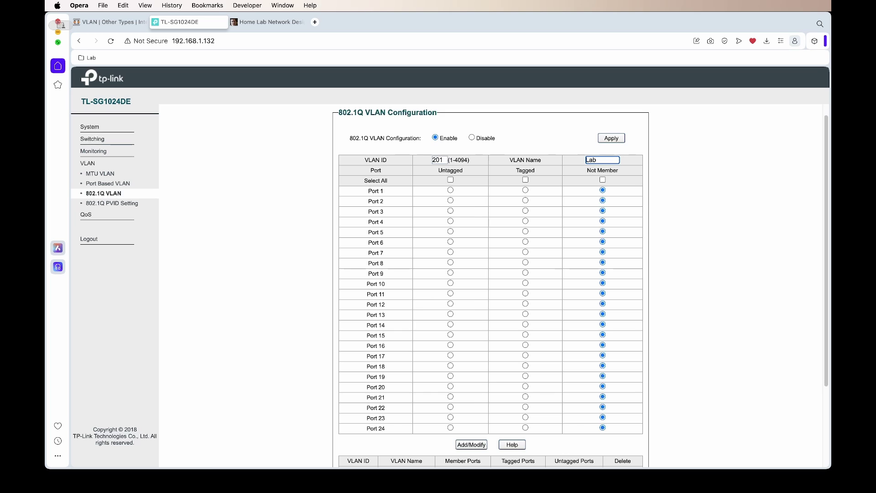
# Name VLAN 201 Lab_Trunk, make port 20 tagged and port 16 untagged, and add the VLAN to the switch.
pyautogui.write('_Trunk')
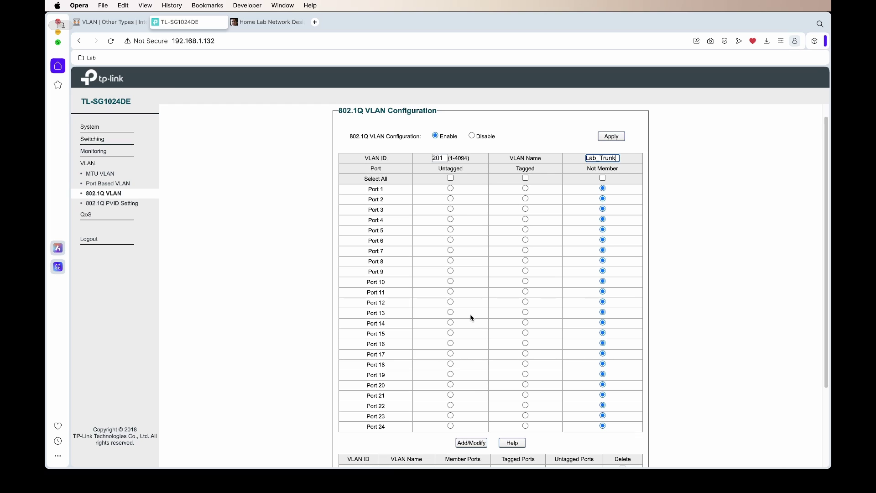
pyautogui.scroll(-1, 474, 328)
pyautogui.scroll(-4, 478, 341)
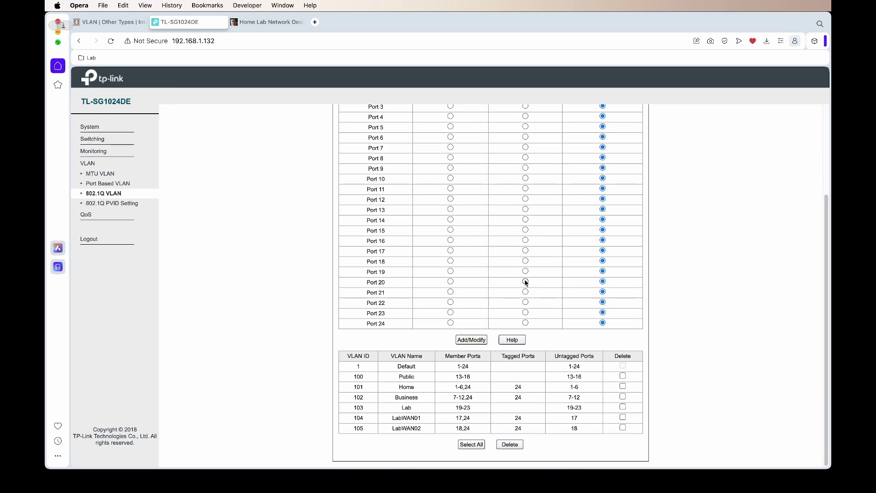
pyautogui.scroll(3, 514, 282)
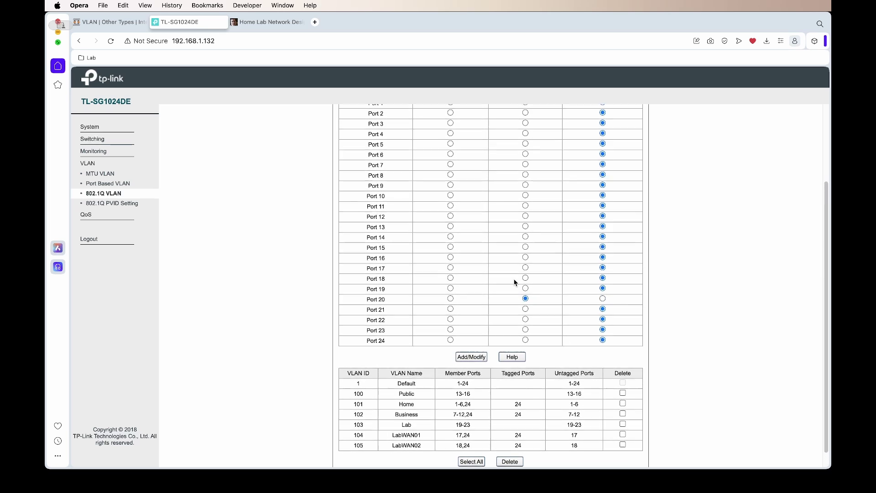
pyautogui.scroll(1, 584, 315)
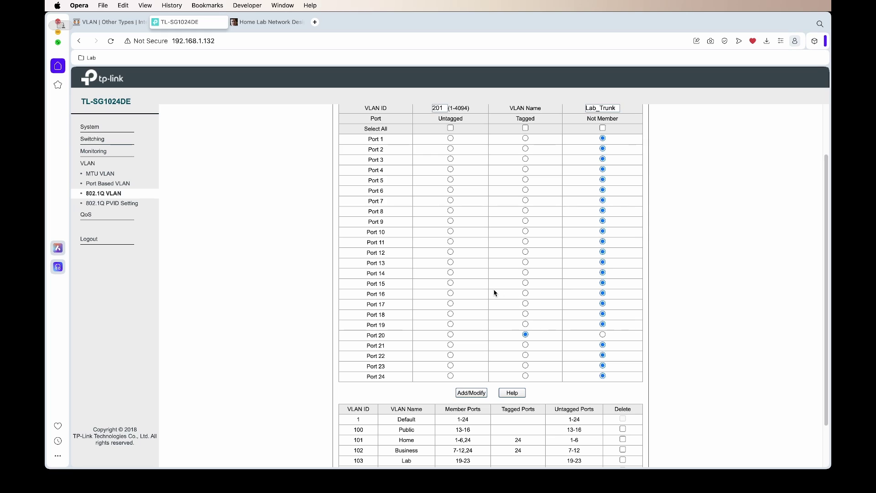
pyautogui.click(450, 293)
pyautogui.click(471, 393)
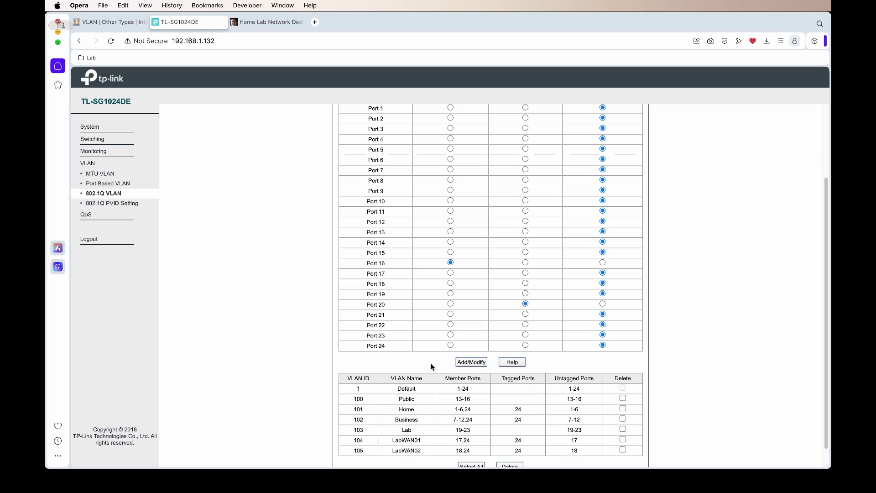
pyautogui.scroll(-5, 335, 357)
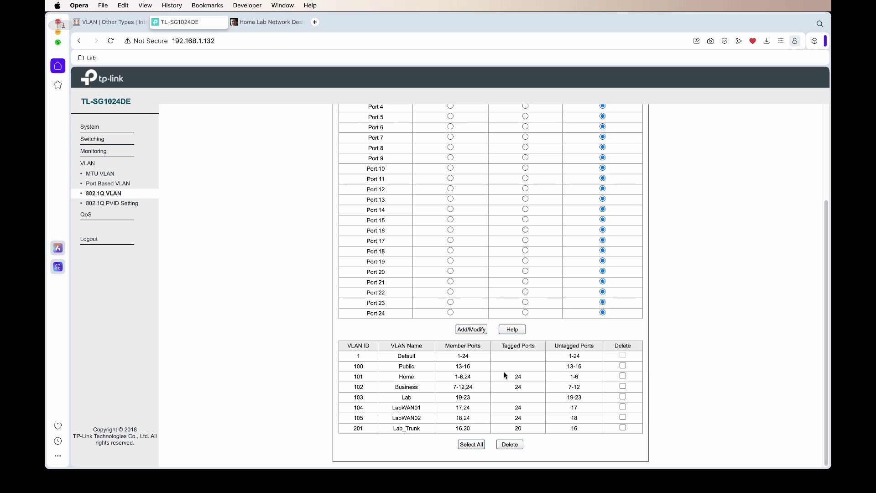
# Load VLAN 100 (Public), set port 16 to Not Member, and save the modified VLAN.
pyautogui.scroll(5, 443, 361)
pyautogui.click(440, 173)
pyautogui.write('100')
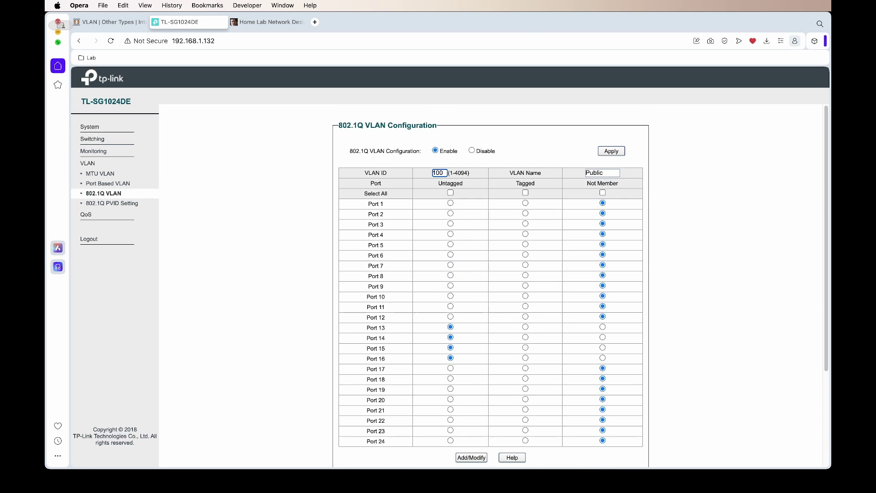
pyautogui.scroll(-2, 494, 294)
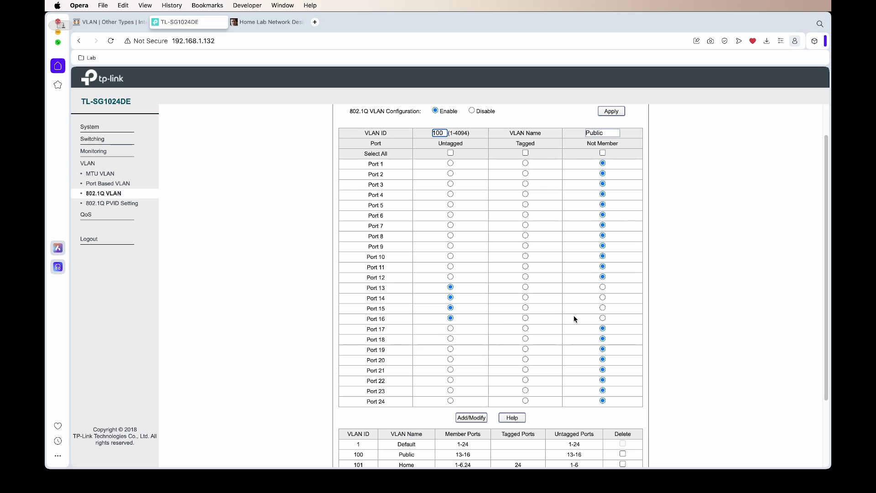
pyautogui.click(603, 318)
pyautogui.click(462, 418)
pyautogui.scroll(-5, 321, 335)
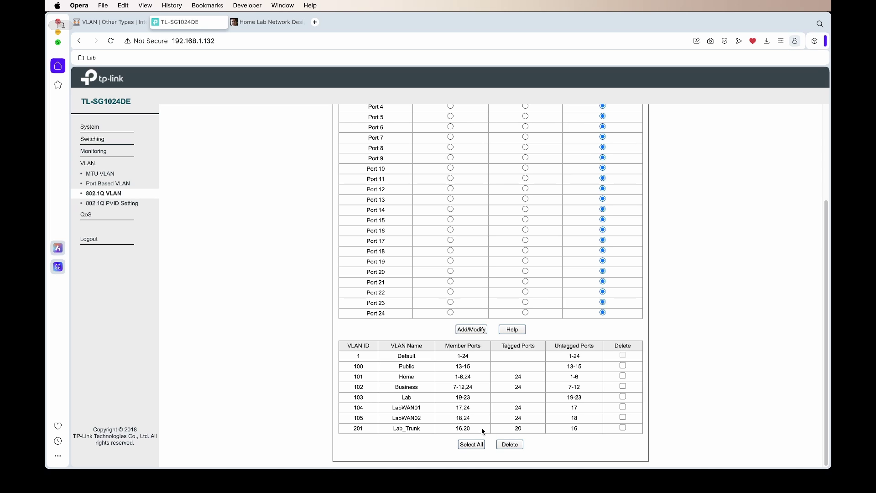
pyautogui.scroll(3, 420, 258)
pyautogui.scroll(-3, 419, 258)
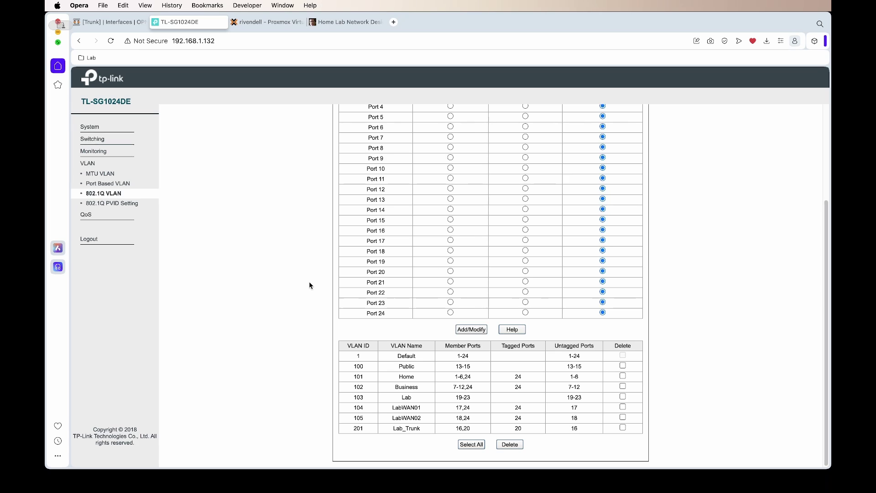
# Log back in to the switch with the user name and account password.
pyautogui.click(135, 202)
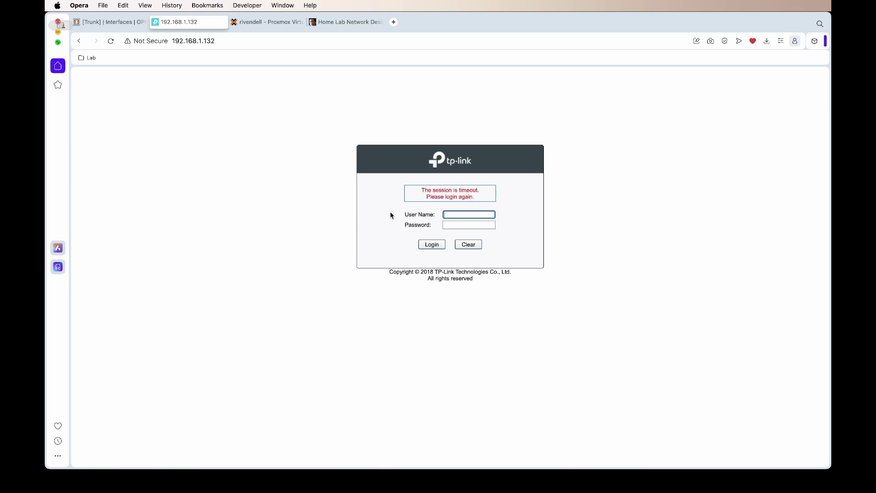
pyautogui.write('Jono')
pyautogui.press('Tab')
pyautogui.write('******')
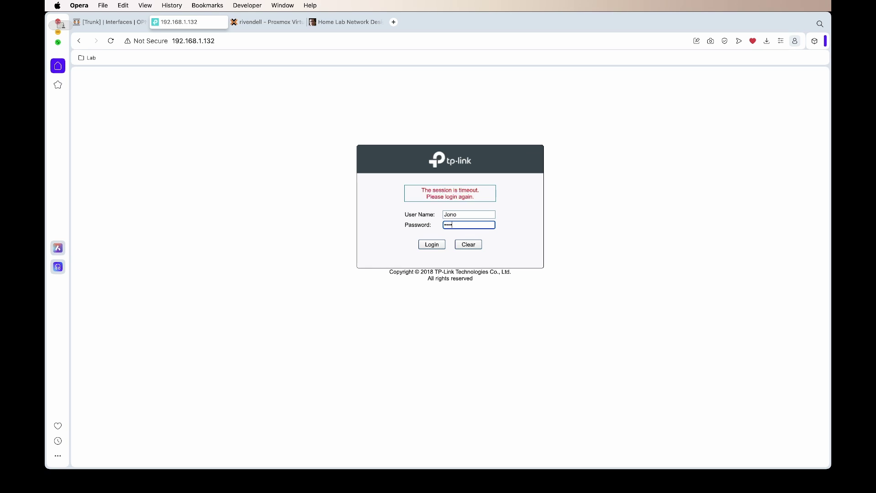
pyautogui.press('Return')
# Set the 802.1Q PVID of port 16 to 201 and apply the setting.
pyautogui.click(87, 164)
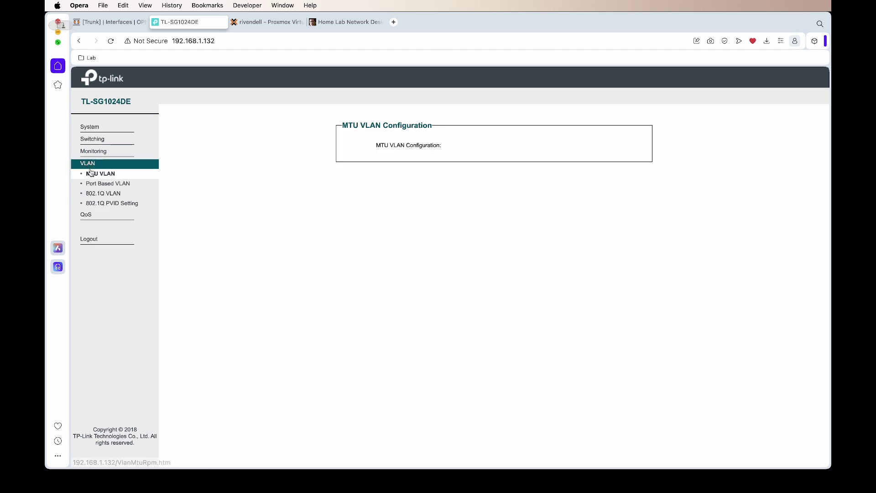
pyautogui.click(123, 207)
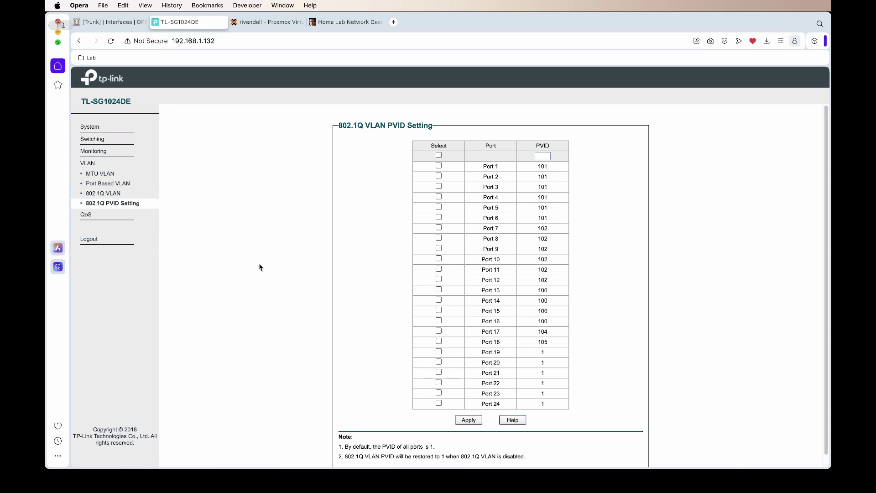
pyautogui.click(439, 321)
pyautogui.click(546, 156)
pyautogui.write('201')
pyautogui.scroll(-1, 611, 329)
pyautogui.click(602, 368)
pyautogui.click(468, 417)
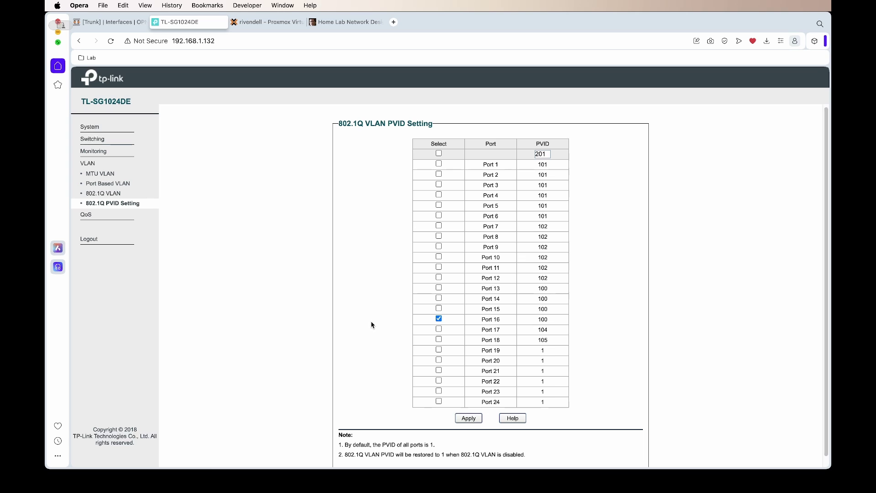
pyautogui.scroll(-1, 373, 315)
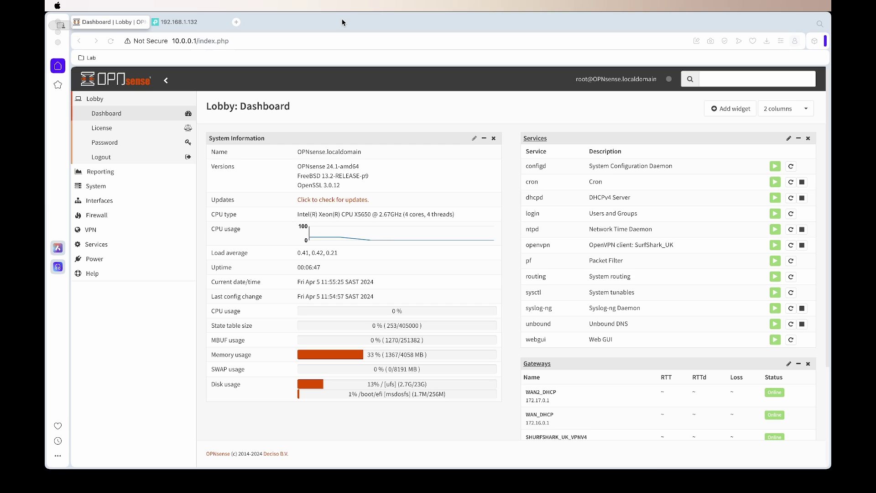
# In OPNsense, start a new VLAN interface with vtnet3 [Trunk] as its parent.
pyautogui.moveTo(342, 15)
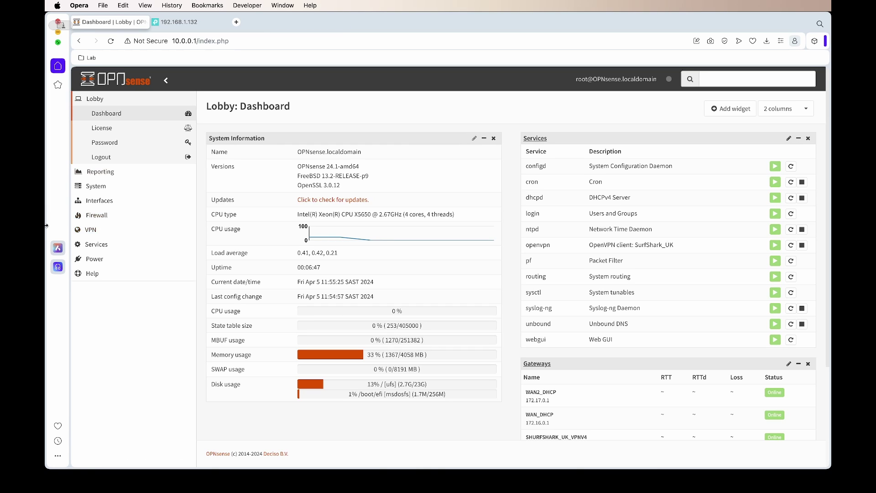
pyautogui.click(152, 197)
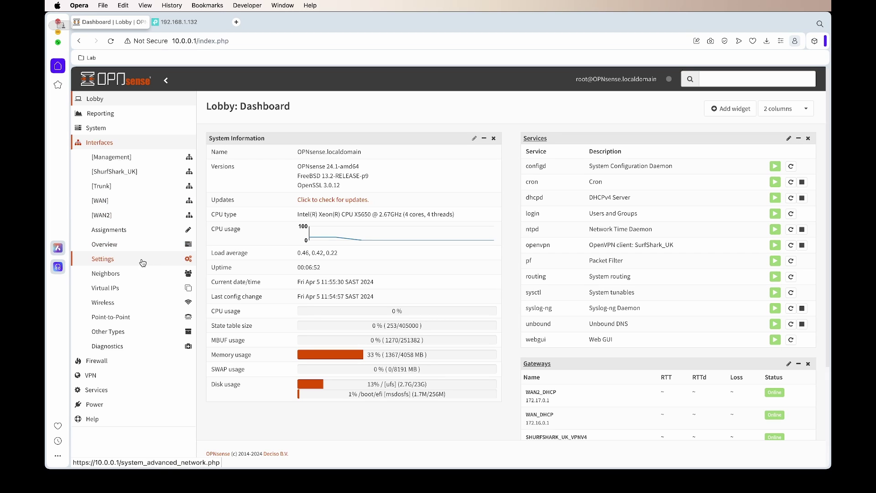
pyautogui.click(141, 338)
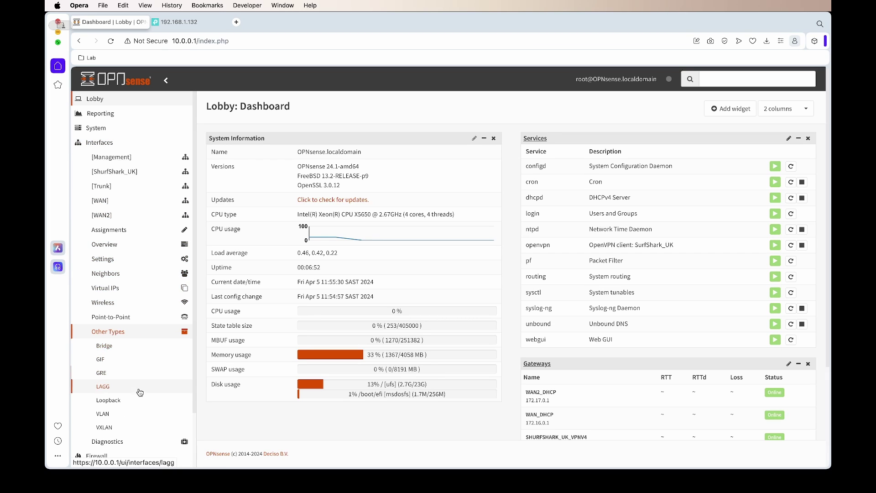
pyautogui.click(147, 412)
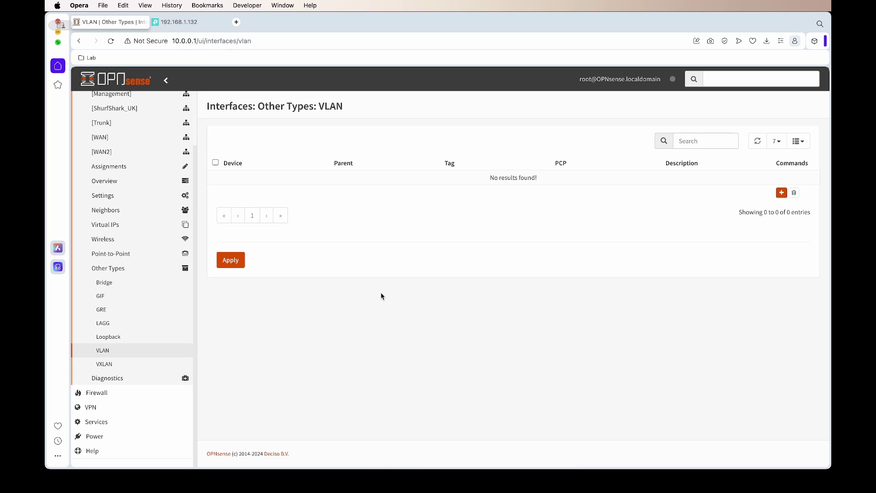
pyautogui.click(781, 192)
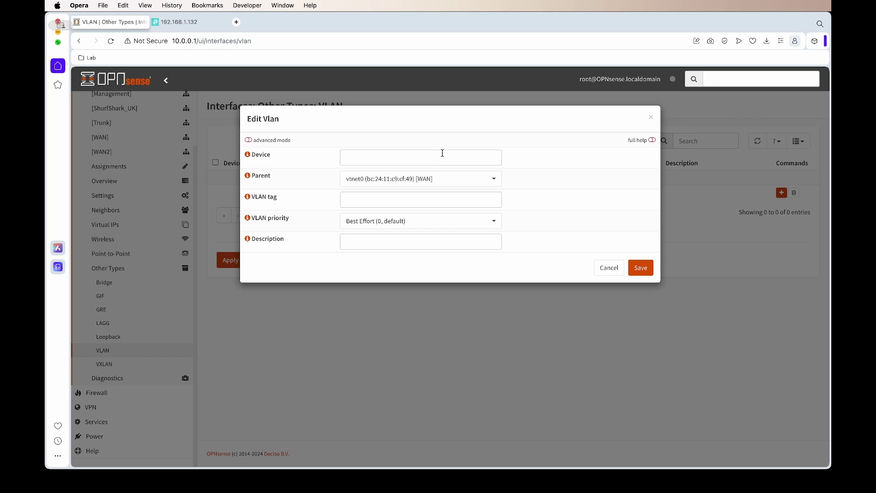
pyautogui.click(436, 181)
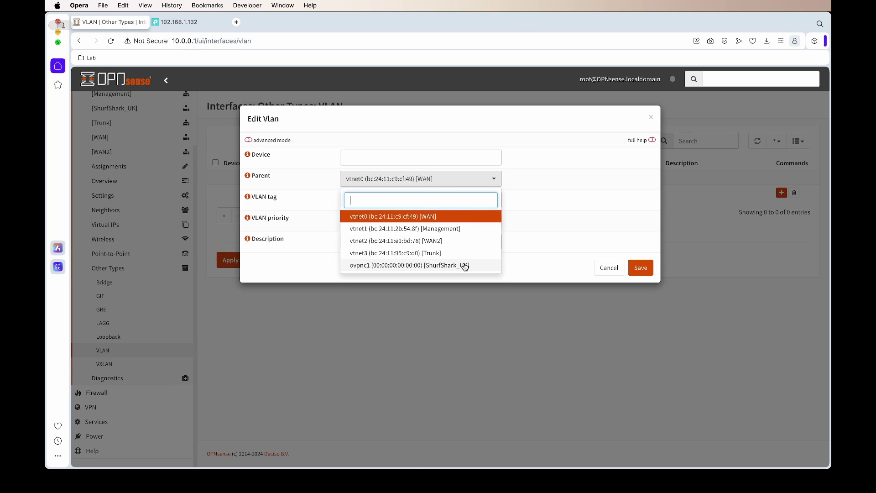
pyautogui.click(443, 253)
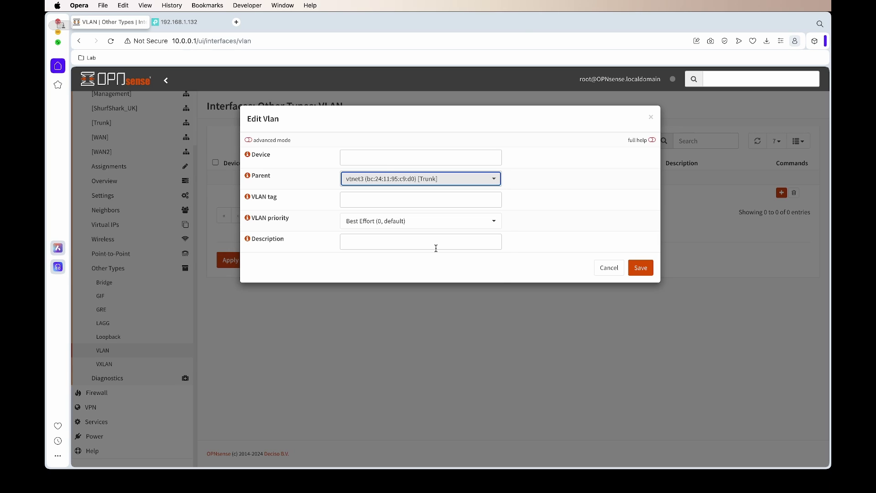
# Enter device name VLAN_IOT, VLAN tag 201 and description IOT VLAN, and try to save the VLAN.
pyautogui.click(385, 158)
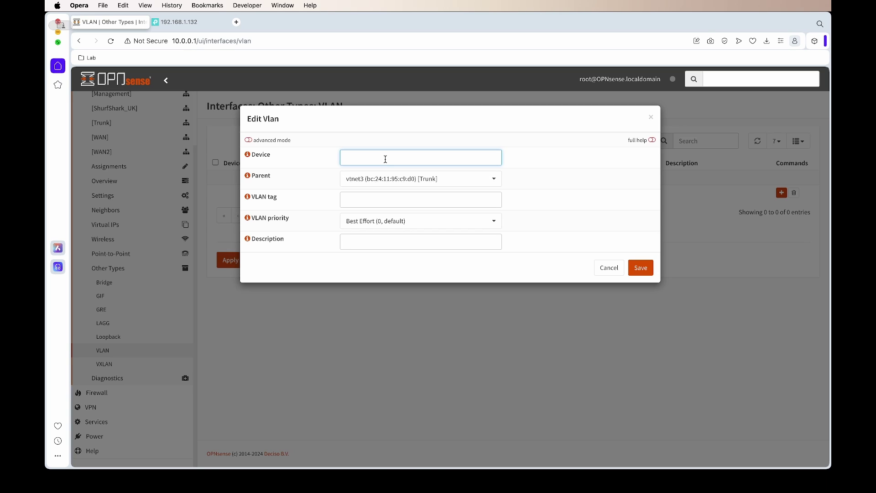
pyautogui.write('IOT')
pyautogui.write('VLAN')
pyautogui.write('_')
pyautogui.click(395, 193)
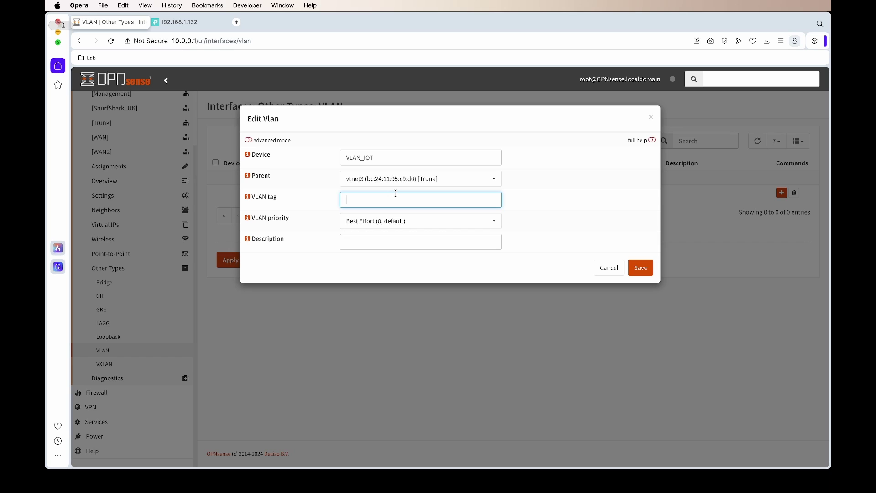
pyautogui.write('201')
pyautogui.click(420, 243)
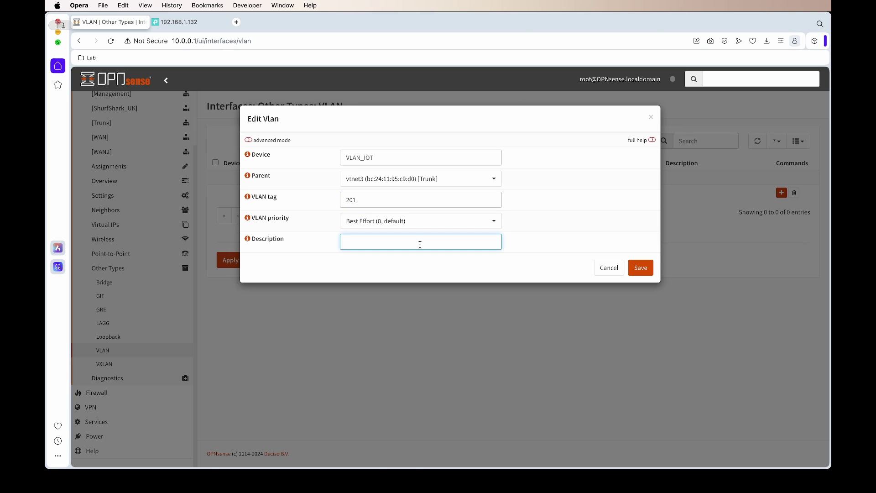
pyautogui.write('IOT VLAN')
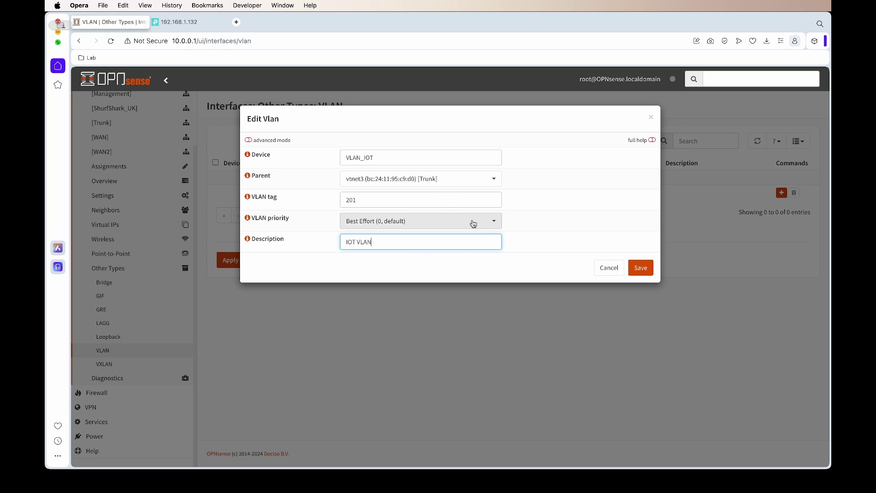
pyautogui.click(636, 275)
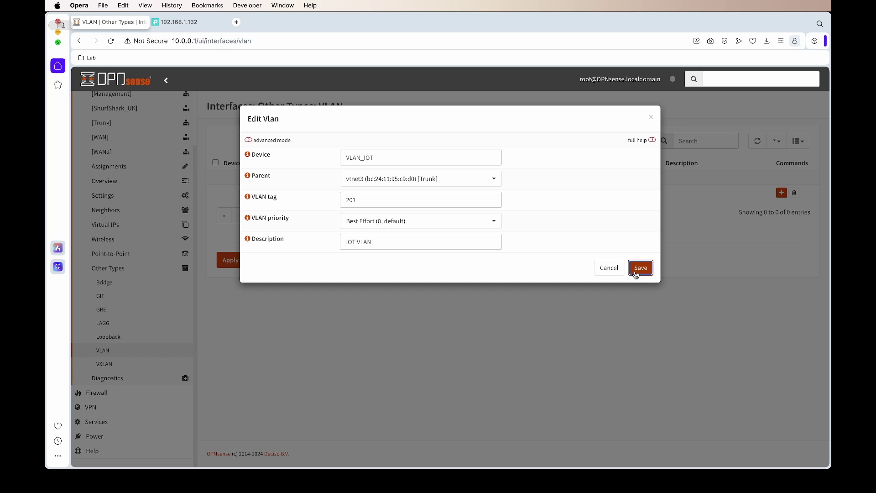
# Try vlan_IOT and vlan.IOT as the VLAN's device name.
pyautogui.moveTo(360, 157); pyautogui.dragTo(330, 163)
pyautogui.write('vlan')
pyautogui.click(639, 272)
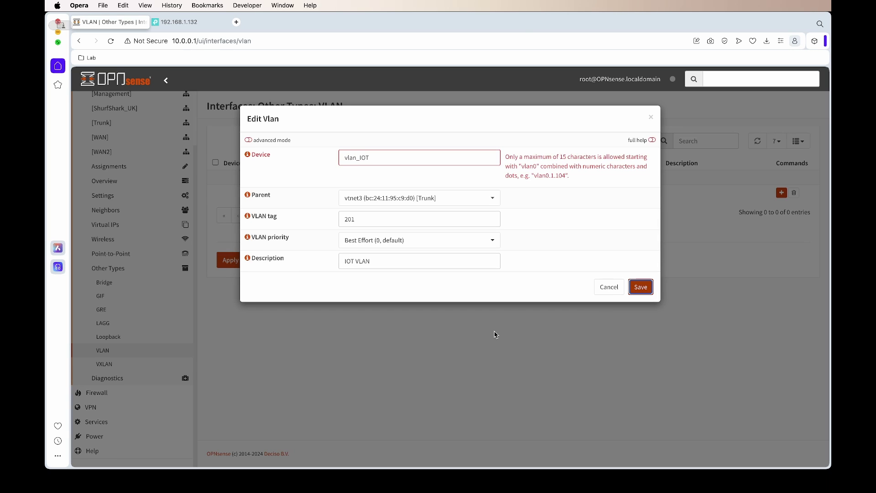
pyautogui.click(356, 158)
pyautogui.press('BackSpace')
pyautogui.write('.')
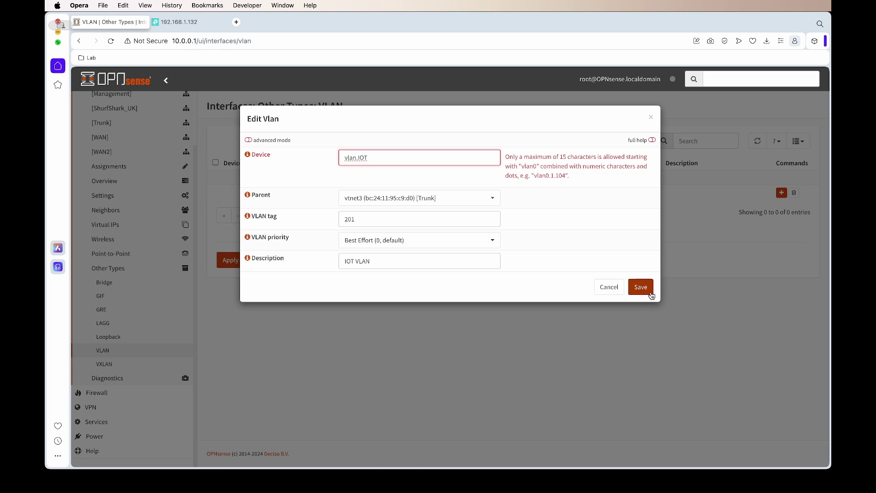
# Set the device name to vlan0.201 and save the VLAN.
pyautogui.press('BackSpace')
pyautogui.press('Delete')
pyautogui.press('Delete')
pyautogui.press('Delete')
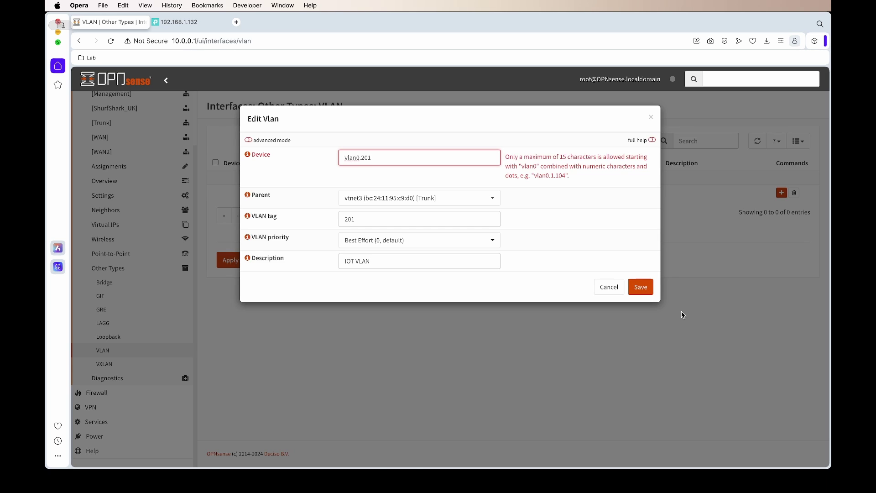
pyautogui.click(641, 287)
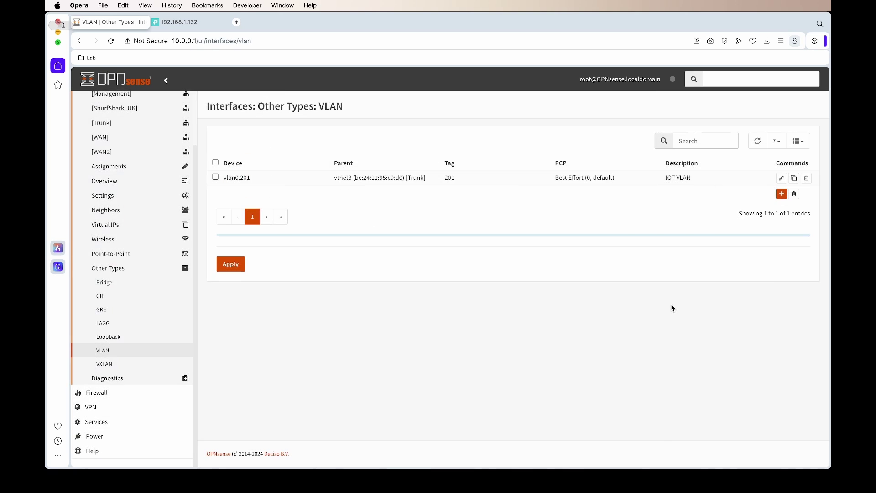
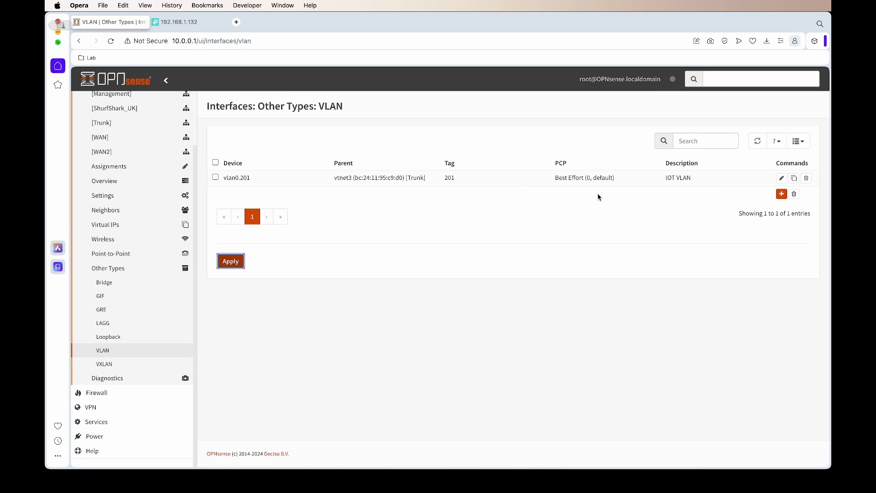
# Assign the vlan0.201 IOT VLAN device as a new interface described IOT, and save the interface assignments.
pyautogui.scroll(3, 105, 227)
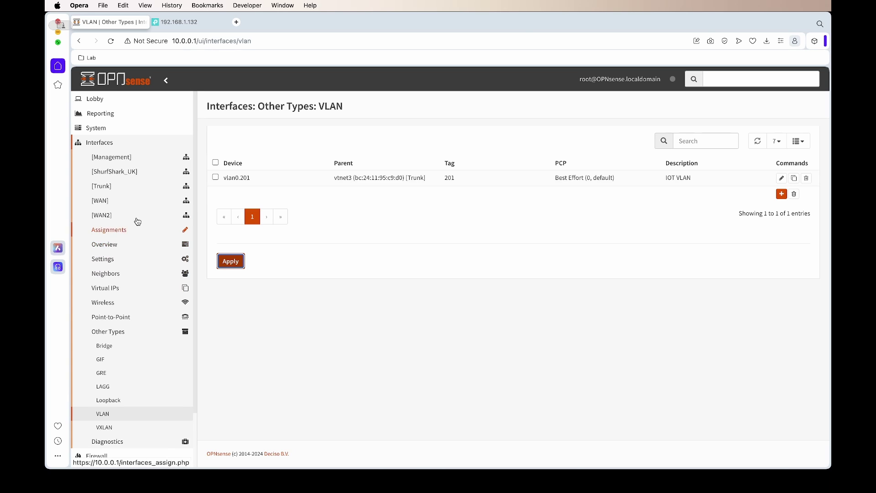
pyautogui.click(127, 229)
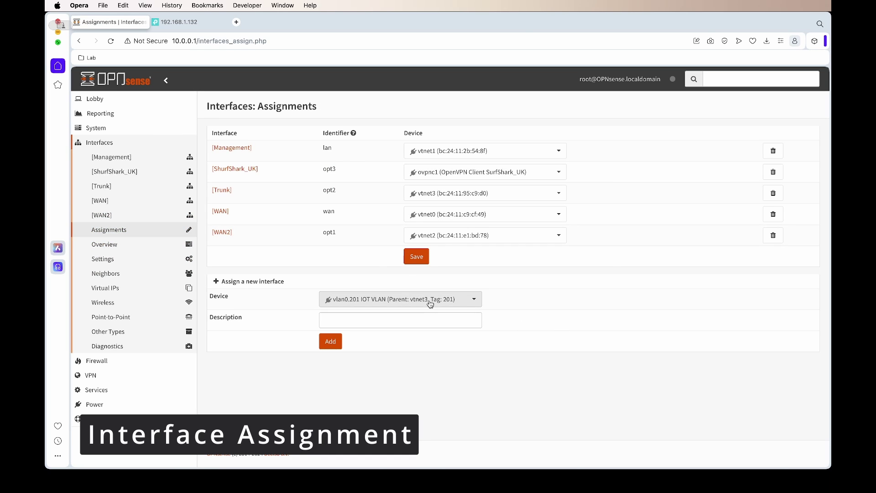
pyautogui.click(410, 300)
pyautogui.click(383, 318)
pyautogui.click(380, 320)
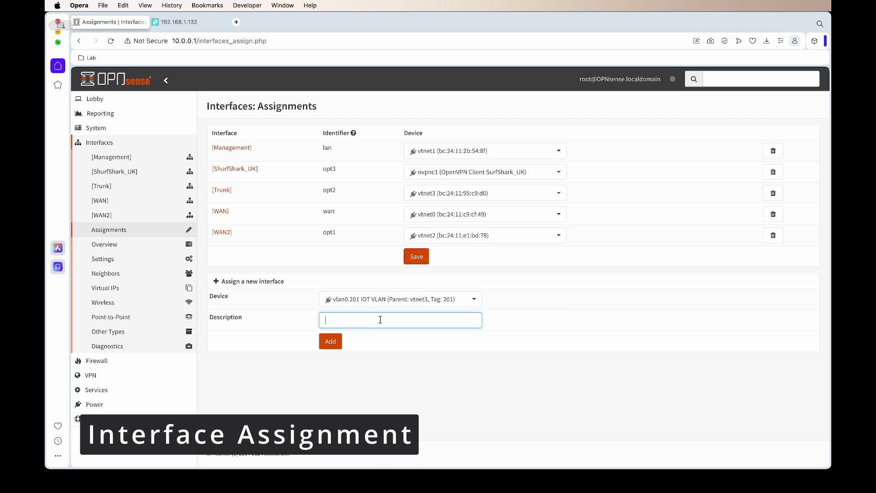
pyautogui.write('IOT')
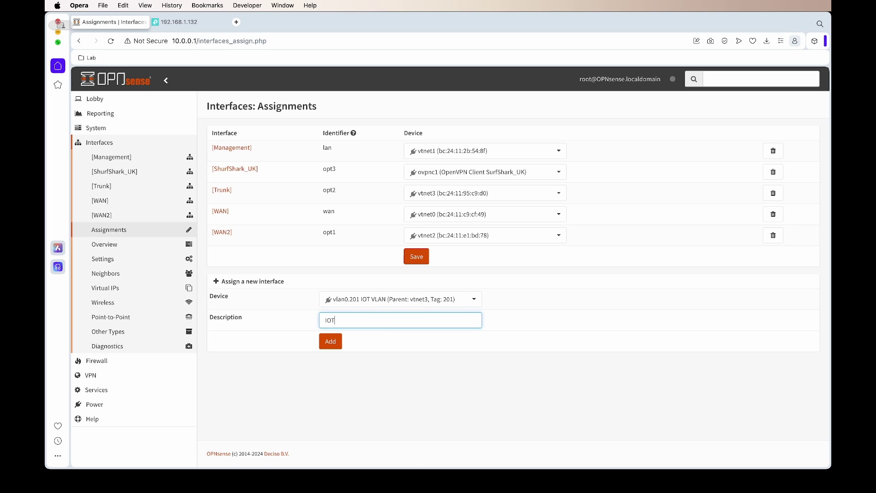
pyautogui.click(329, 341)
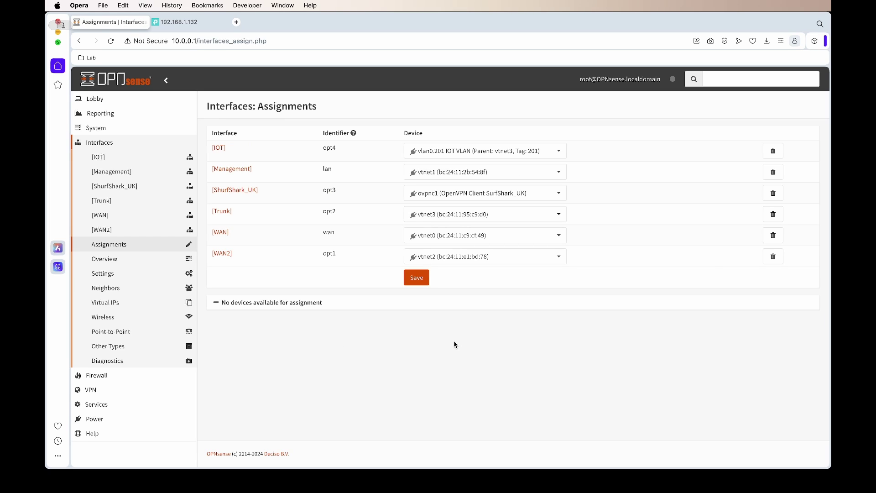
pyautogui.click(417, 278)
# Enable the IOT interface and set its IPv4 configuration type to Static IPv4.
pyautogui.click(117, 159)
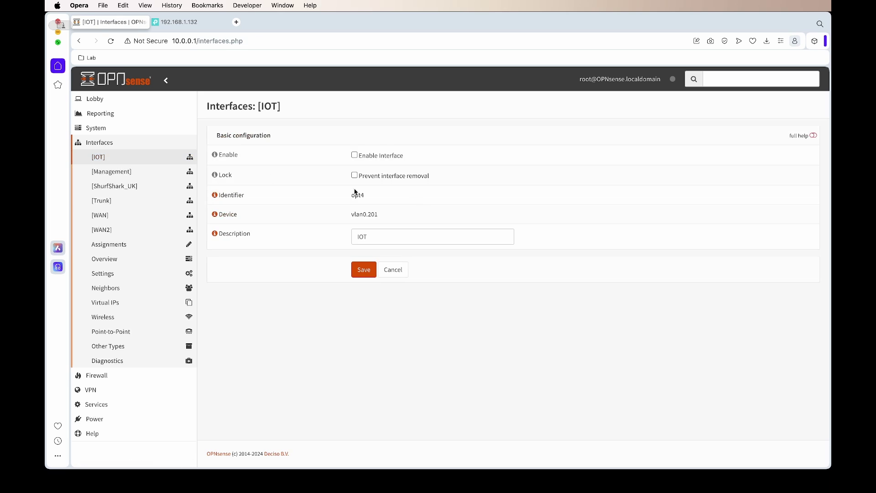
pyautogui.click(355, 156)
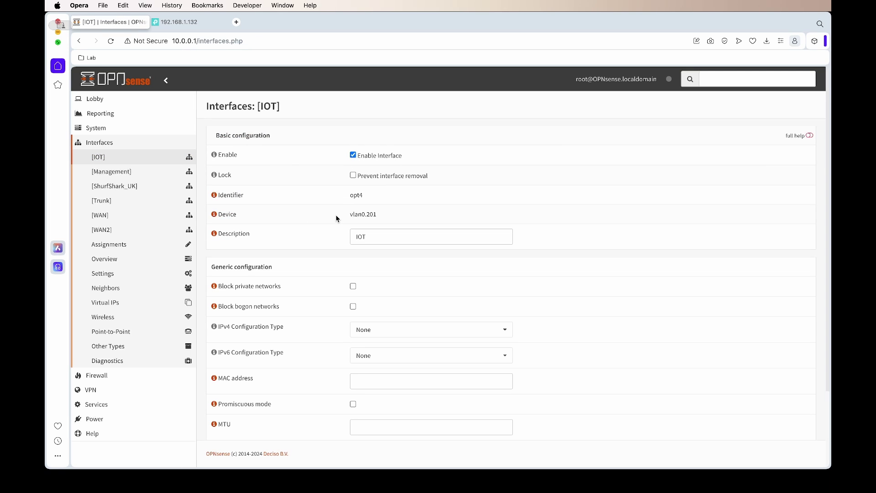
pyautogui.scroll(-3, 338, 220)
pyautogui.click(369, 238)
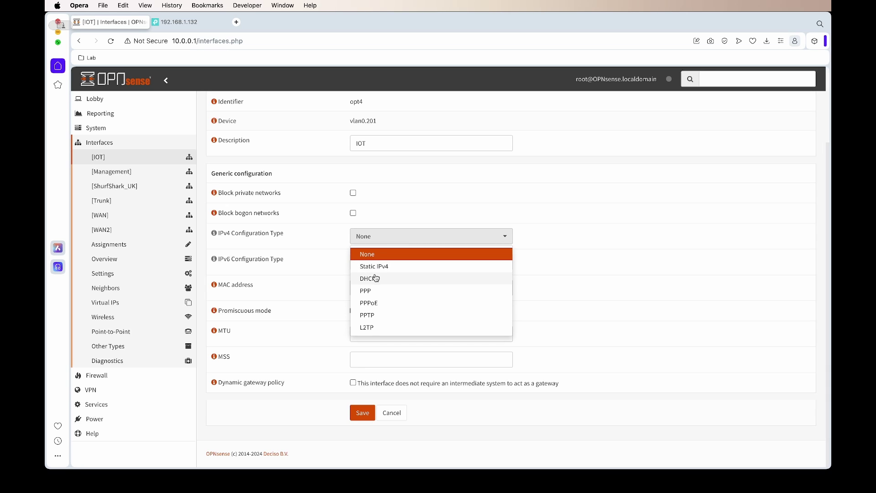
pyautogui.click(395, 267)
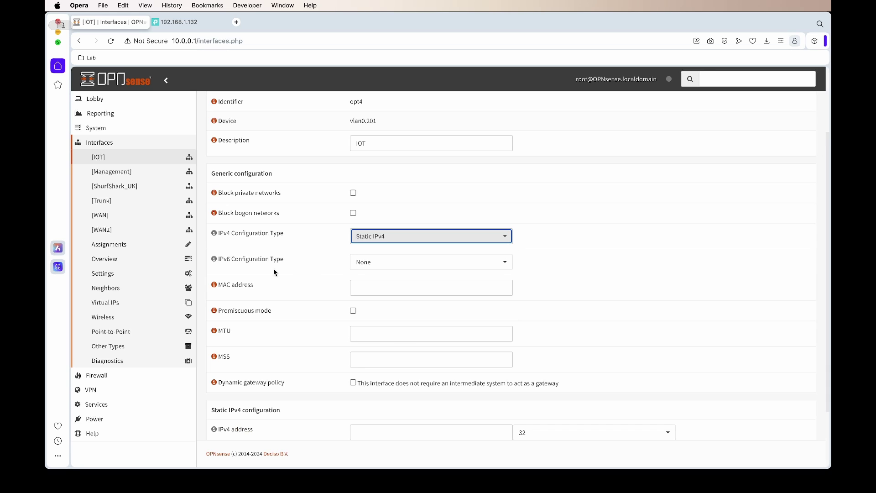
# Set the IOT interface's static IPv4 address to 192.168.10.1/24, then save and apply the changes.
pyautogui.scroll(-3, 280, 346)
pyautogui.click(537, 360)
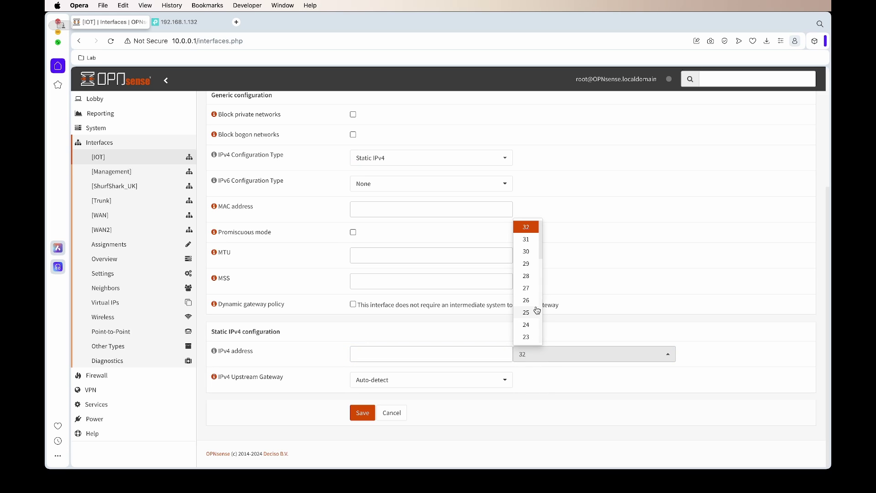
pyautogui.click(535, 324)
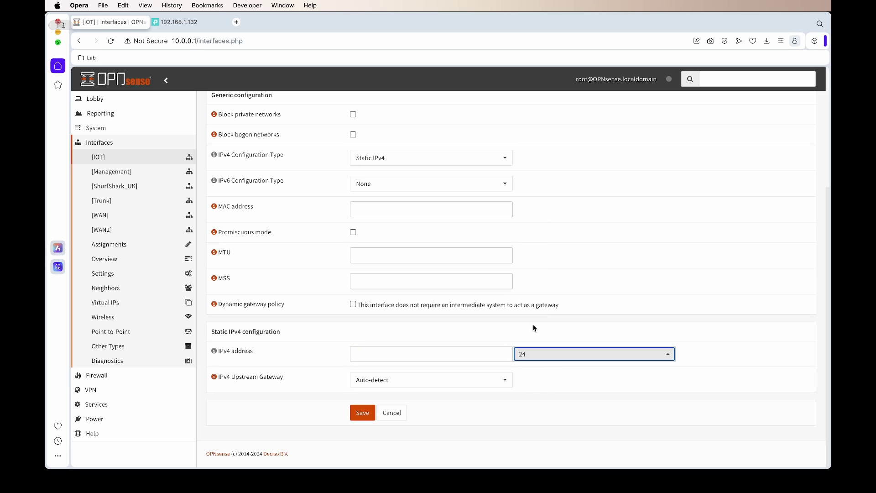
pyautogui.click(374, 356)
pyautogui.write('192.168.10.1')
pyautogui.click(361, 413)
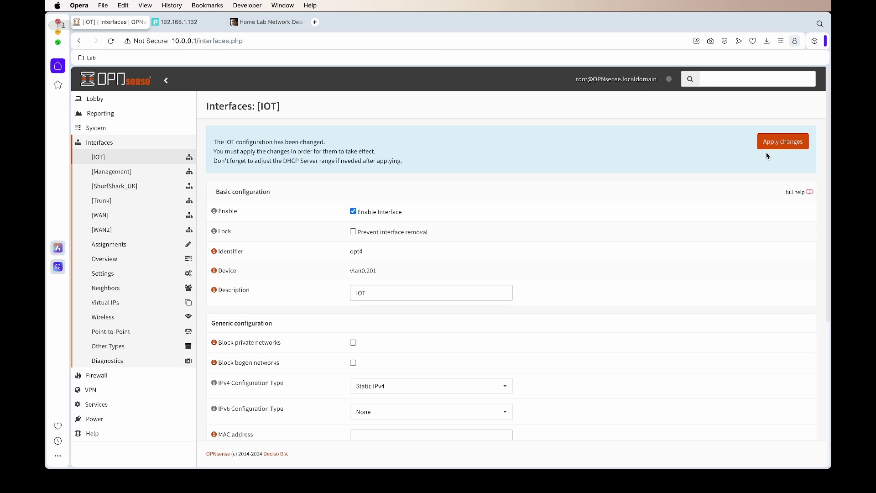
pyautogui.click(782, 142)
# Open the ISC DHCPv4 settings for the IOT interface and enable its DHCP server.
pyautogui.scroll(-5, 294, 279)
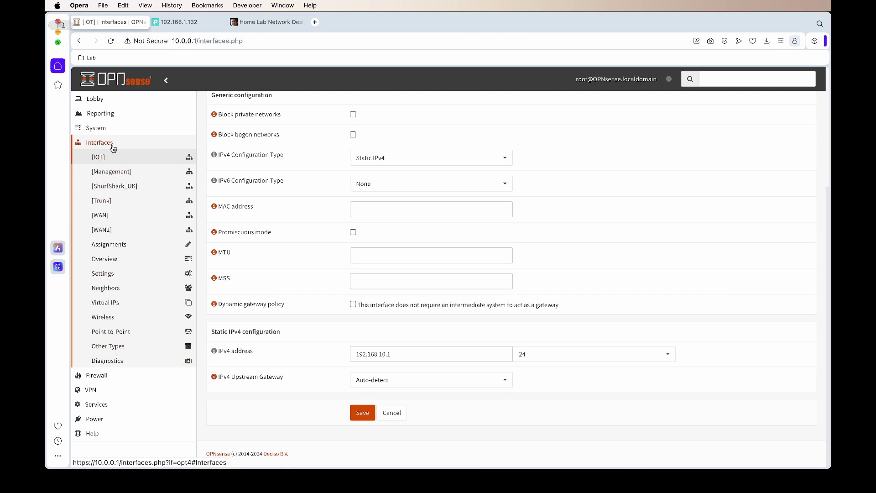
pyautogui.click(112, 145)
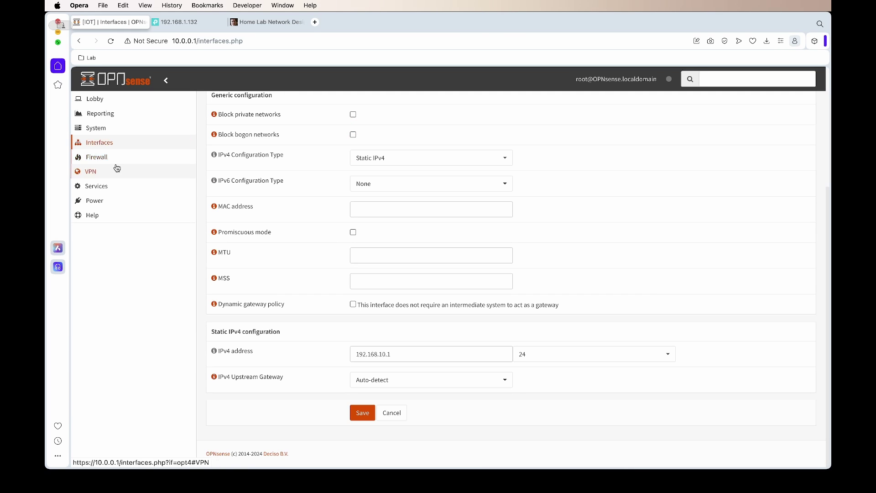
pyautogui.click(97, 186)
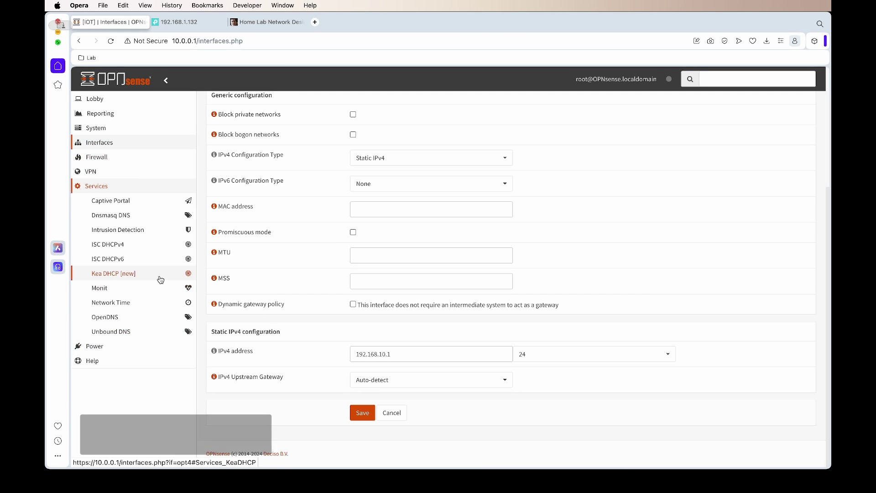
pyautogui.click(121, 248)
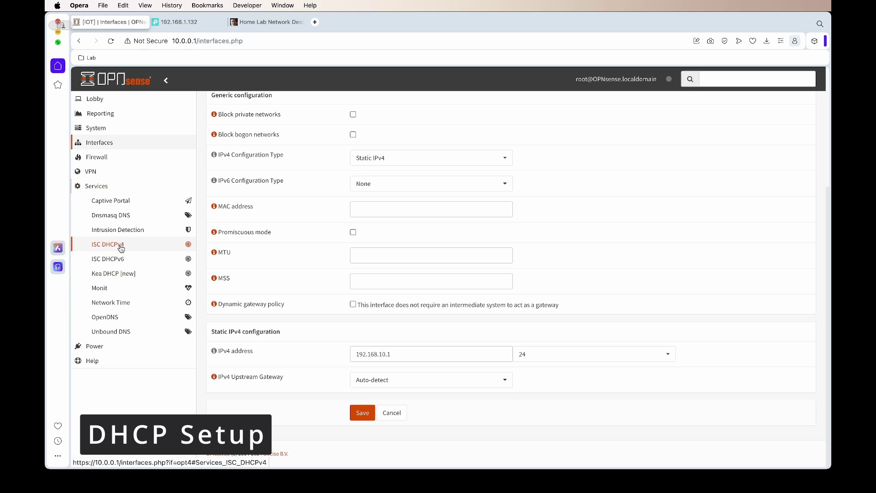
pyautogui.click(126, 262)
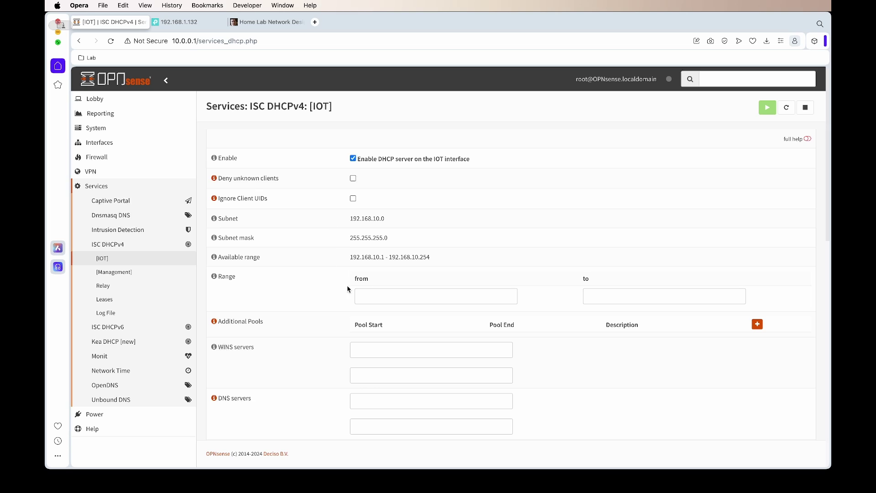
# Set the IOT DHCP range from 192.168.10.50 to 192.168.10.90 and save the DHCP settings.
pyautogui.click(391, 289)
pyautogui.write('19')
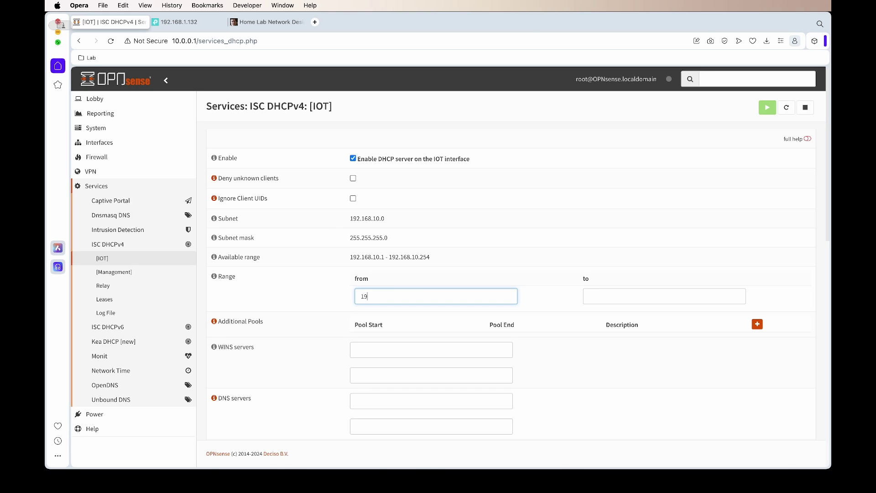
pyautogui.write('2.168.10.50')
pyautogui.click(607, 299)
pyautogui.write('192')
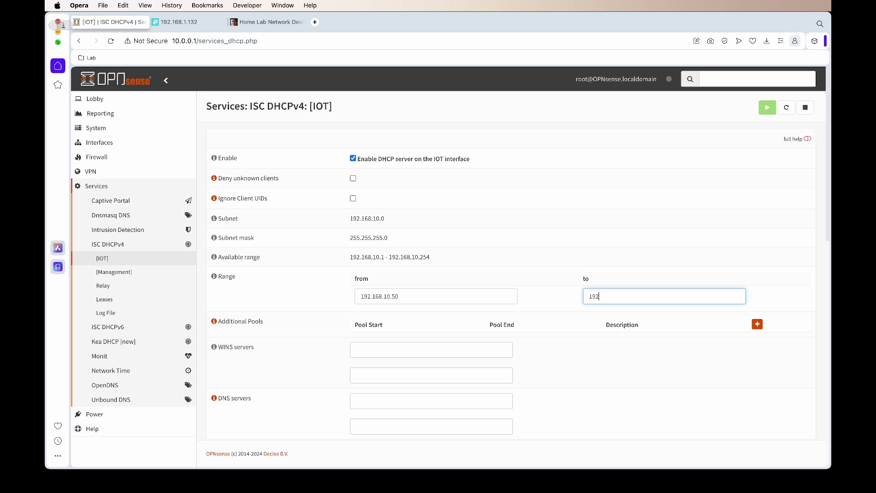
pyautogui.write('.168.10.90')
pyautogui.scroll(-10, 538, 300)
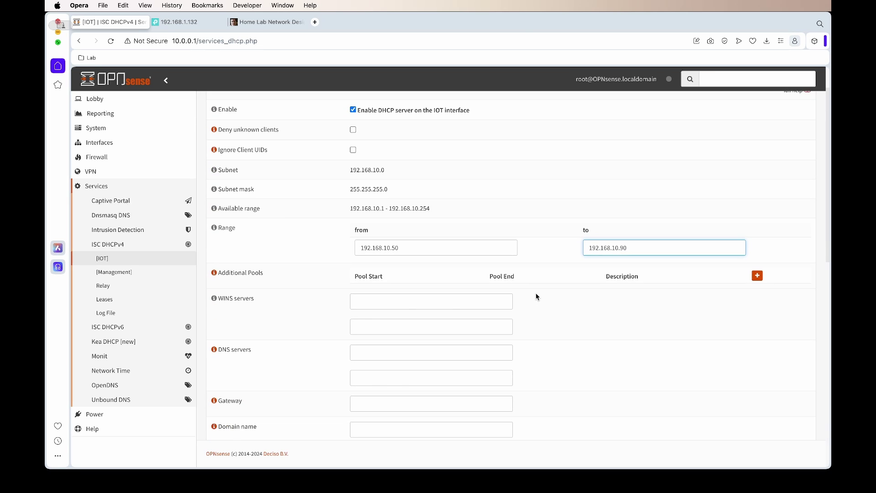
pyautogui.scroll(-3, 305, 269)
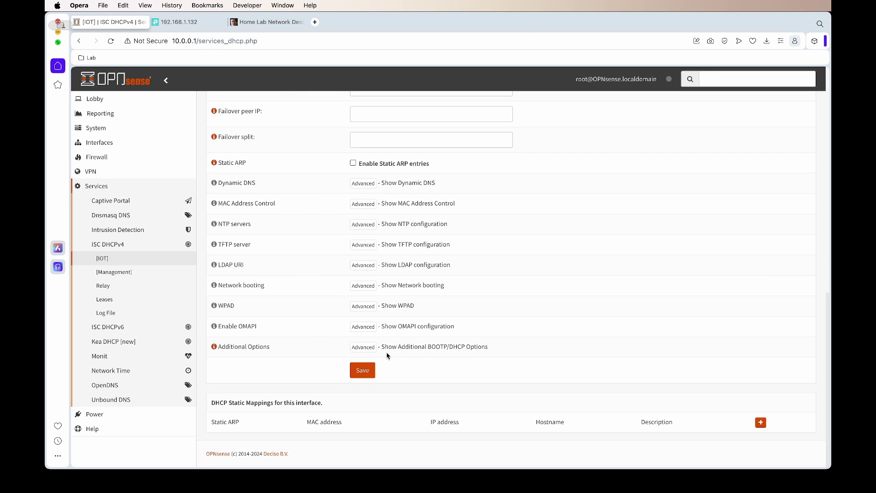
pyautogui.click(372, 370)
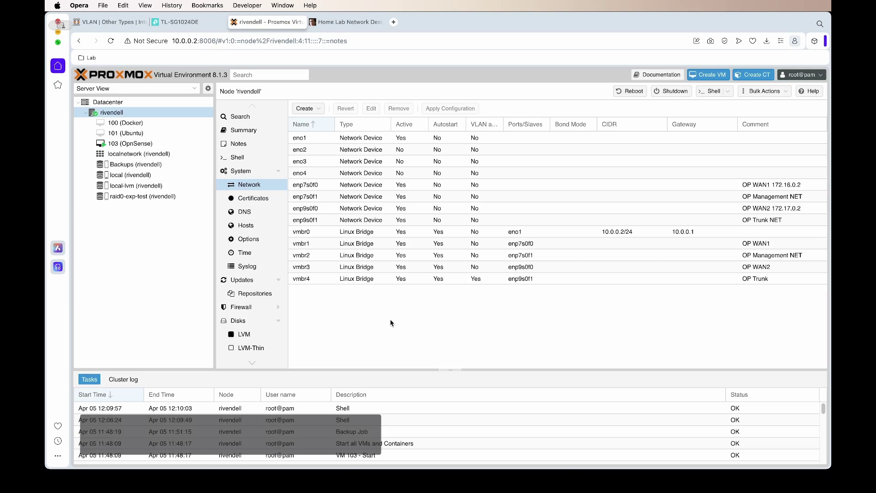
# In Proxmox, set the comment of node rivendell's network device eno2 to IOT Bridge.
pyautogui.click(344, 151)
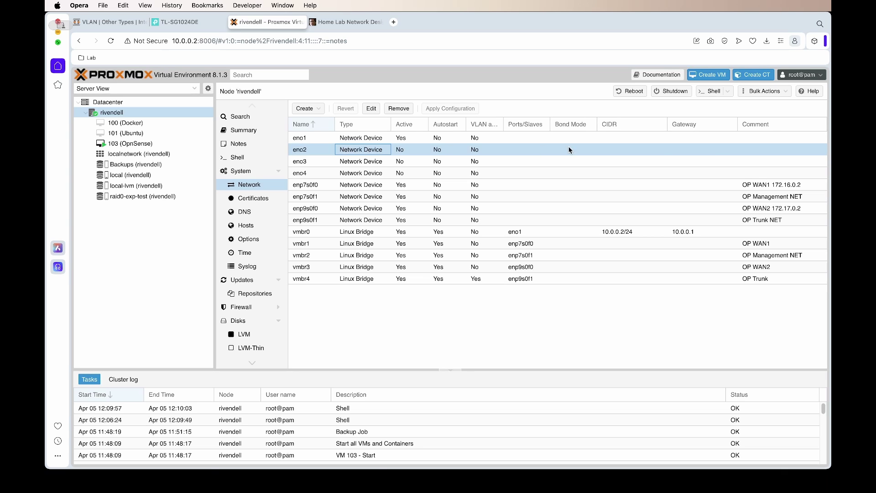
pyautogui.doubleClick(745, 148)
pyautogui.click(544, 247)
pyautogui.write('IOT Bridge')
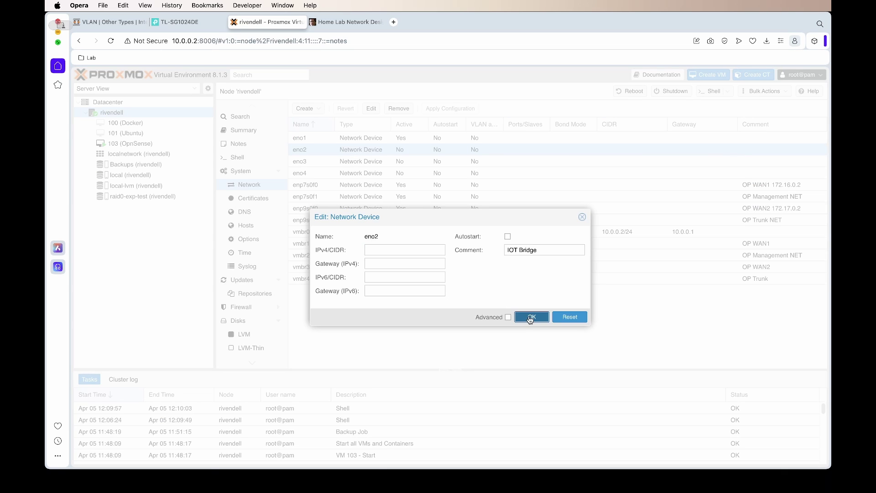
pyautogui.click(529, 315)
pyautogui.moveTo(538, 273); pyautogui.dragTo(540, 316)
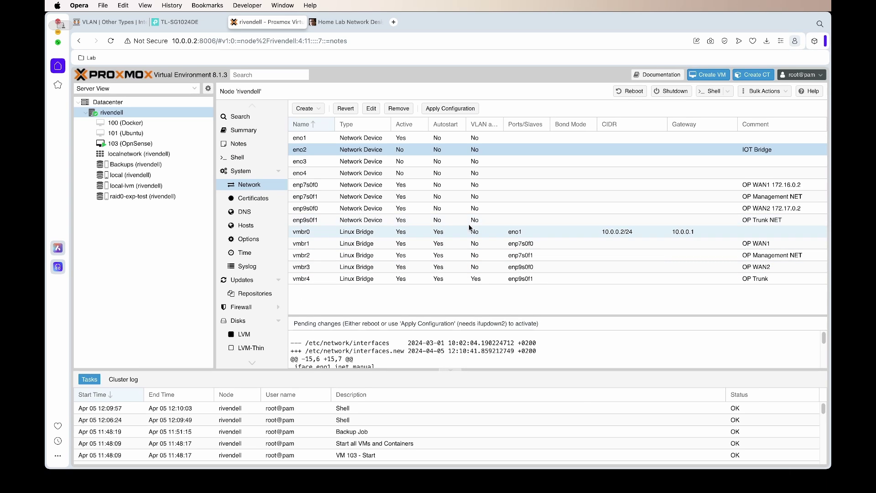
# Create an autostarting Linux bridge with bridge port eno2 and comment IOT Bridge, and apply the network configuration.
pyautogui.click(317, 114)
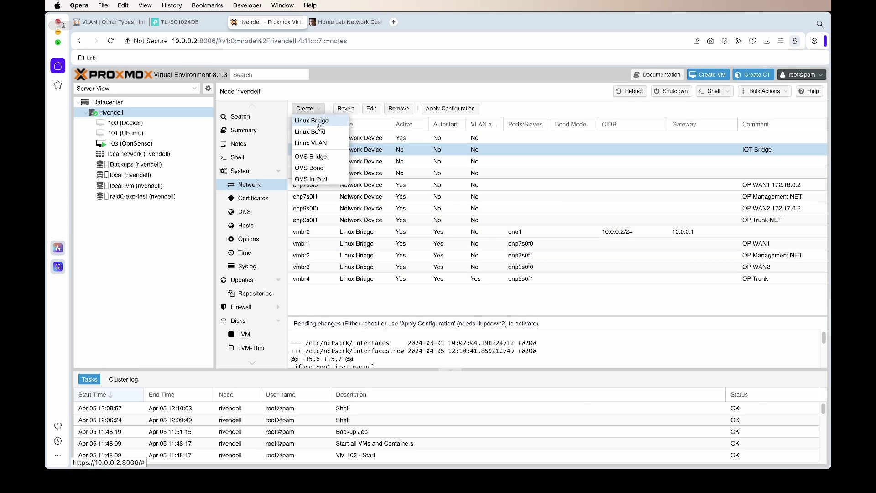
pyautogui.click(321, 122)
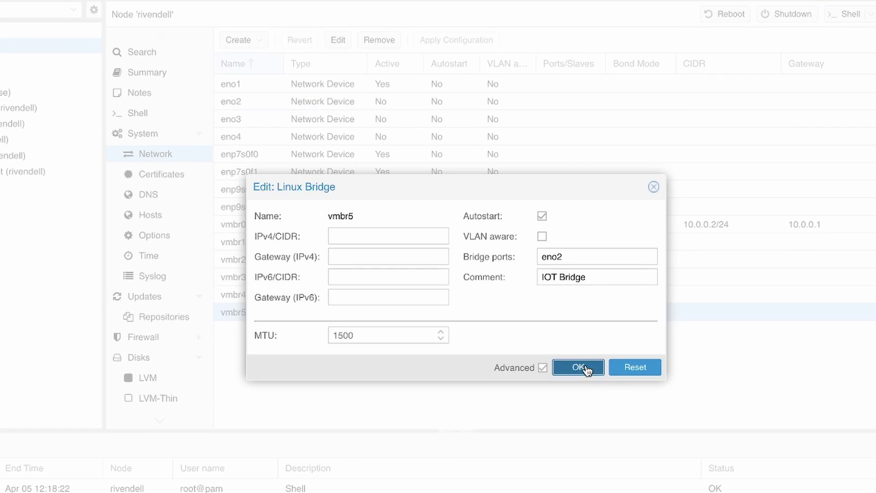
pyautogui.click(587, 370)
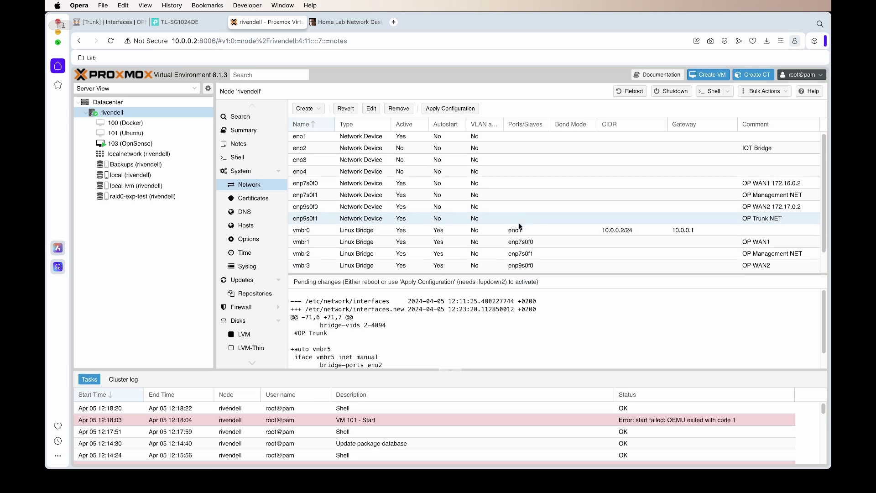
pyautogui.click(433, 112)
pyautogui.click(431, 286)
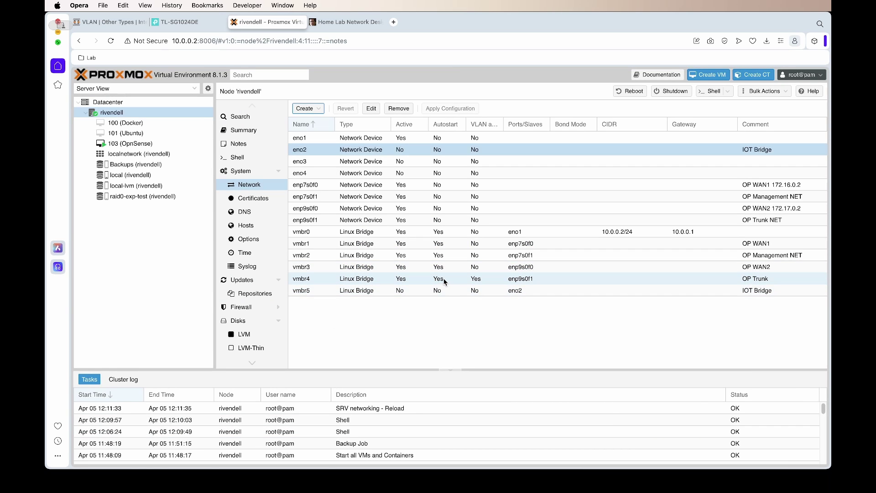
# Check the OP Trunk bridge's settings and run ip a | grep 'state UP' in the node's shell.
pyautogui.doubleClick(349, 277)
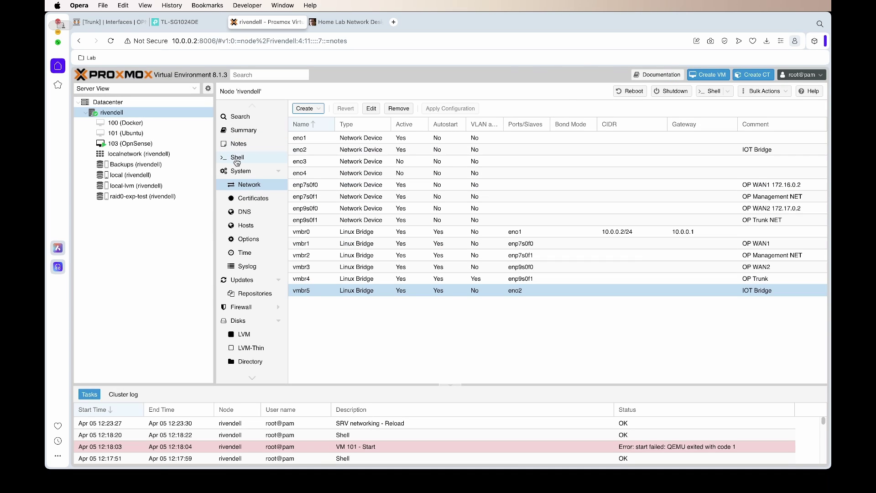
pyautogui.click(237, 157)
pyautogui.write("ip a | grep 'state UP'")
pyautogui.press('Return')
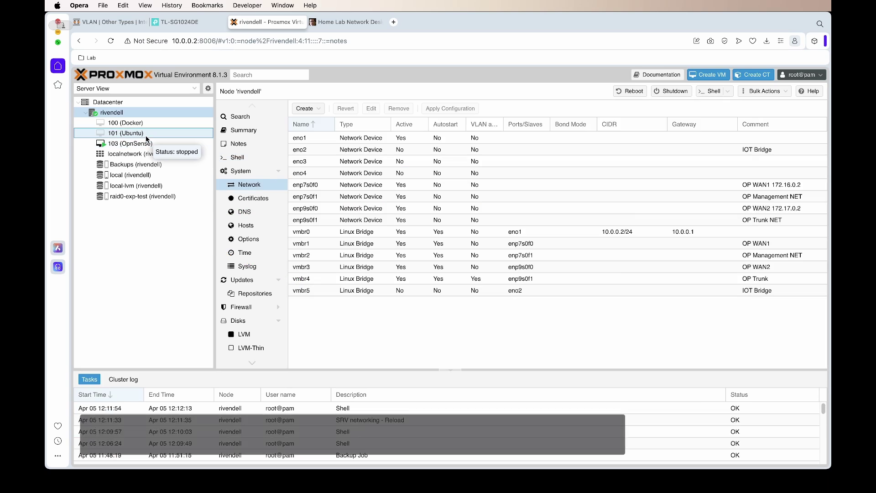
# Switch the Ubuntu VM's network device to the IOT Bridge vmbr5 with its firewall option off, and start the VM.
pyautogui.click(147, 137)
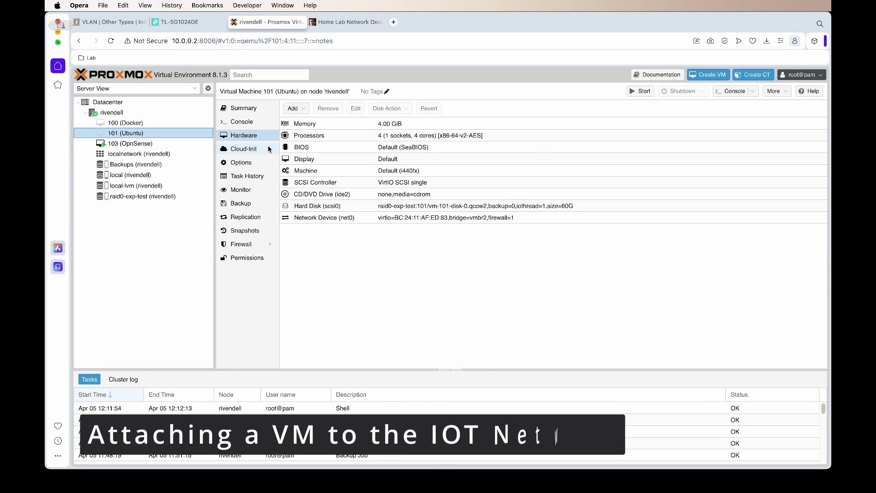
pyautogui.doubleClick(422, 221)
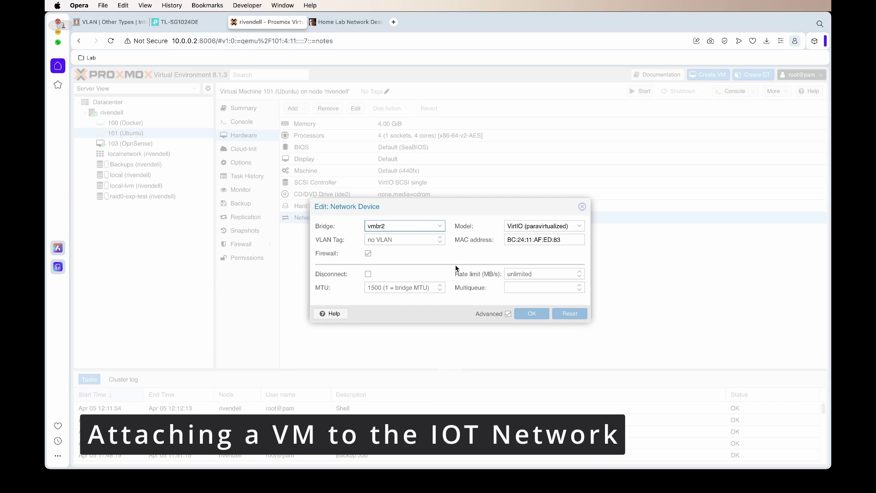
pyautogui.click(443, 228)
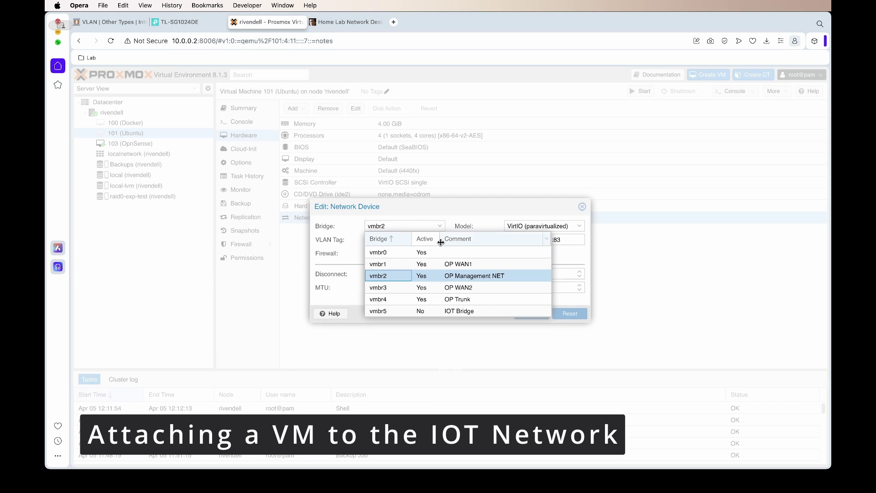
pyautogui.click(468, 312)
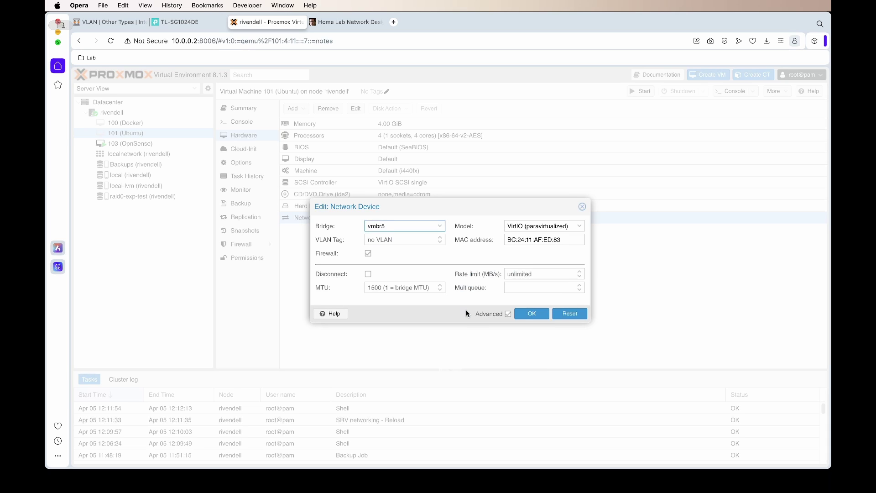
pyautogui.click(368, 253)
pyautogui.click(368, 254)
pyautogui.click(531, 313)
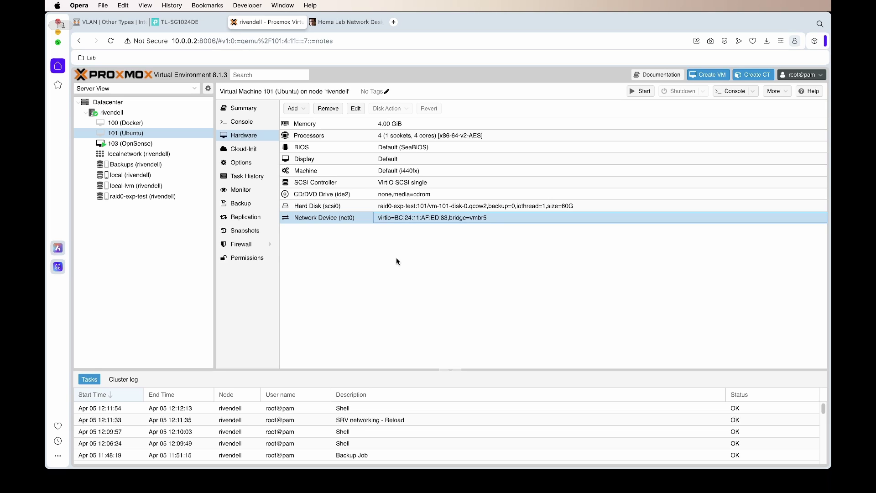
pyautogui.click(641, 91)
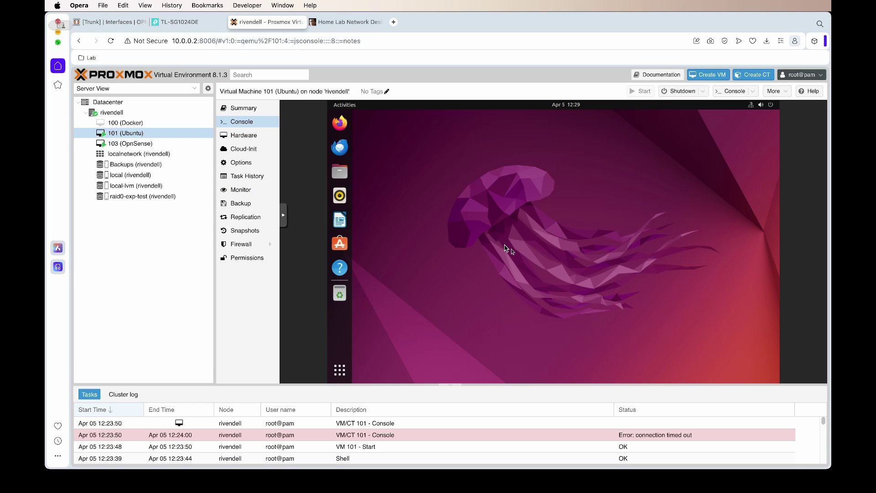
# Run ip address in the Ubuntu VM's terminal to check its assigned IP address, and close the terminal.
pyautogui.click(346, 374)
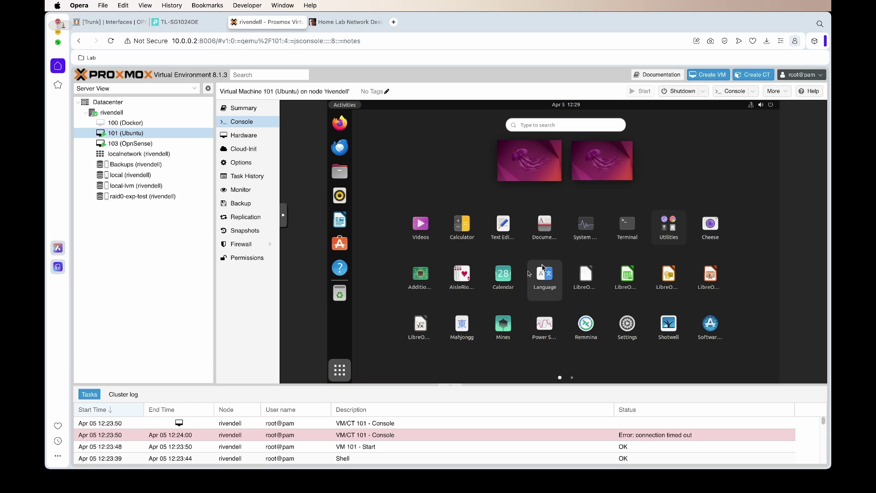
pyautogui.click(625, 226)
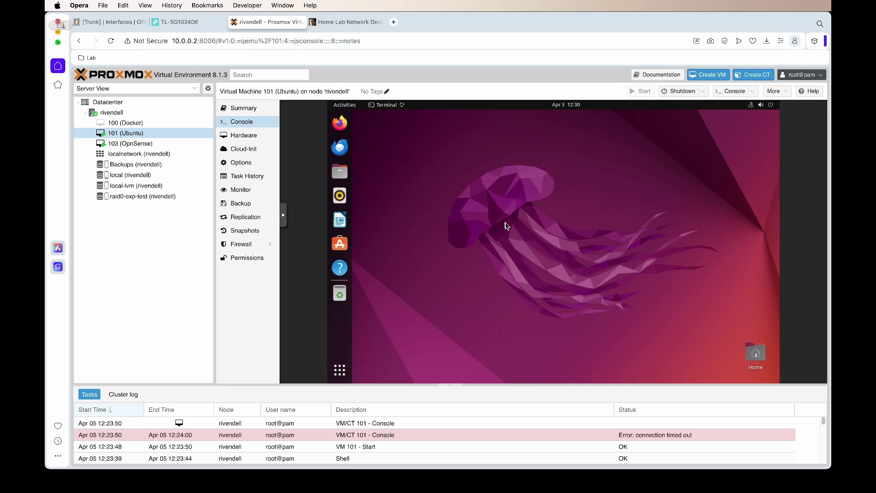
pyautogui.write('ip address')
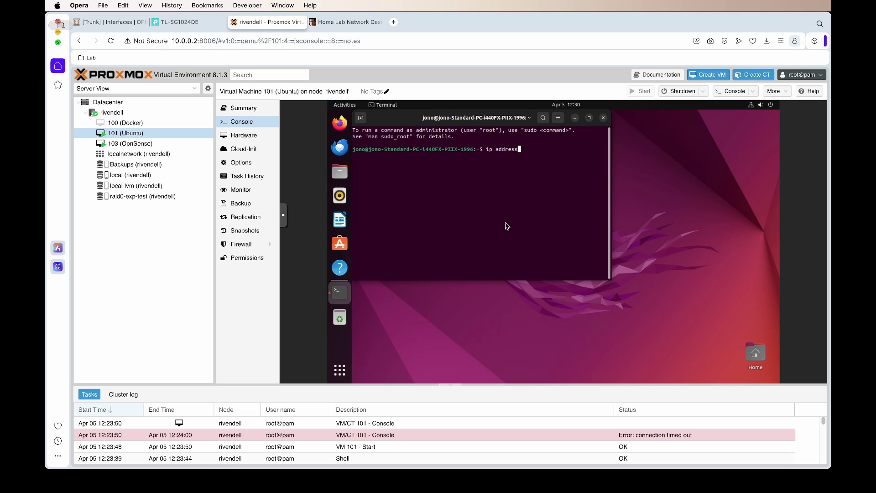
pyautogui.press('Return')
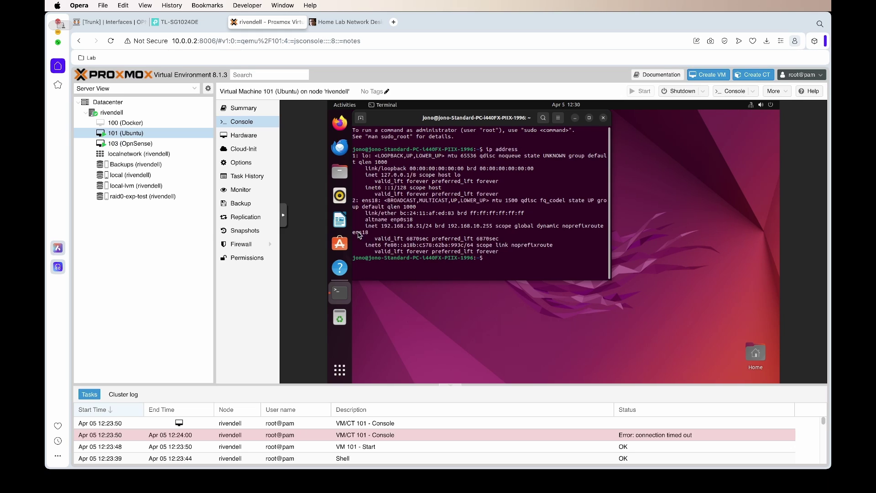
pyautogui.moveTo(383, 229); pyautogui.dragTo(425, 229)
pyautogui.moveTo(411, 123); pyautogui.dragTo(456, 135)
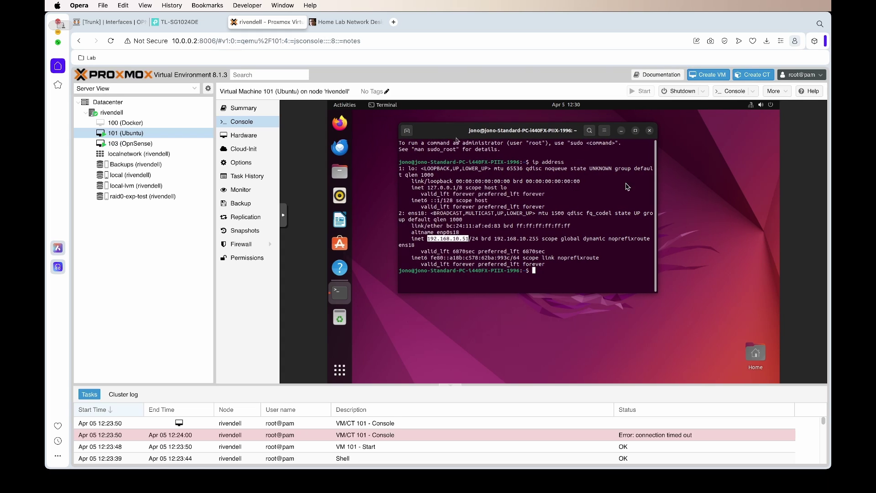
pyautogui.click(649, 131)
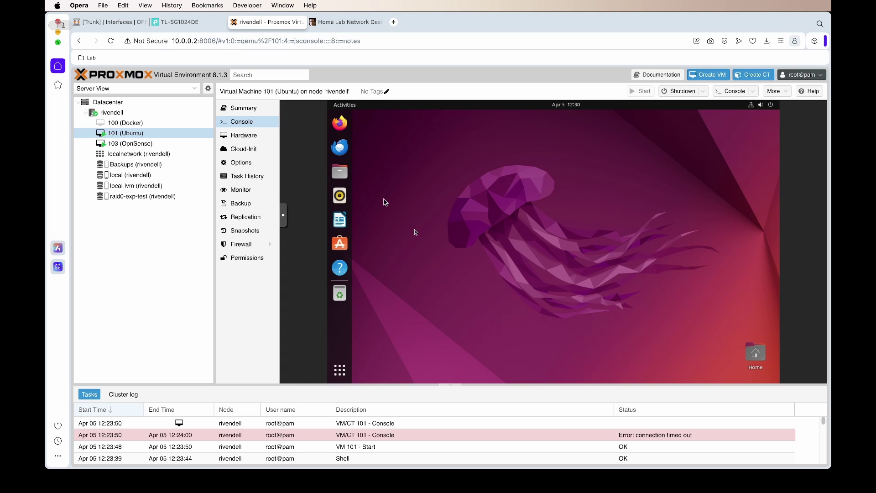
# Test internet access from the Ubuntu VM by loading google.com in Firefox, and close the extra Mozilla privacy page.
pyautogui.click(341, 127)
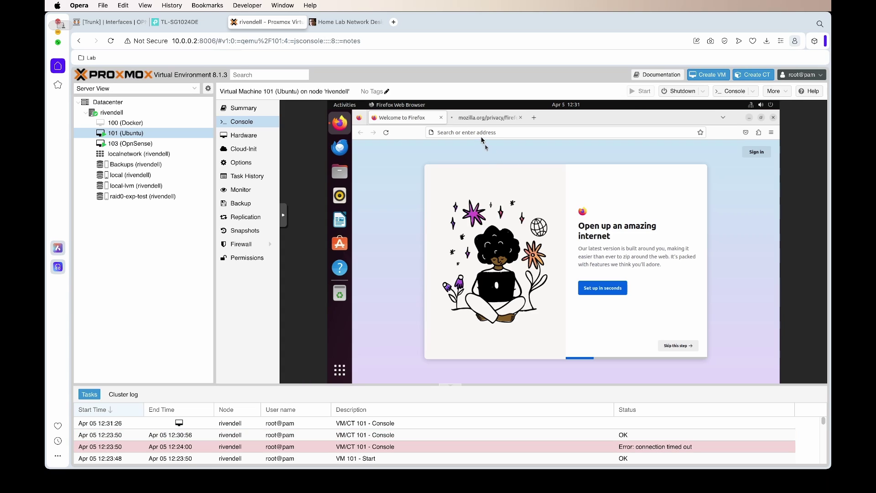
pyautogui.click(482, 133)
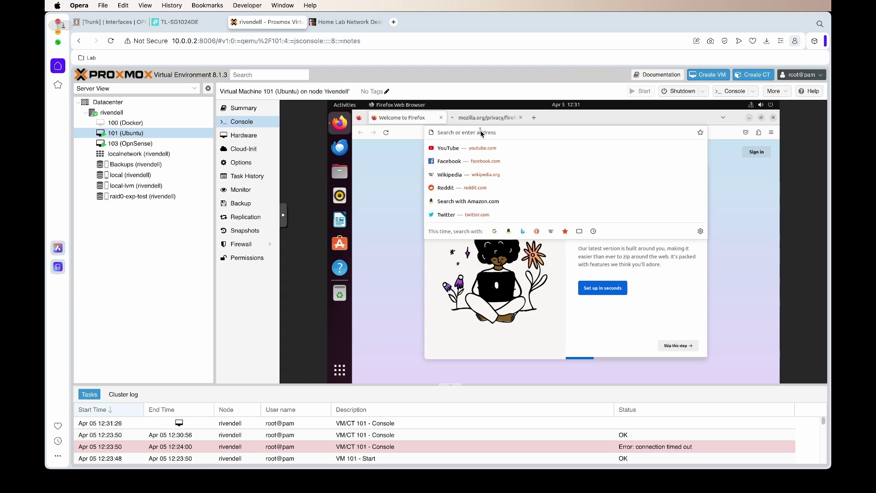
pyautogui.write('g')
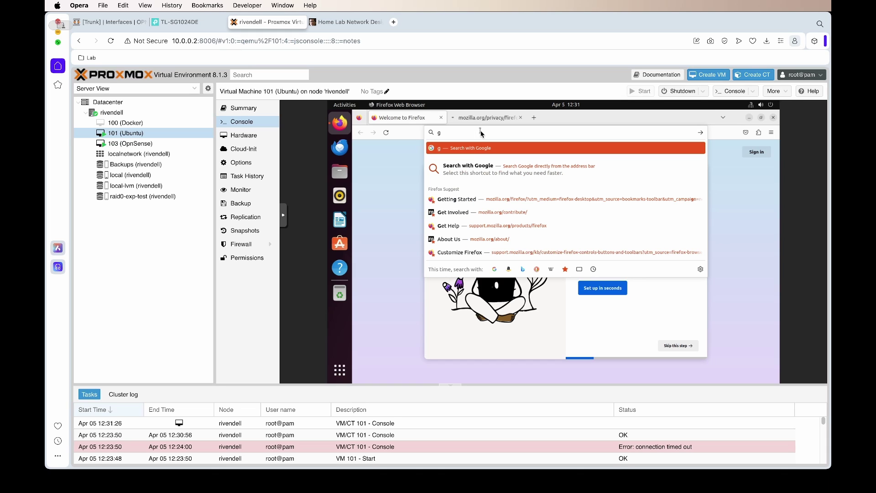
pyautogui.write('oogl')
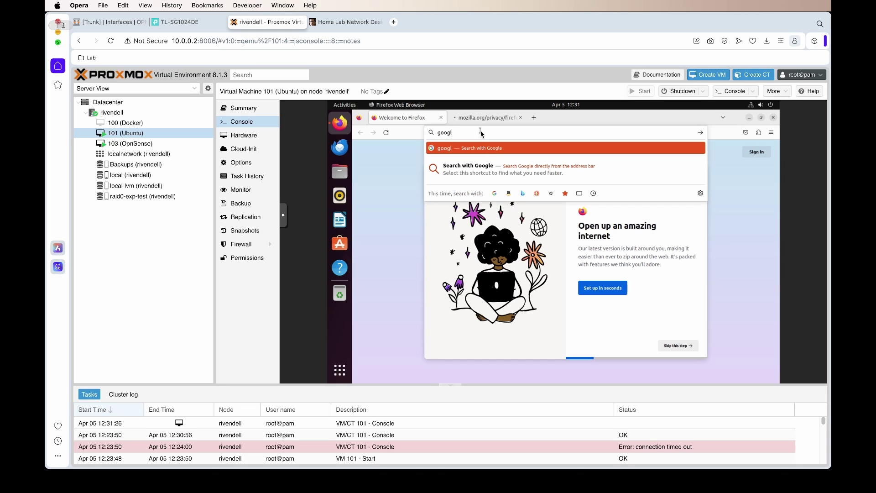
pyautogui.write('e.com')
pyautogui.press('Return')
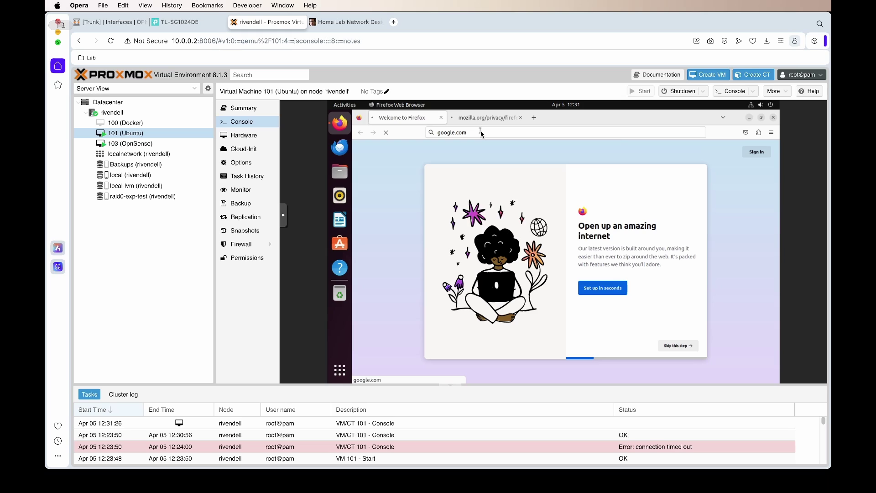
pyautogui.click(520, 118)
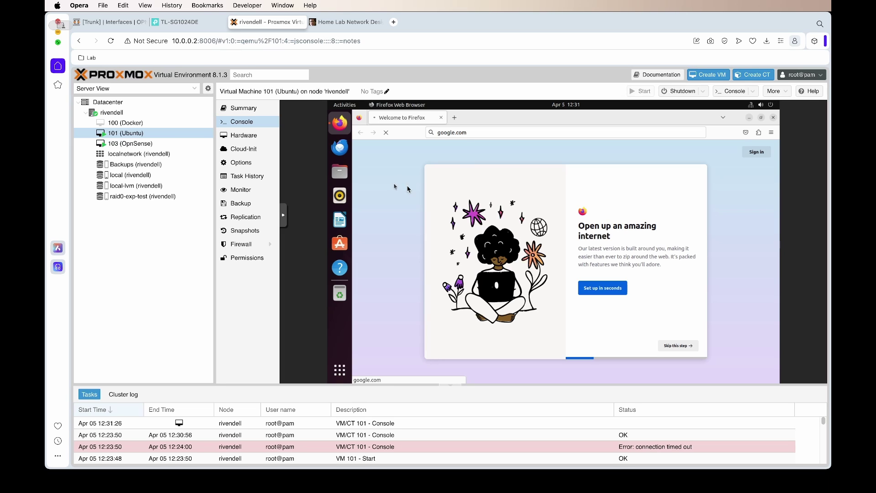
# Switch to OPNsense and begin a new firewall alias named Admin_Ports of type Port(s).
pyautogui.click(109, 21)
pyautogui.click(101, 171)
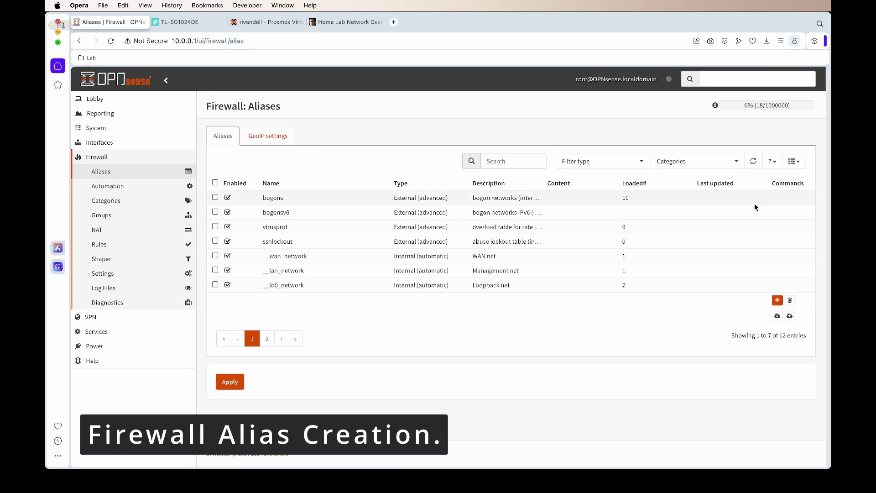
pyautogui.click(777, 300)
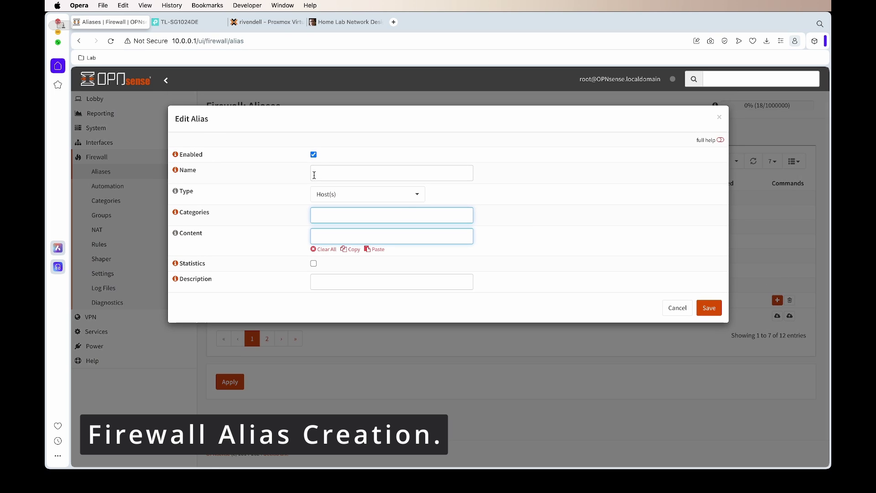
pyautogui.click(322, 172)
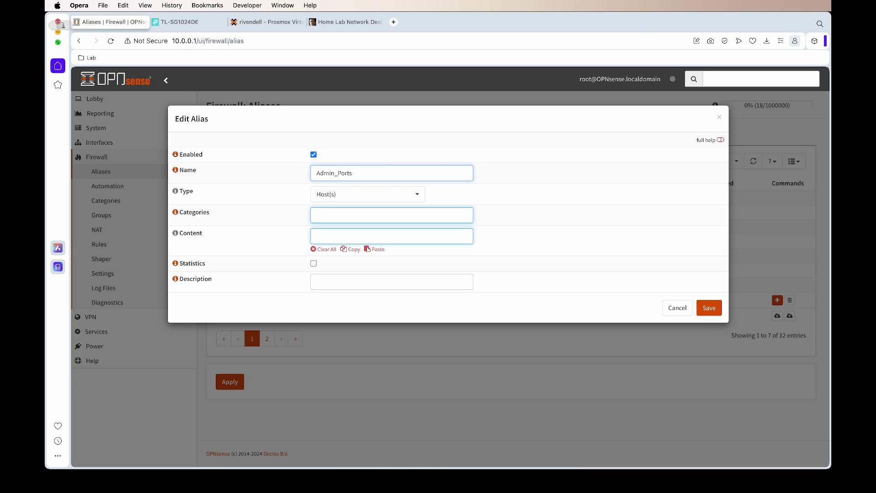
pyautogui.click(336, 209)
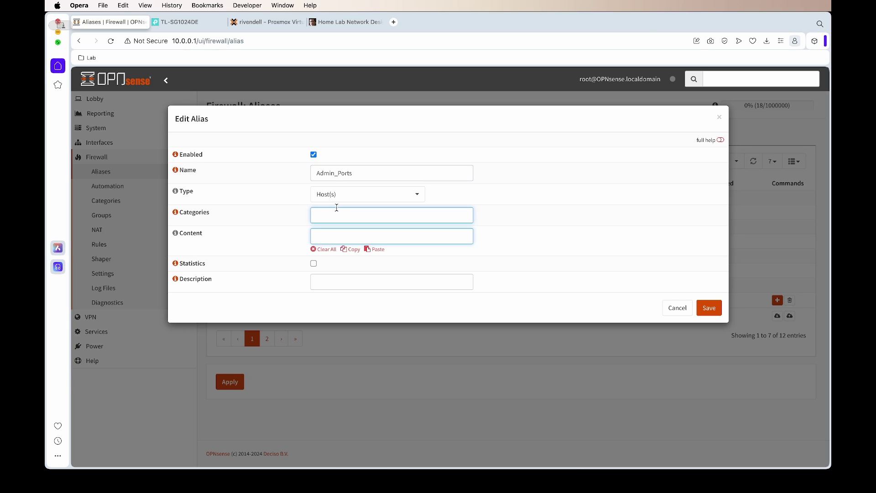
pyautogui.click(335, 198)
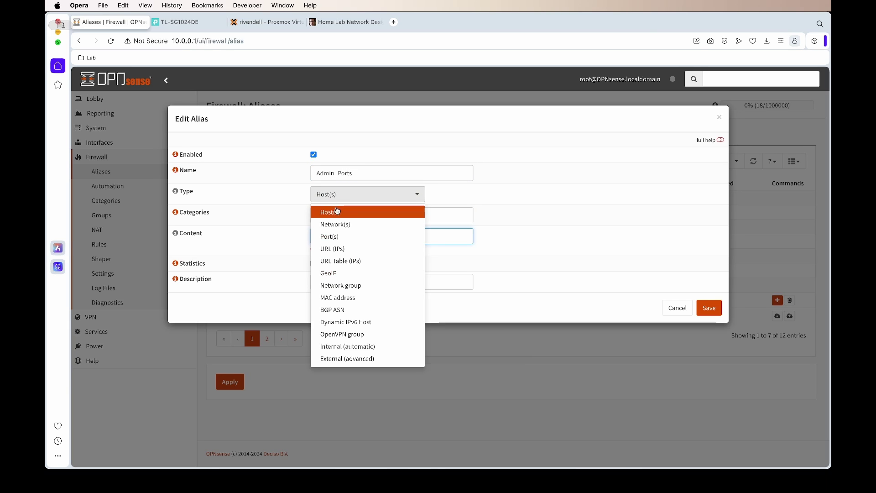
pyautogui.click(343, 236)
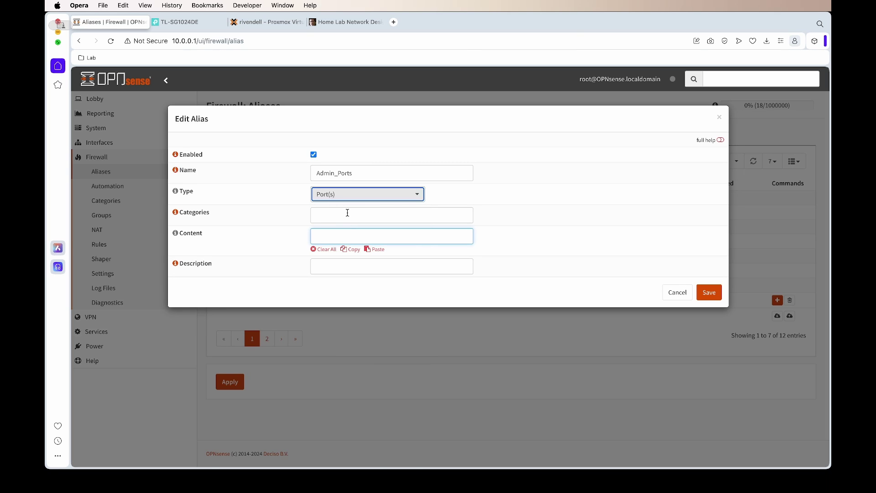
# Give the Admin_Ports alias ports 80 and 443 and the description Admin Only Ports, and save it.
pyautogui.click(339, 237)
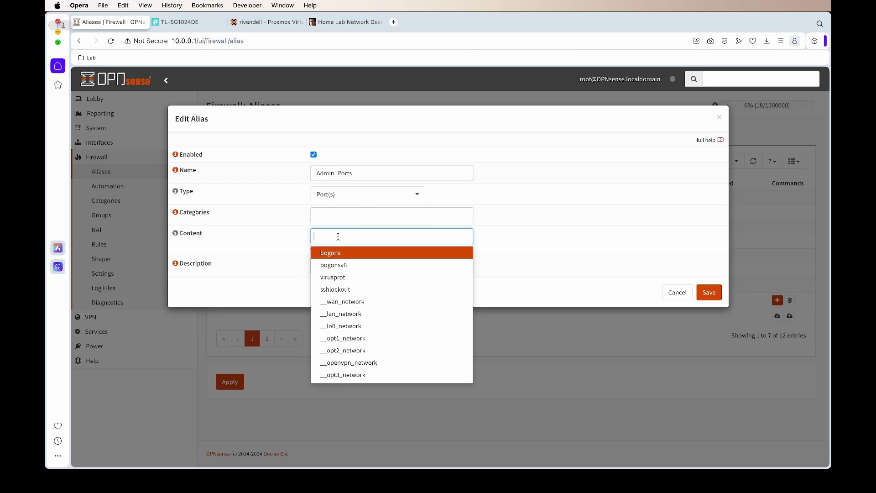
pyautogui.write('80')
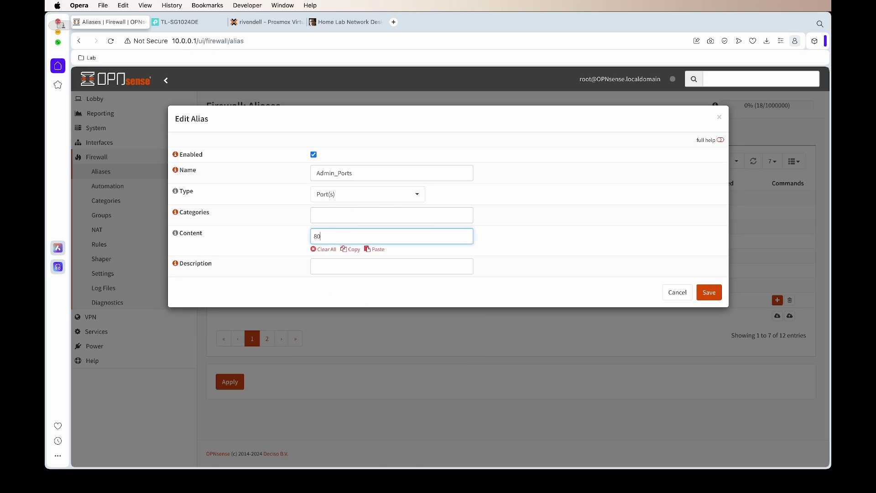
pyautogui.press('Return')
pyautogui.write('443')
pyautogui.click(345, 261)
pyautogui.write('Admin Only Ports')
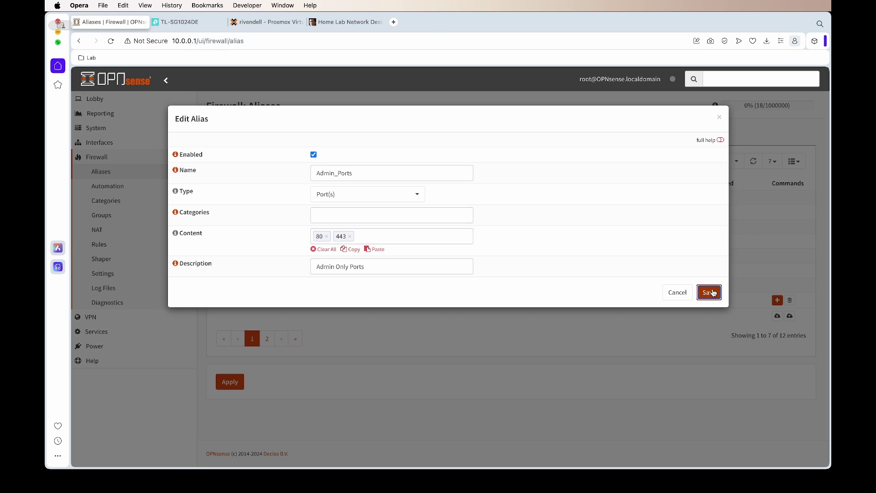
pyautogui.click(708, 292)
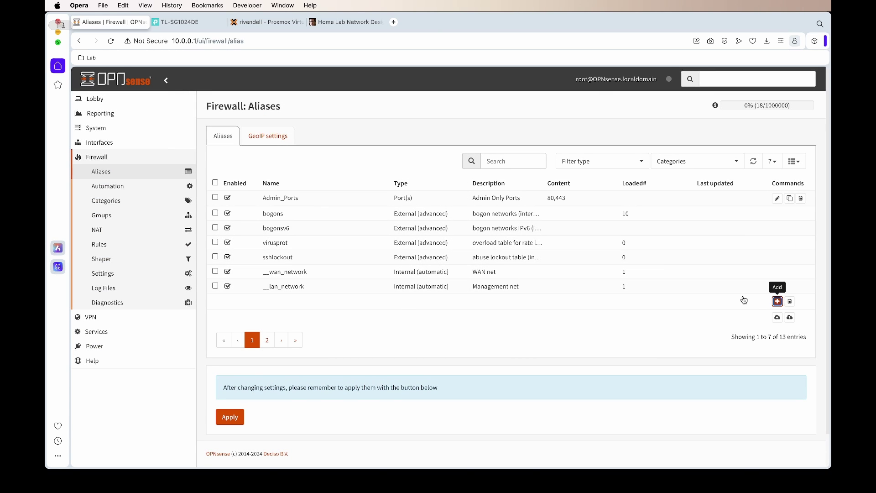
# Begin another firewall alias named IOT_Allowed_Ports of type Port(s).
pyautogui.click(777, 301)
pyautogui.click(356, 174)
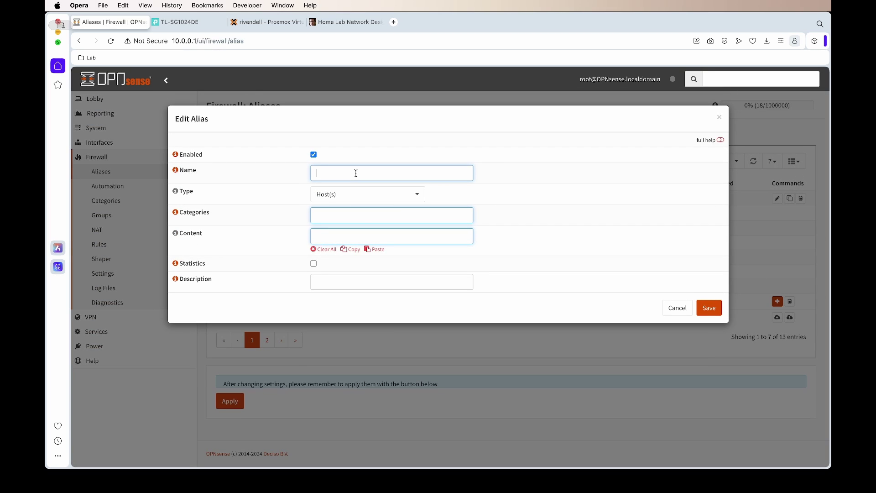
pyautogui.write('IOT')
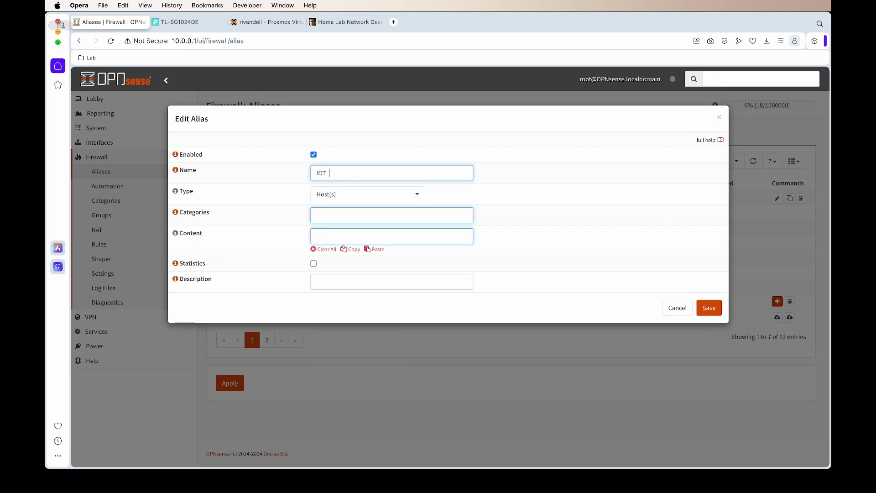
pyautogui.write('_Allowed_Ports')
pyautogui.click(348, 193)
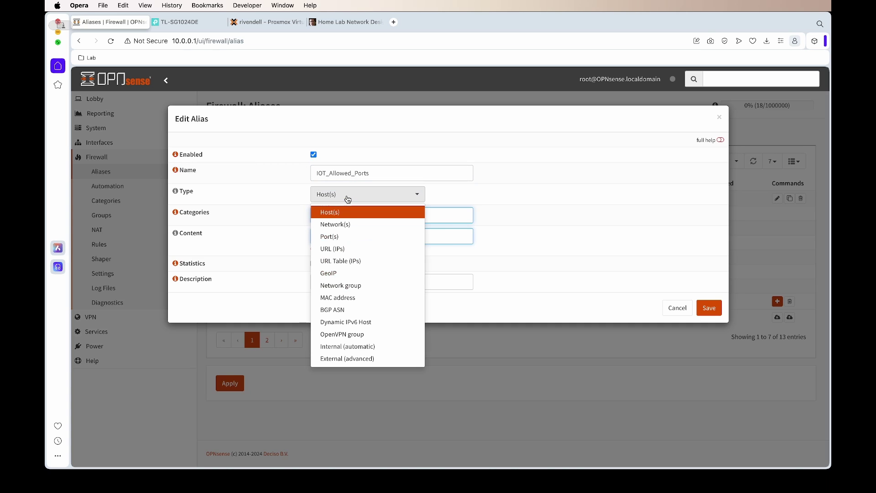
pyautogui.click(346, 234)
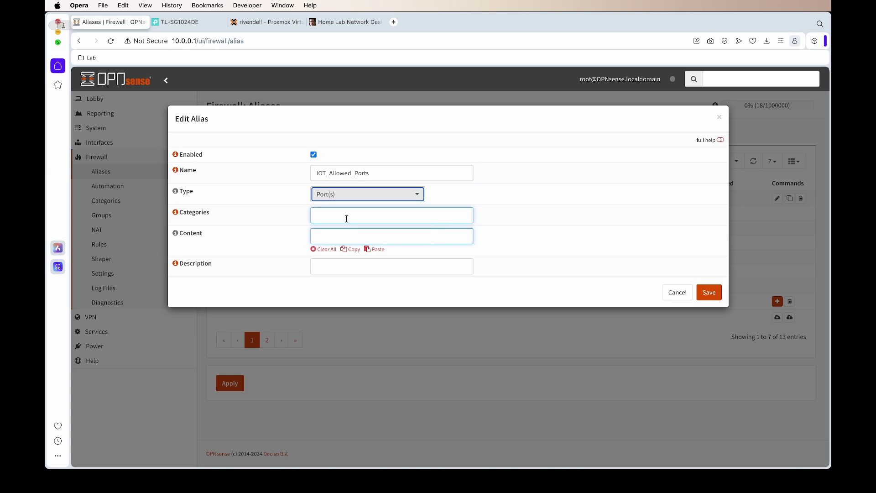
# Add ports 80 and 443 to the content of the IOT_Allowed_Ports alias.
pyautogui.click(347, 233)
pyautogui.write('80')
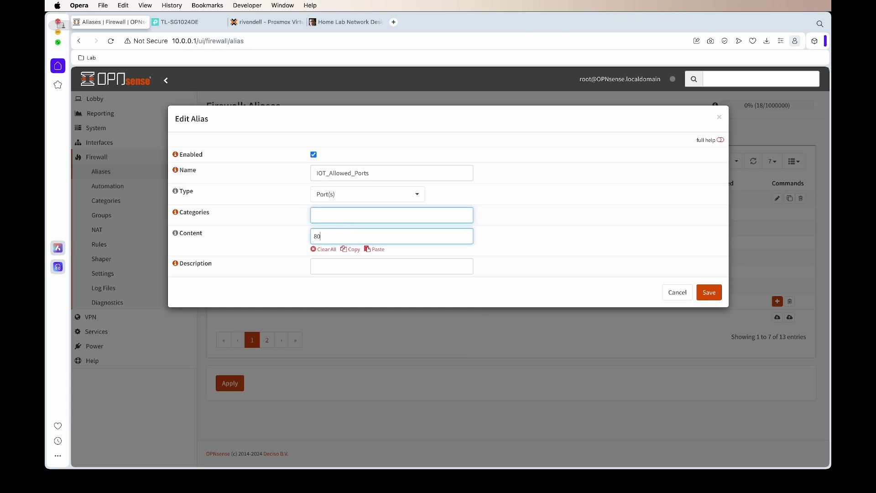
pyautogui.press('Return')
pyautogui.write('443')
pyautogui.press('Return')
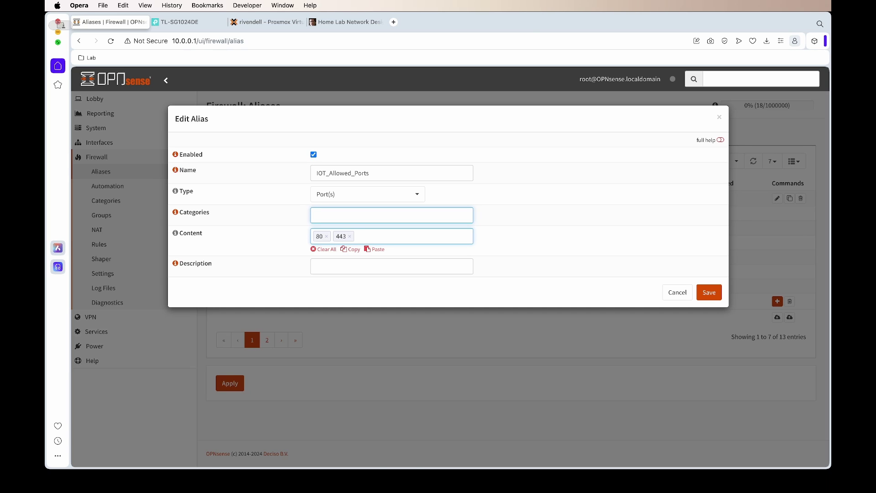
# Rename the alias to IOT_Allowed_OUT_Ports, describe it as Ports IOT Net can access WAN, and save it.
pyautogui.click(347, 271)
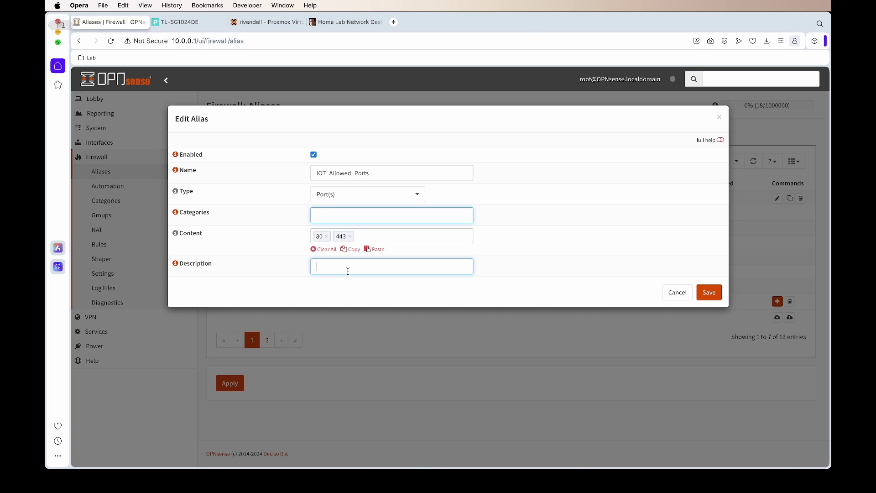
pyautogui.click(351, 173)
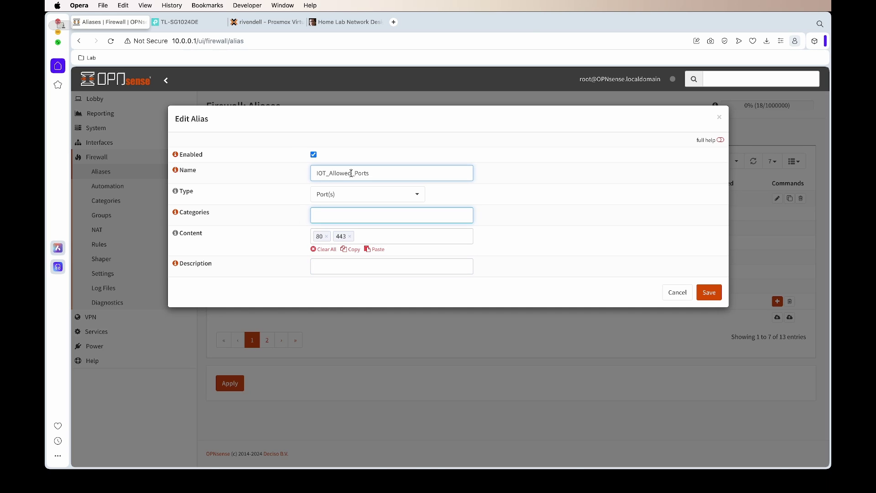
pyautogui.write('_OUT_')
pyautogui.click(381, 267)
pyautogui.write('Ports ')
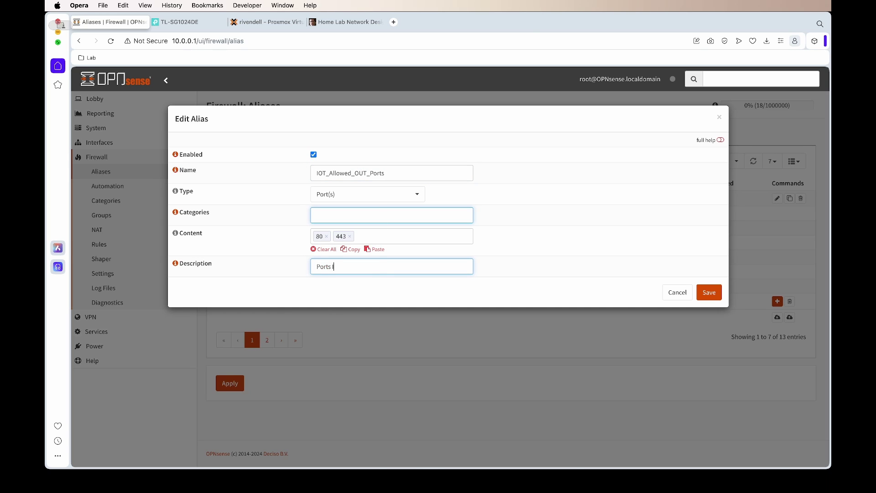
pyautogui.write('IOT Net can access WAN')
pyautogui.click(709, 292)
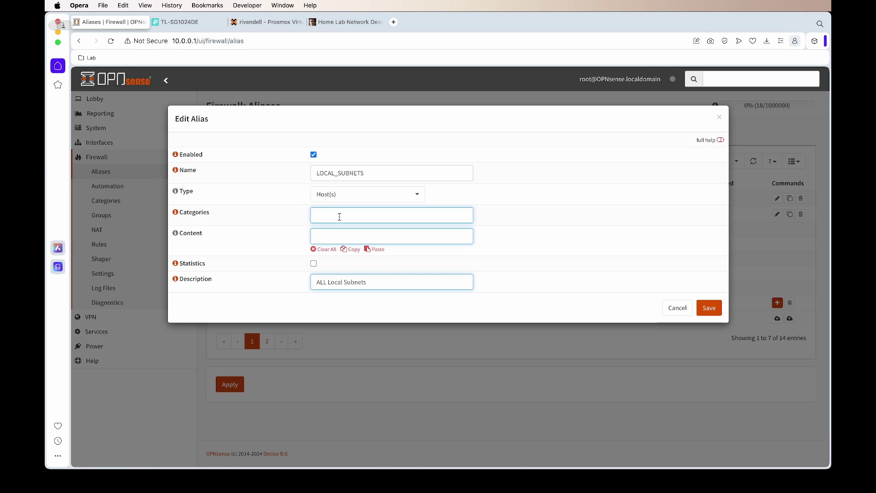
# Enter 192.168.0.0/16 and 10.0.0.0/8 as the content of the LOCAL_SUBNETS alias and try to save it.
pyautogui.press('Tab')
pyautogui.write('192.1')
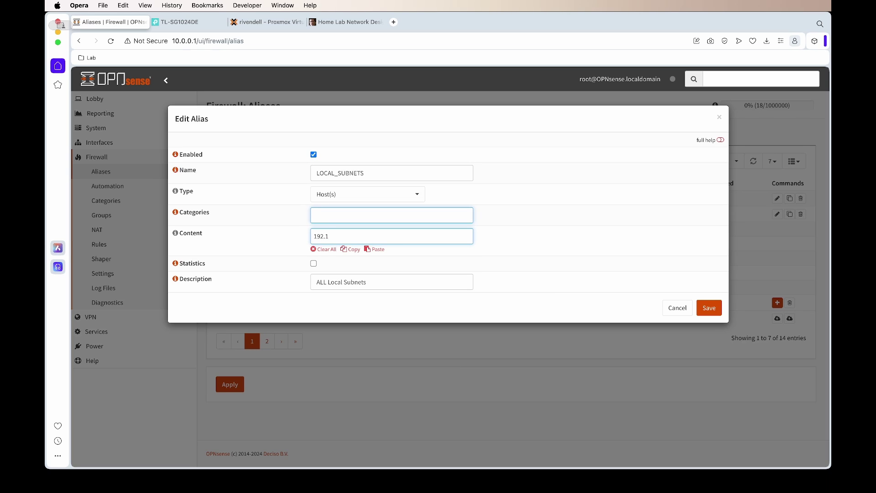
pyautogui.write('68.0.0/16')
pyautogui.press('Return')
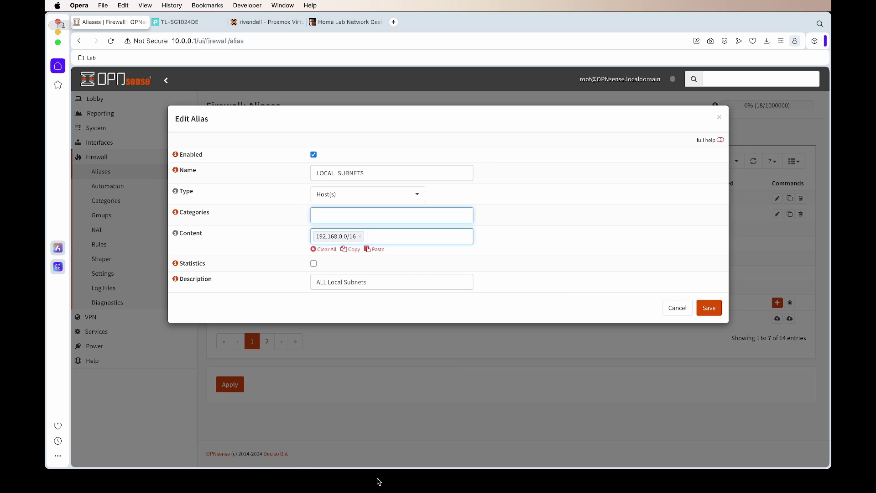
pyautogui.click(523, 482)
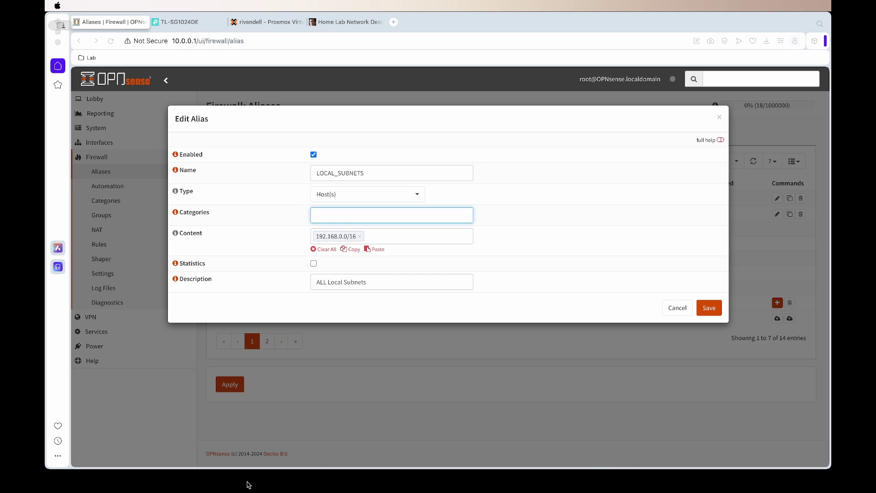
pyautogui.press('super+Tab')
pyautogui.write('10.')
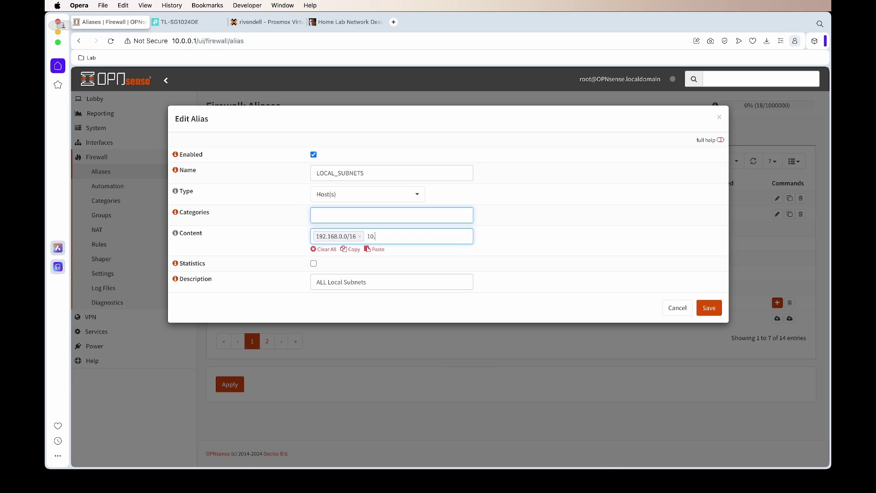
pyautogui.write('0.0.0/8')
pyautogui.press('Tab')
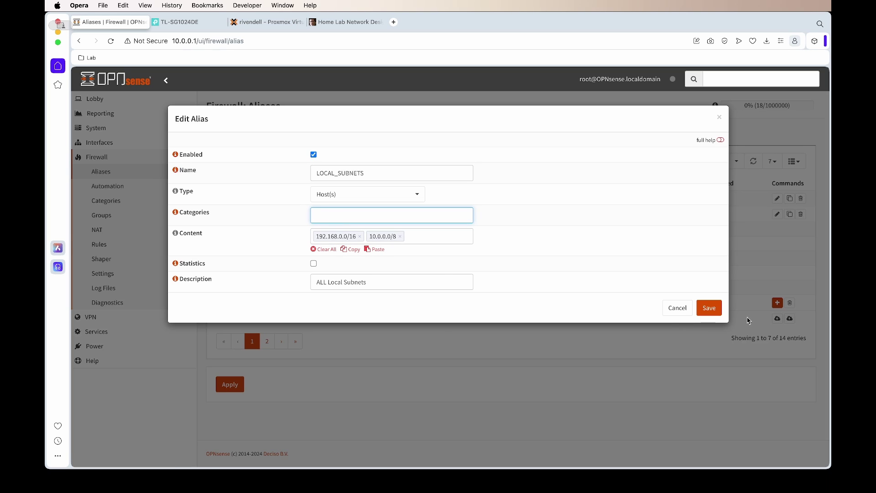
pyautogui.click(708, 307)
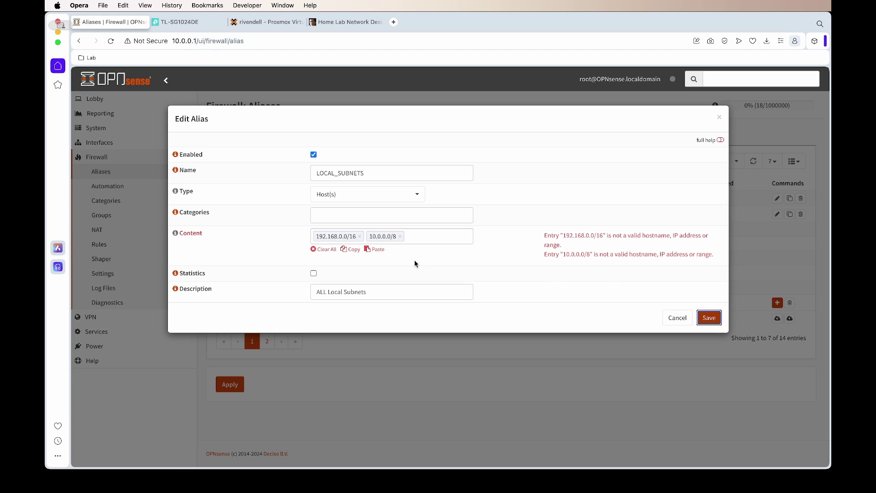
# Change the LOCAL_SUBNETS alias type to Network(s), save it and apply the alias changes.
pyautogui.click(401, 195)
pyautogui.click(370, 220)
pyautogui.click(708, 318)
pyautogui.click(219, 417)
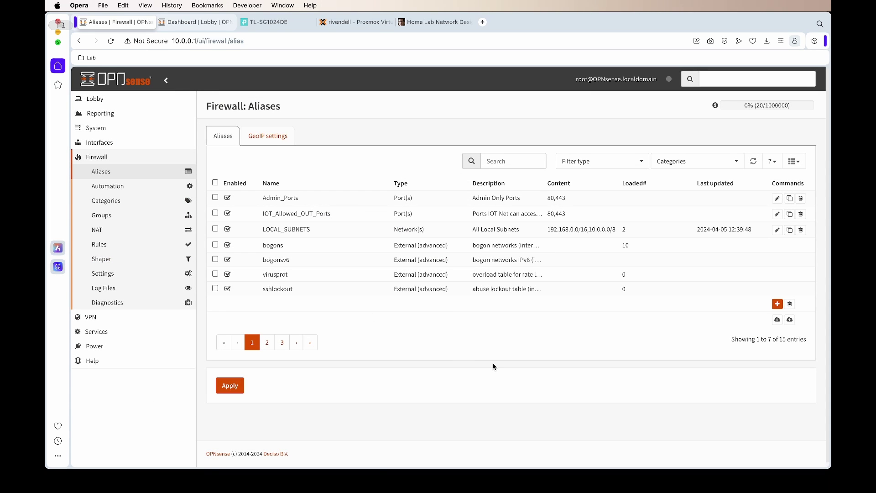
# Begin a firewall rule on the IOT interface with action Reject and TCP/IP version IPv4+IPv6.
pyautogui.click(99, 249)
pyautogui.click(113, 274)
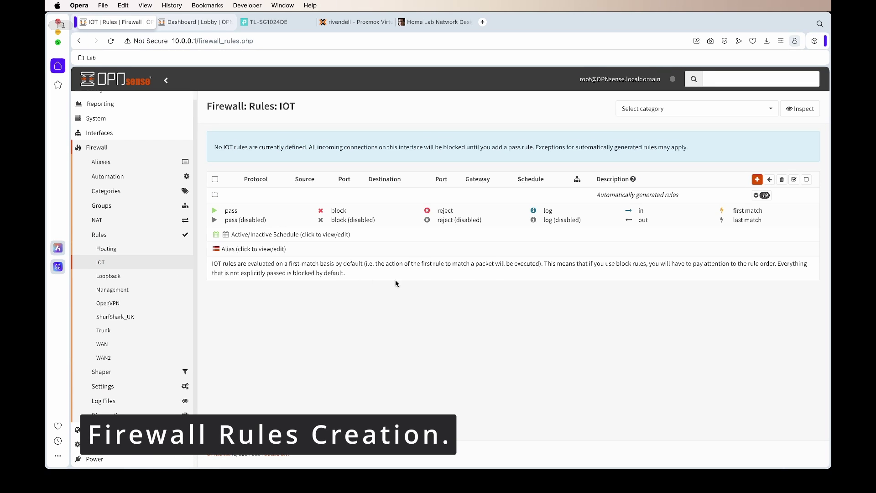
pyautogui.click(757, 181)
pyautogui.click(406, 149)
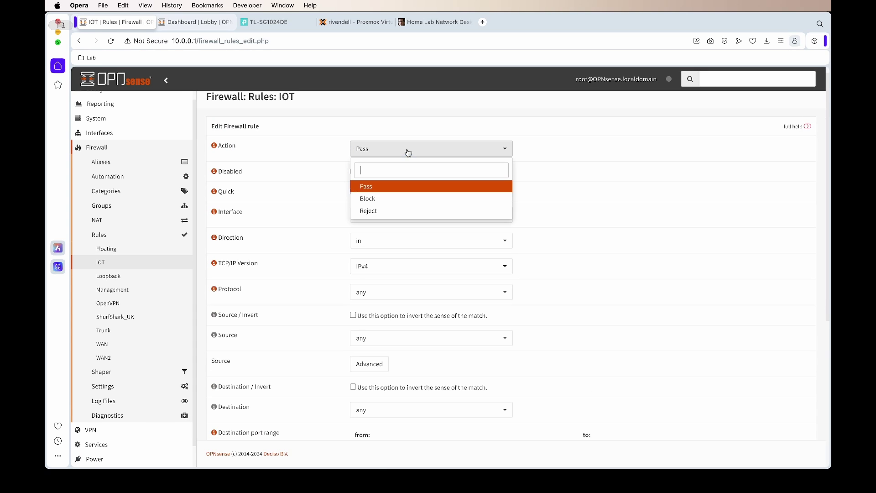
pyautogui.click(369, 212)
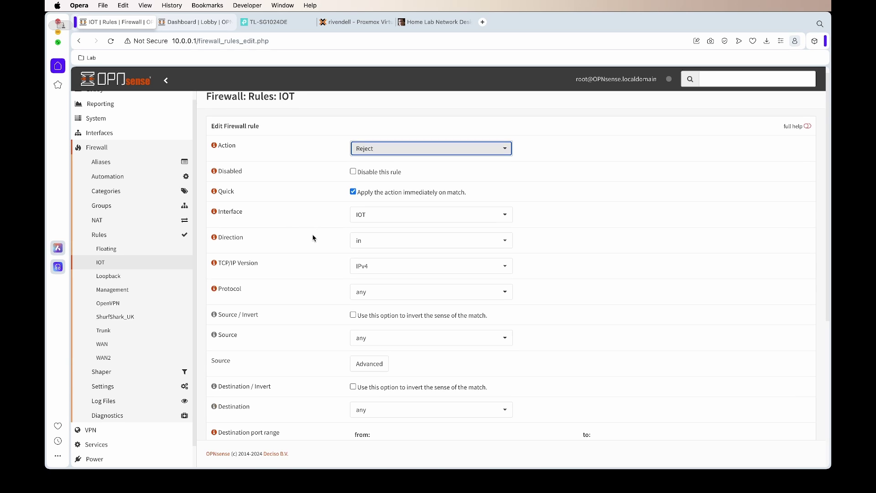
pyautogui.scroll(-1, 317, 244)
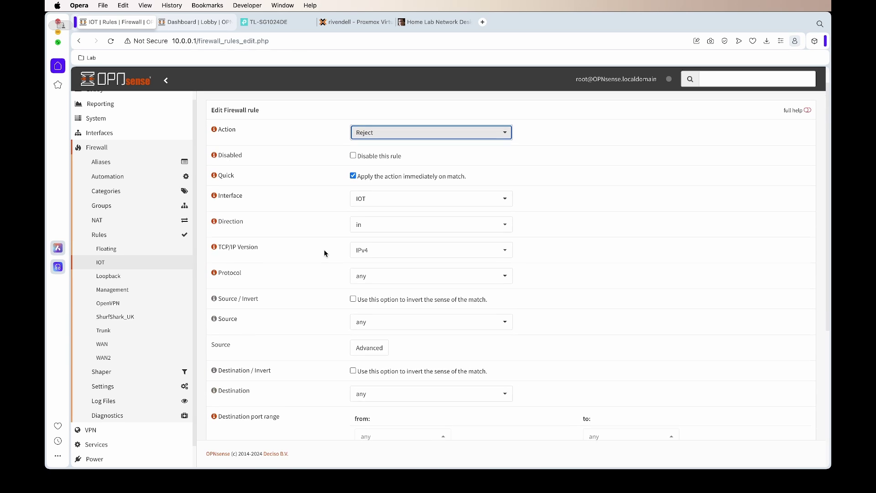
pyautogui.click(379, 250)
pyautogui.click(373, 311)
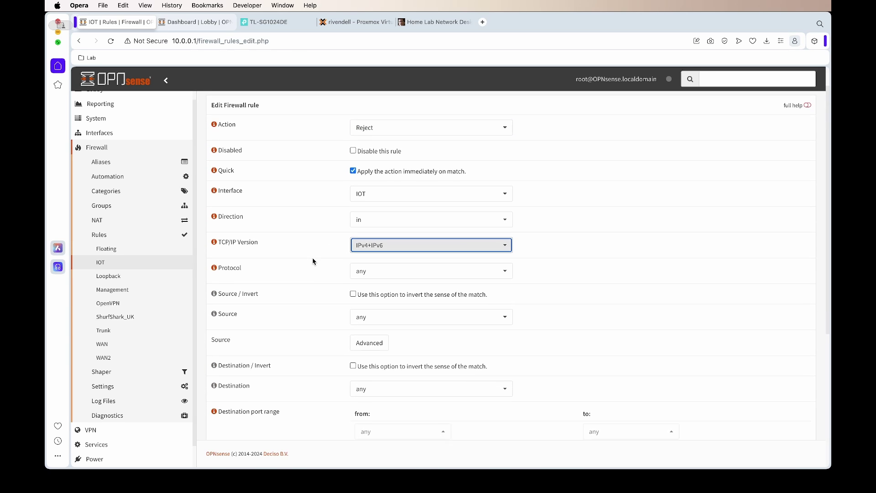
# Set the rule's source to IOT net and its destination to This Firewall.
pyautogui.scroll(-4, 313, 260)
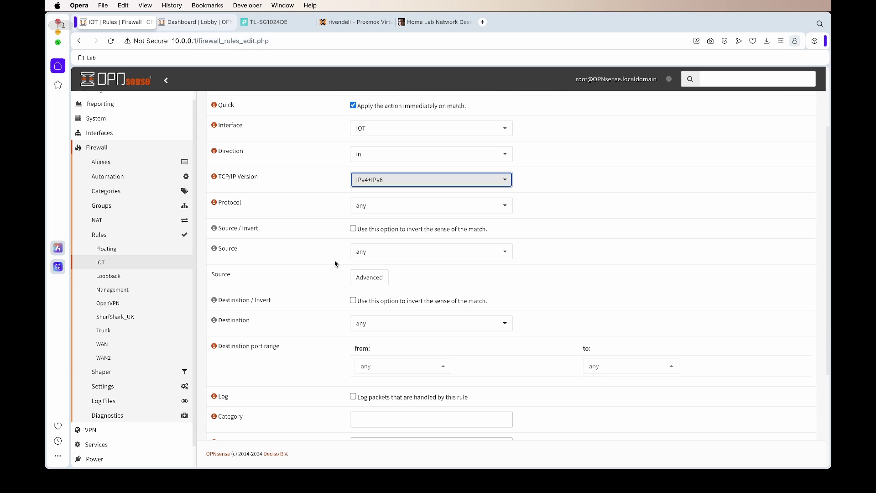
pyautogui.click(393, 256)
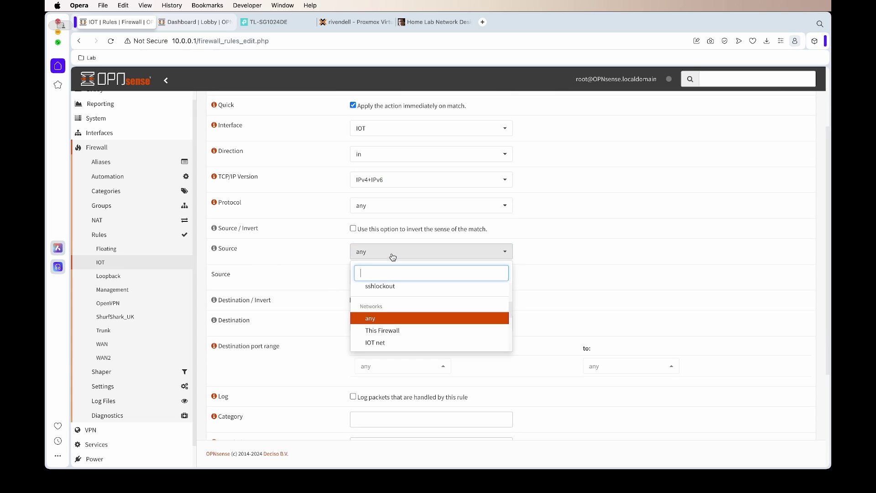
pyautogui.write('iot')
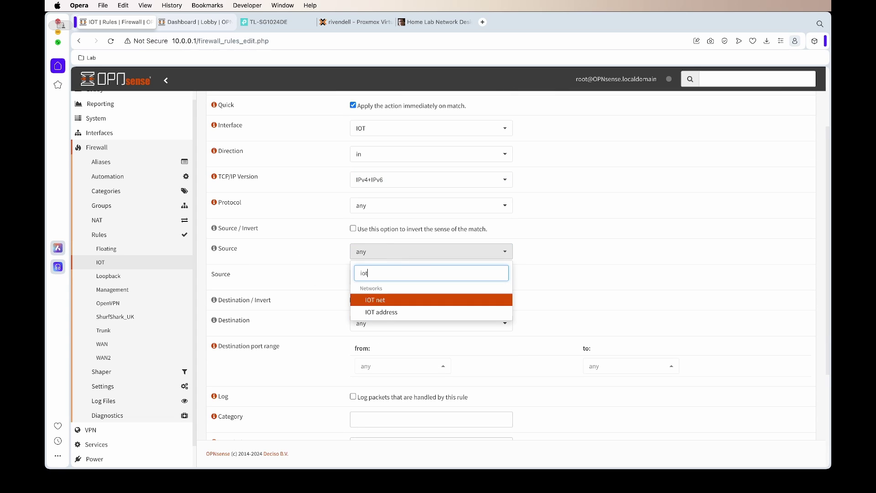
pyautogui.click(419, 301)
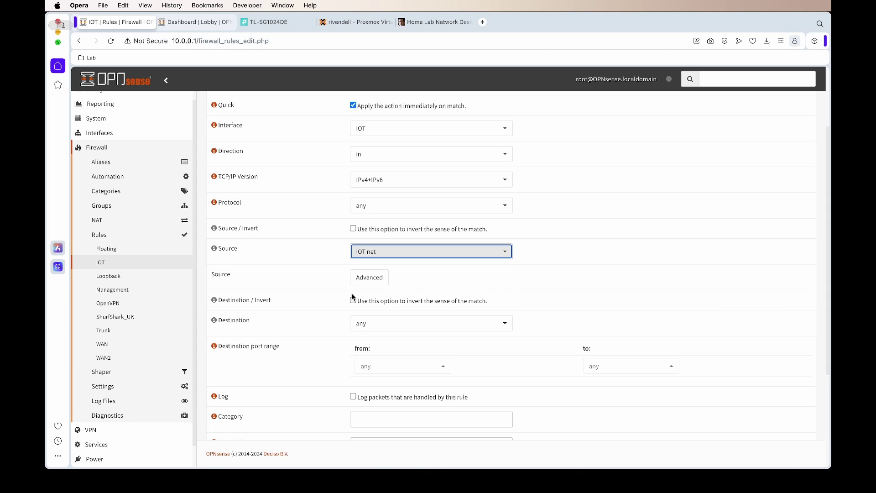
pyautogui.scroll(-2, 319, 292)
pyautogui.click(374, 273)
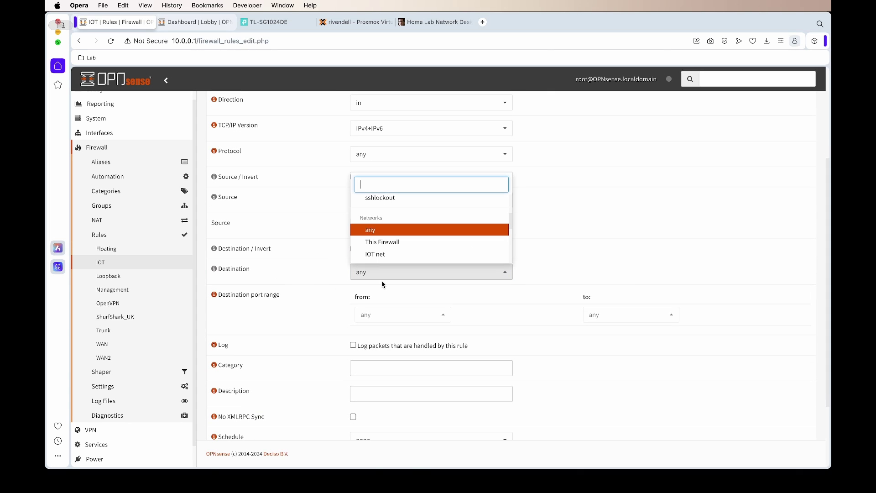
pyautogui.click(385, 243)
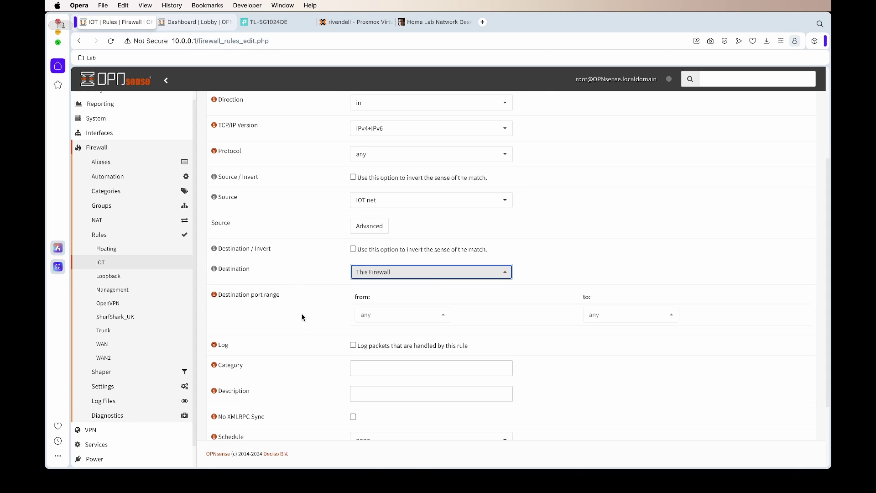
# Set the rule's protocol to TCP/UDP and its destination port range to the Admin_Ports alias.
pyautogui.click(435, 315)
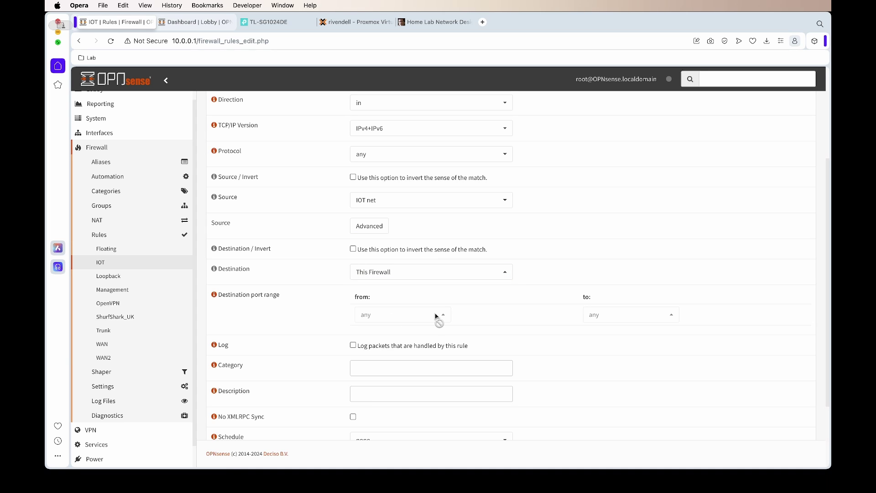
pyautogui.click(386, 158)
pyautogui.click(382, 226)
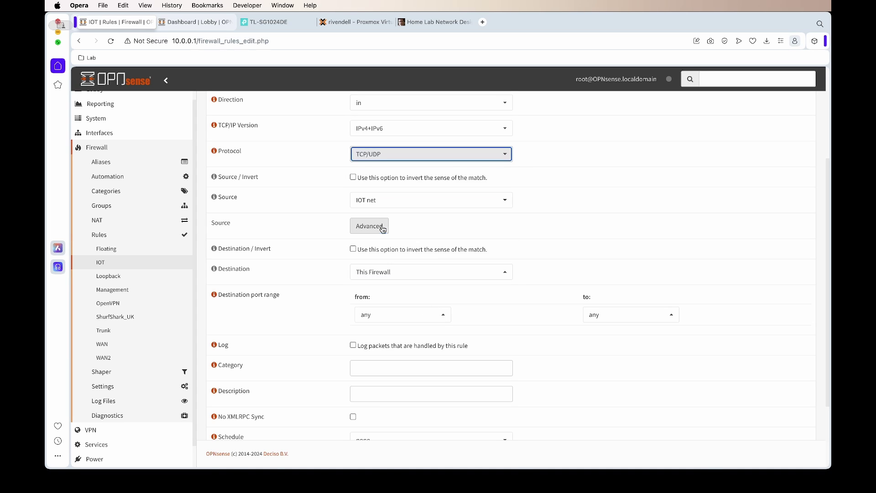
pyautogui.click(440, 317)
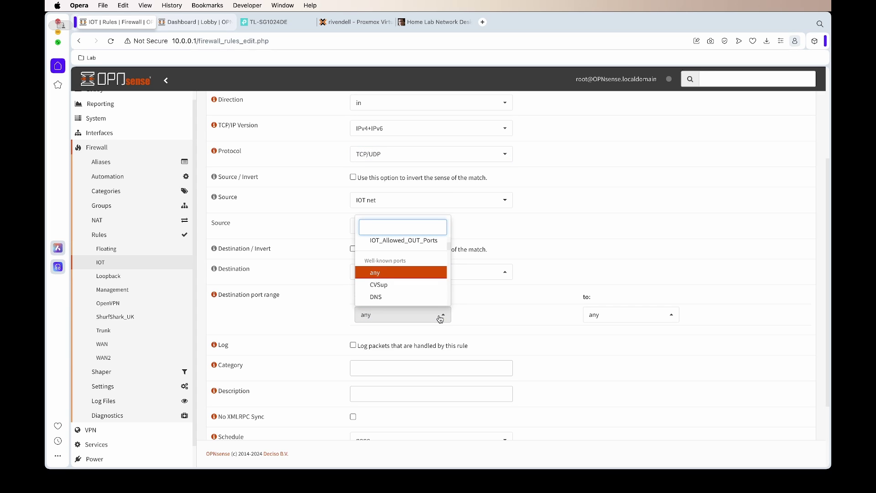
pyautogui.scroll(-1, 425, 293)
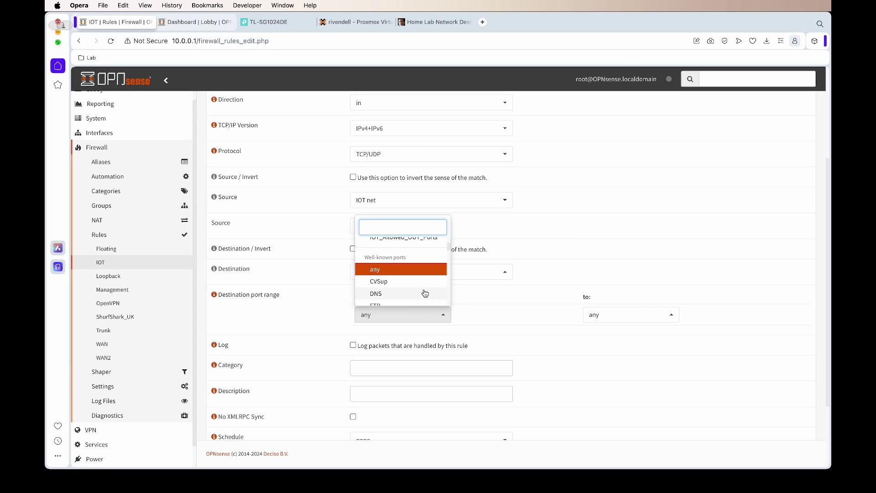
pyautogui.scroll(3, 425, 293)
pyautogui.click(401, 276)
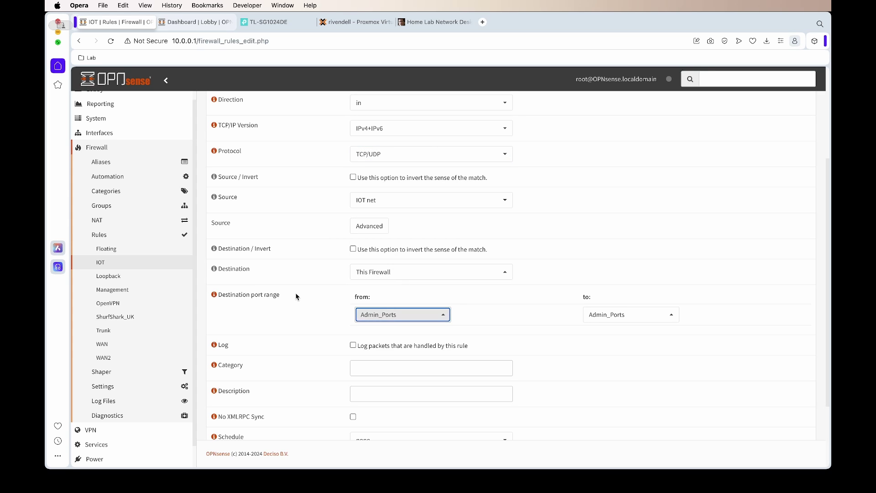
# Describe the reject rule as Block IOT Accessing OPNSense UI and save it.
pyautogui.scroll(4, 303, 301)
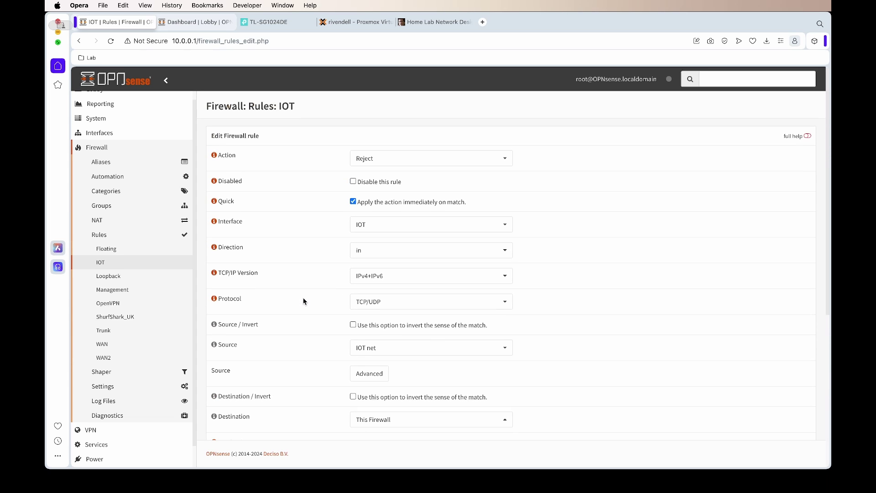
pyautogui.scroll(-5, 303, 301)
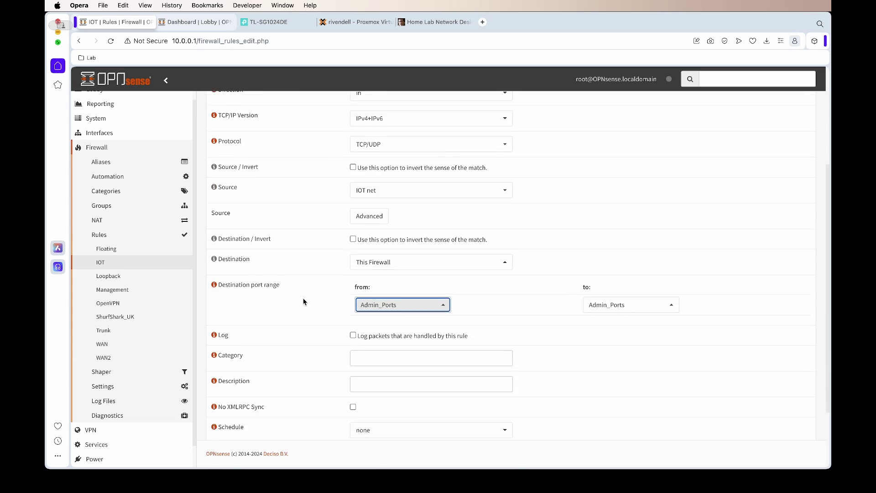
pyautogui.click(378, 295)
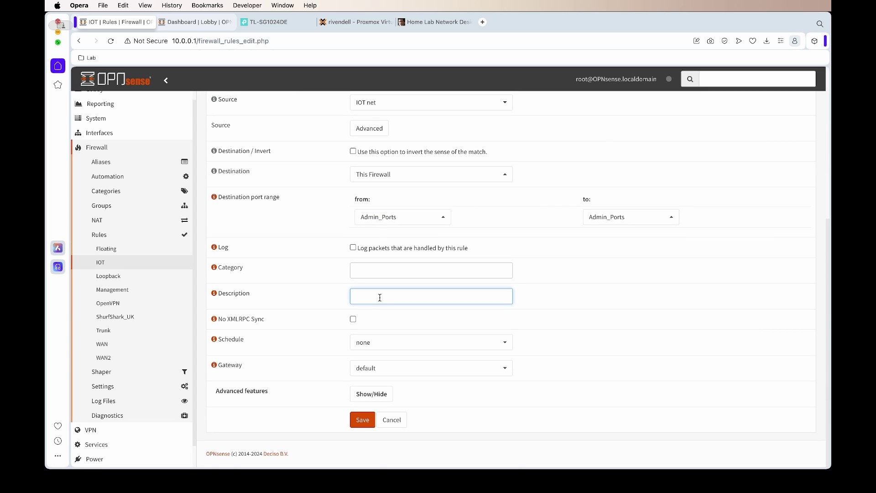
pyautogui.write('Block IOT Accessing OPNSense UI')
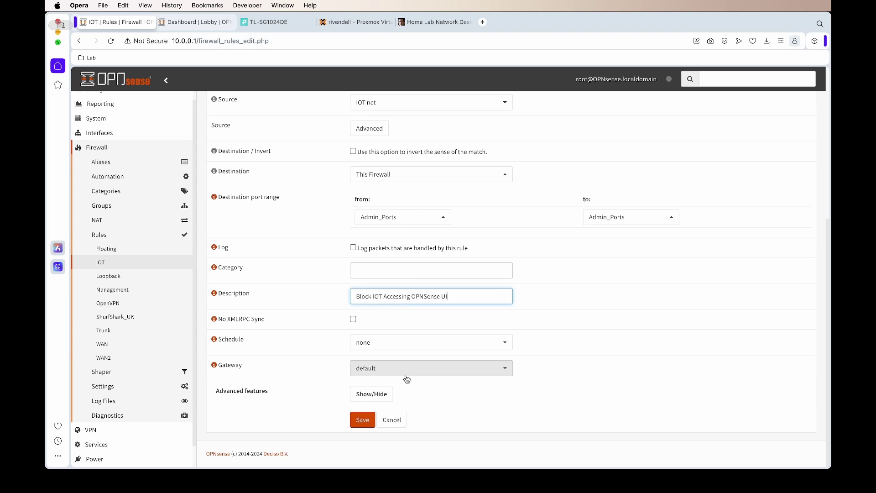
pyautogui.click(367, 426)
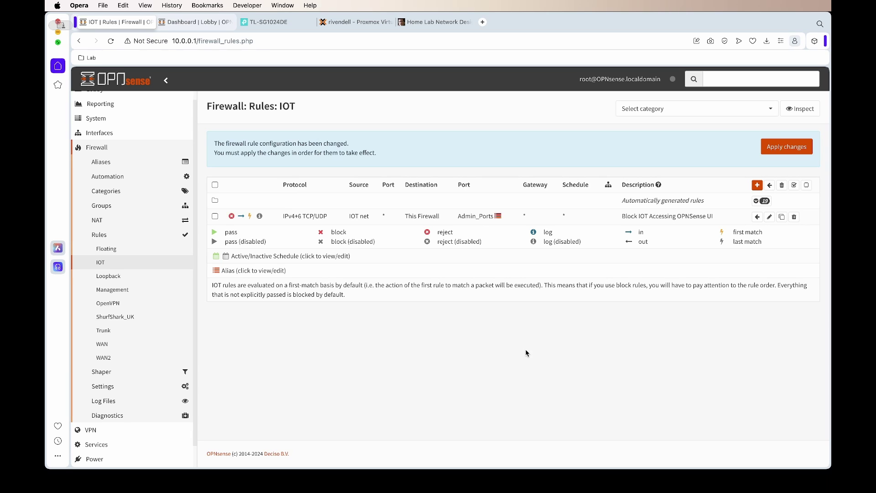
# Begin another firewall rule on the IOT interface with action Pass and protocol TCP/UDP.
pyautogui.click(757, 185)
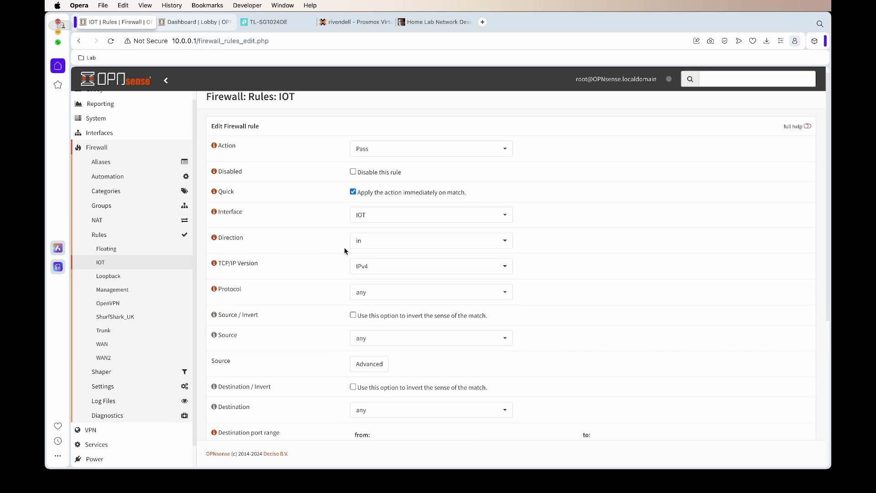
pyautogui.scroll(-1, 346, 269)
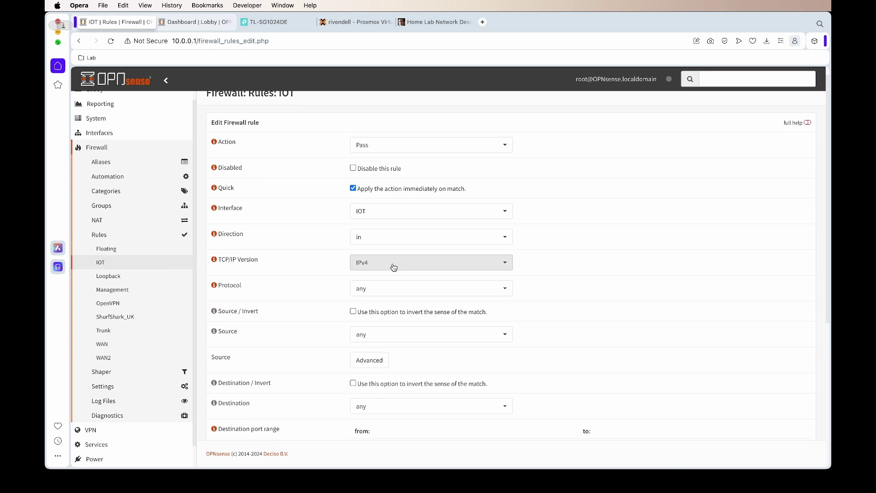
pyautogui.scroll(-2, 391, 283)
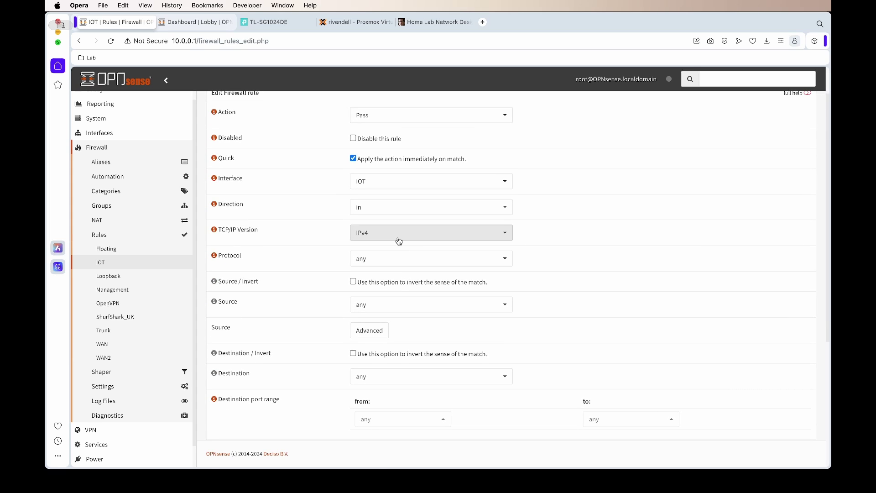
pyautogui.click(397, 267)
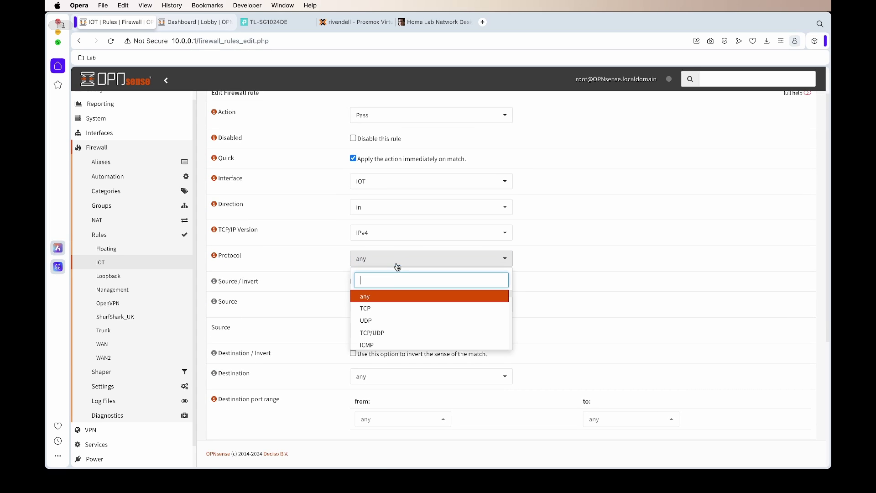
pyautogui.click(397, 330)
# Set the rule's source to IOT net and its destination to the inverted LOCAL_SUBNETS alias.
pyautogui.scroll(-4, 377, 265)
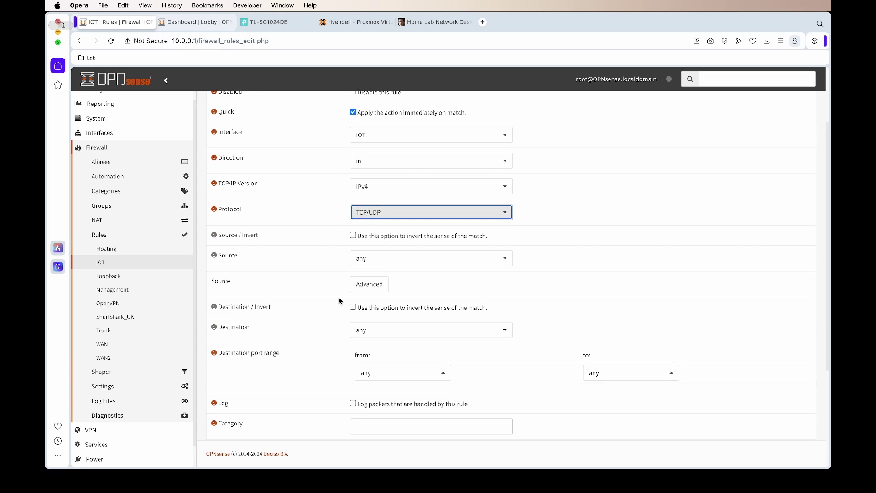
pyautogui.click(377, 265)
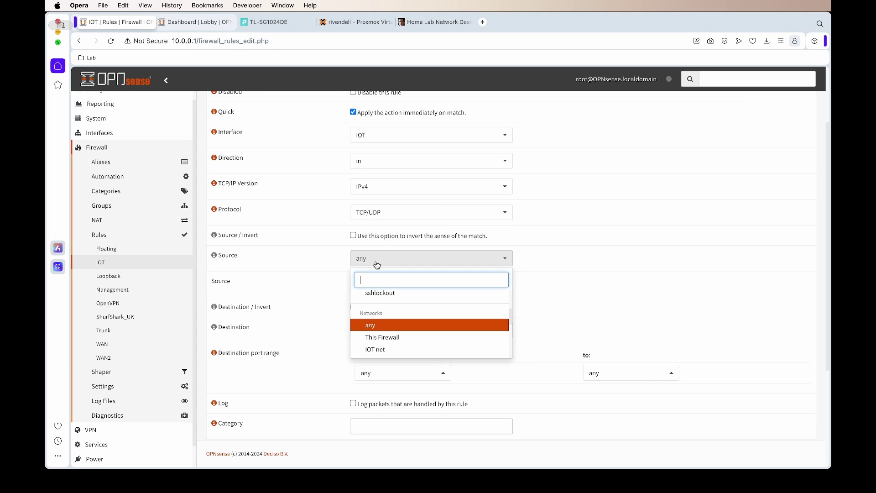
pyautogui.write('iot')
pyautogui.click(442, 307)
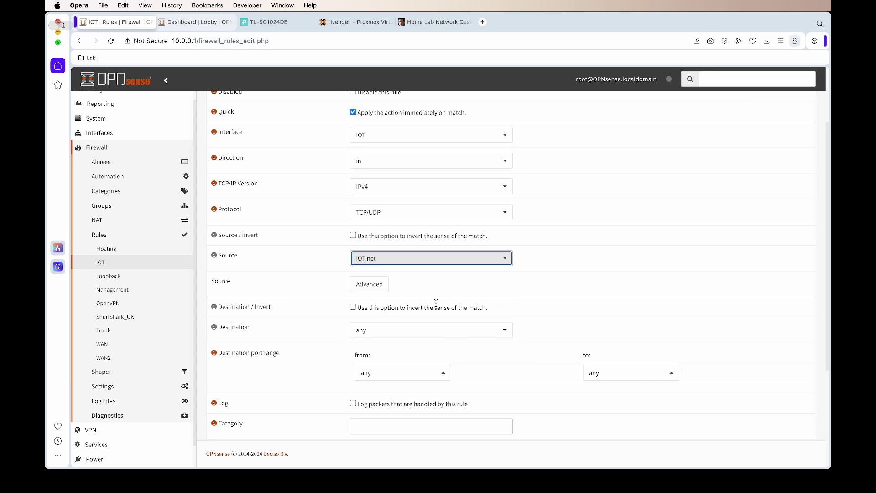
pyautogui.scroll(-5, 334, 296)
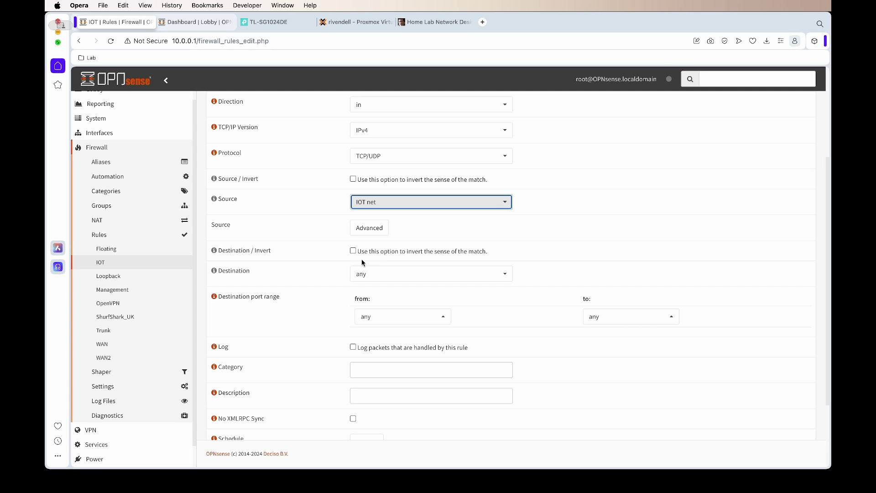
pyautogui.click(364, 276)
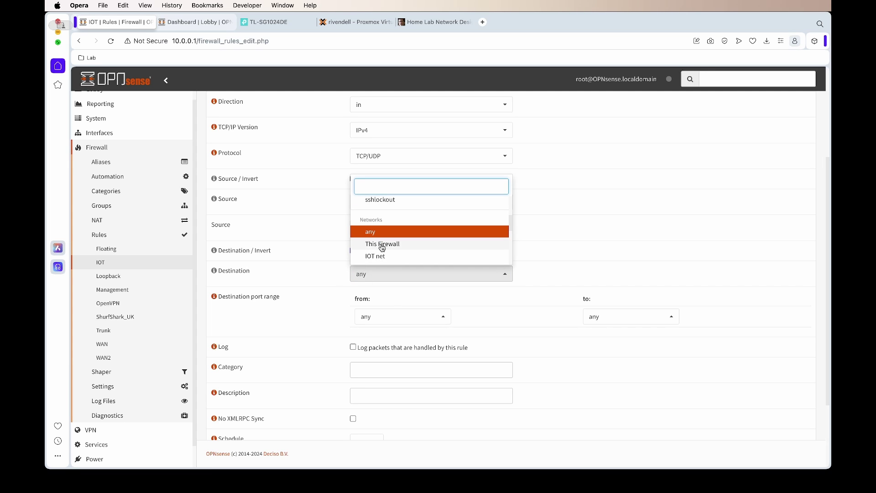
pyautogui.scroll(1, 393, 244)
pyautogui.write('lo')
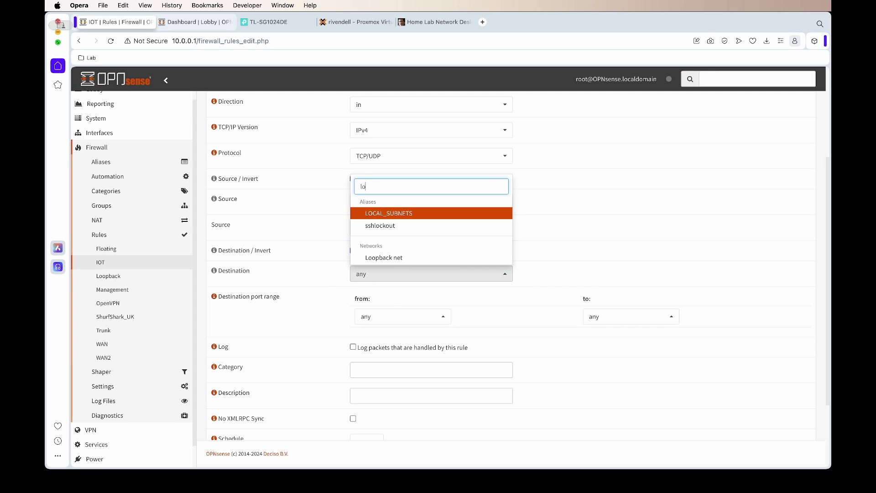
pyautogui.click(413, 214)
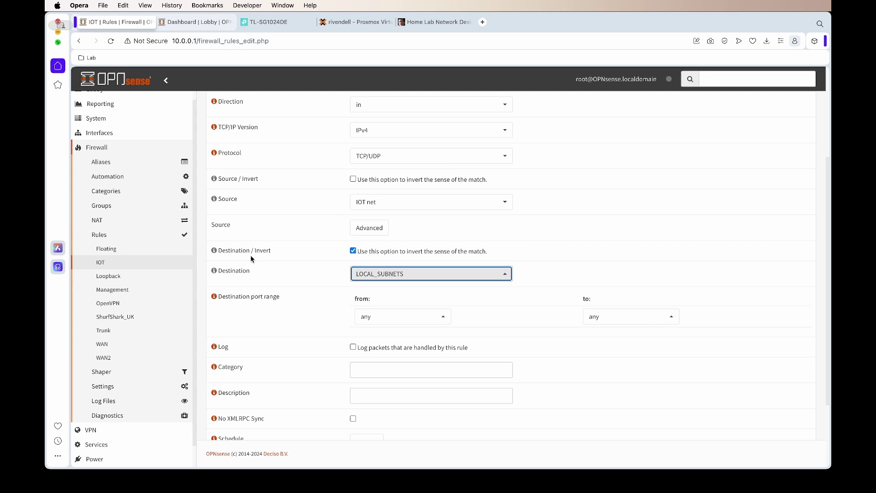
# Set the pass rule's destination port range to the IOT_Allowed_OUT_Ports alias.
pyautogui.click(383, 315)
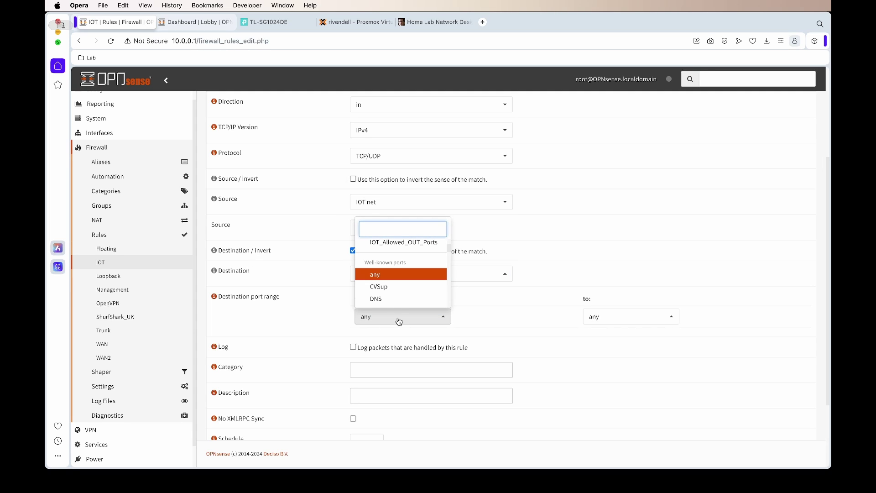
pyautogui.scroll(1, 401, 262)
pyautogui.click(398, 256)
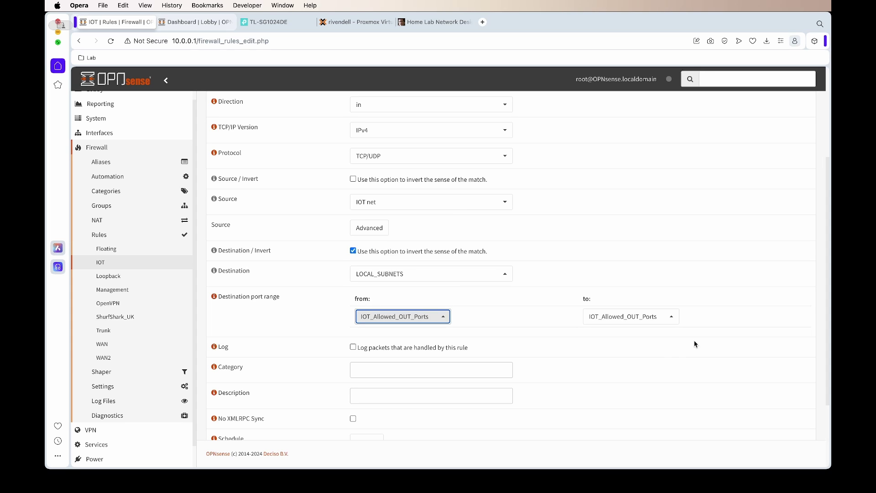
pyautogui.click(701, 318)
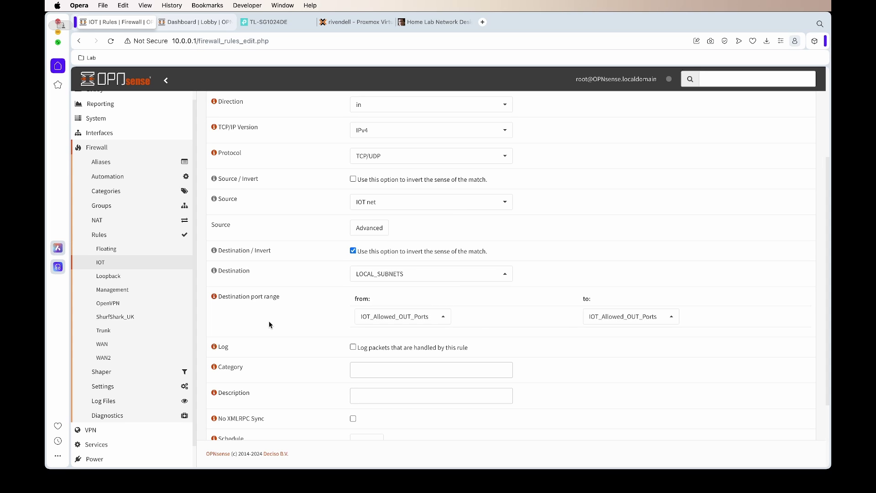
# Describe the rule as Allow IOT Ports TO WAN, route it through the SHURFSHARK_UK_VPNV4 gateway, and save it.
pyautogui.scroll(-5, 273, 326)
pyautogui.click(359, 298)
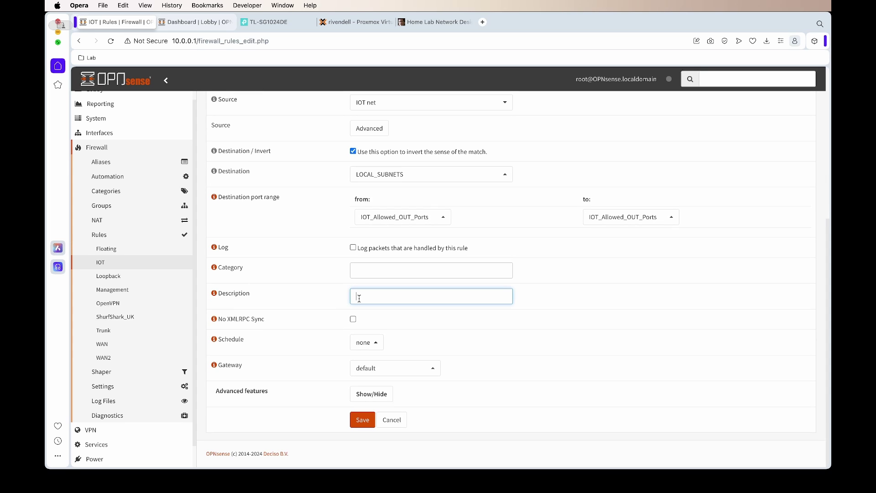
pyautogui.write('Allow IOT Ports TO WAN')
pyautogui.click(404, 372)
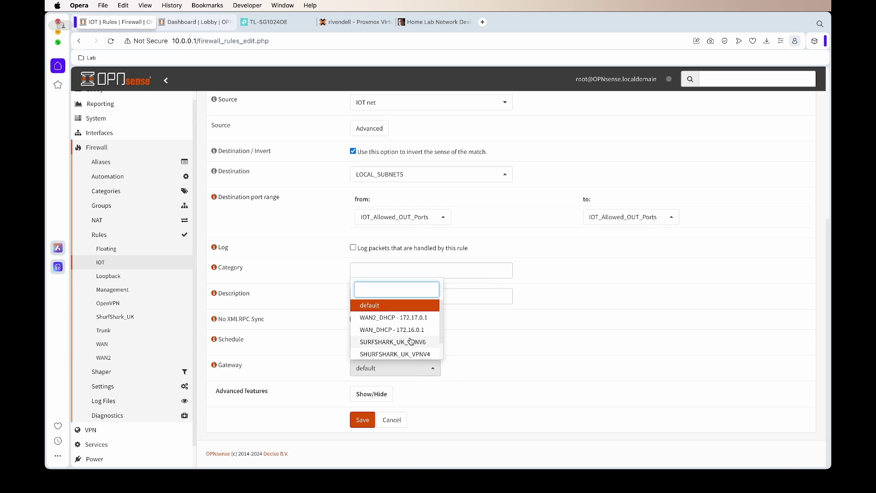
pyautogui.scroll(-1, 406, 353)
pyautogui.click(407, 351)
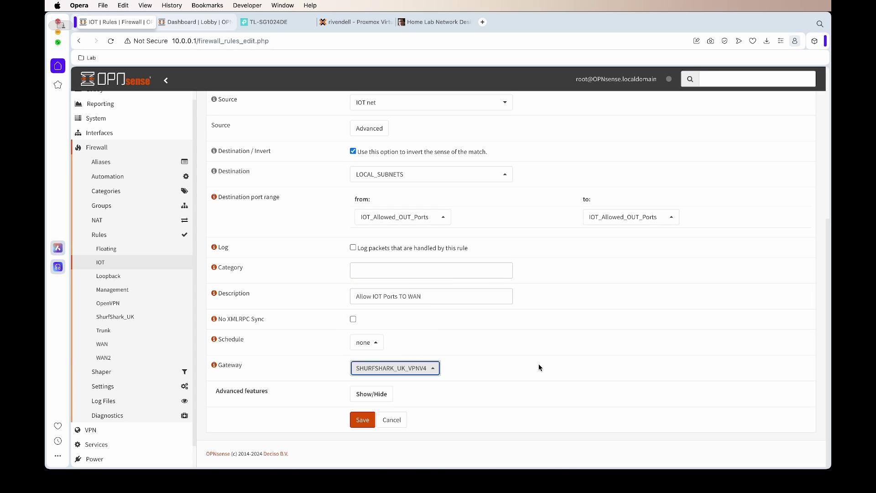
pyautogui.click(365, 418)
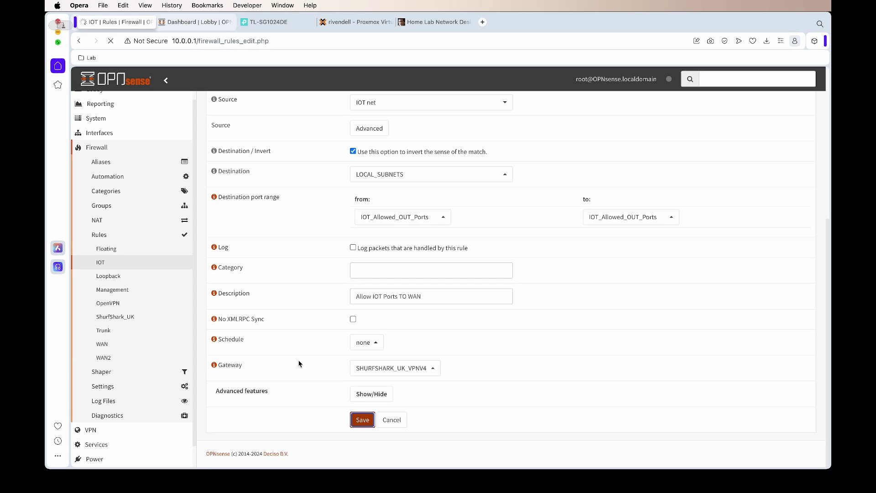
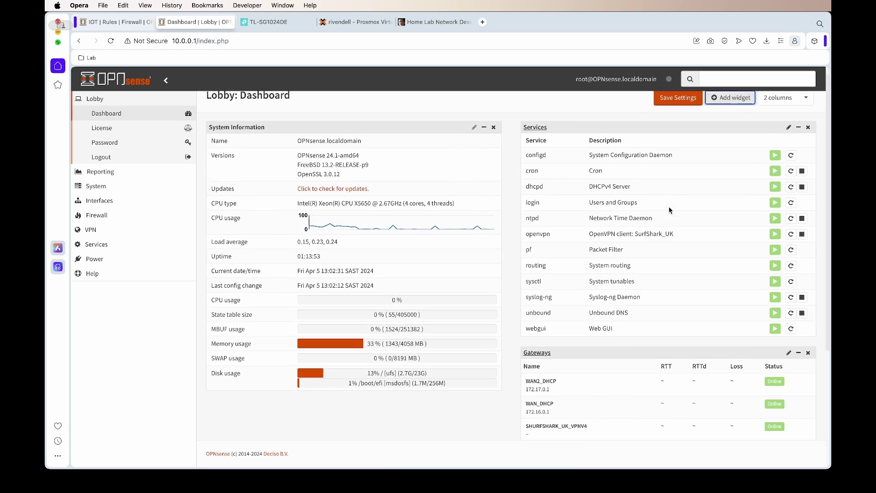
# Place the Firewall Log widget above System Information on the dashboard and save the dashboard settings.
pyautogui.moveTo(620, 408); pyautogui.dragTo(224, 137)
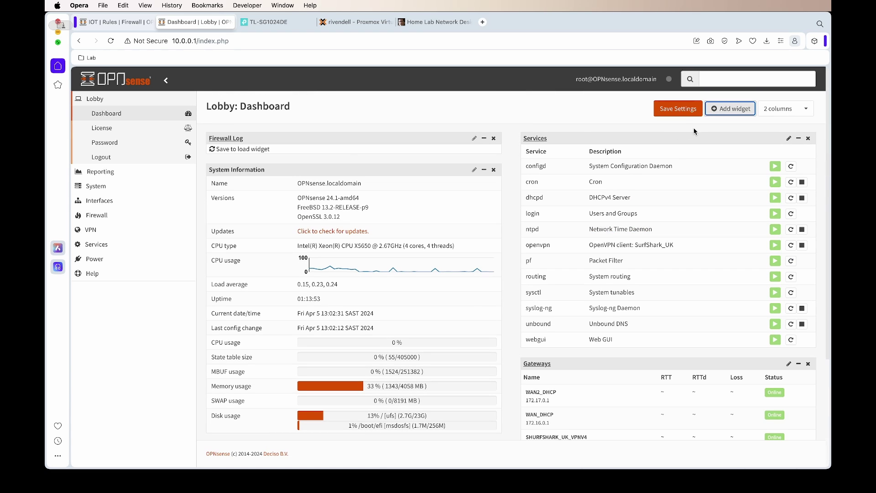
pyautogui.click(678, 108)
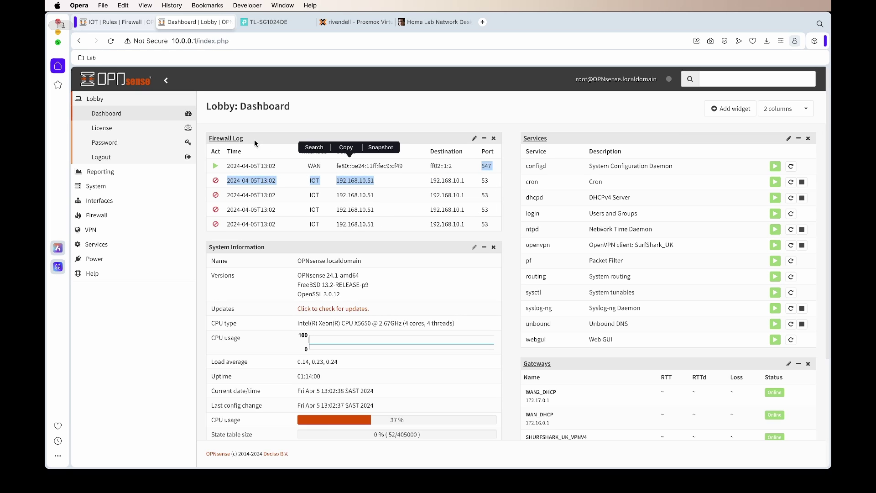
# Open the firewall log's live view and examine the destination address and port of the blocked IOT traffic.
pyautogui.click(226, 138)
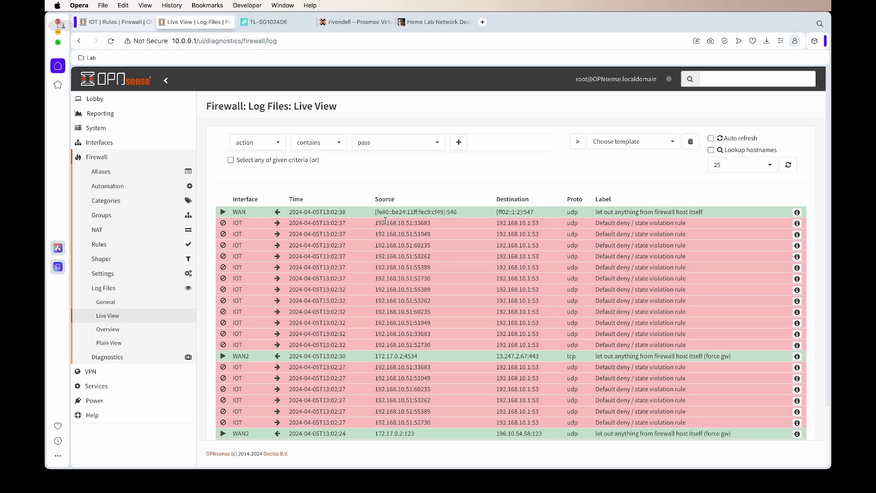
pyautogui.moveTo(539, 222); pyautogui.dragTo(497, 223)
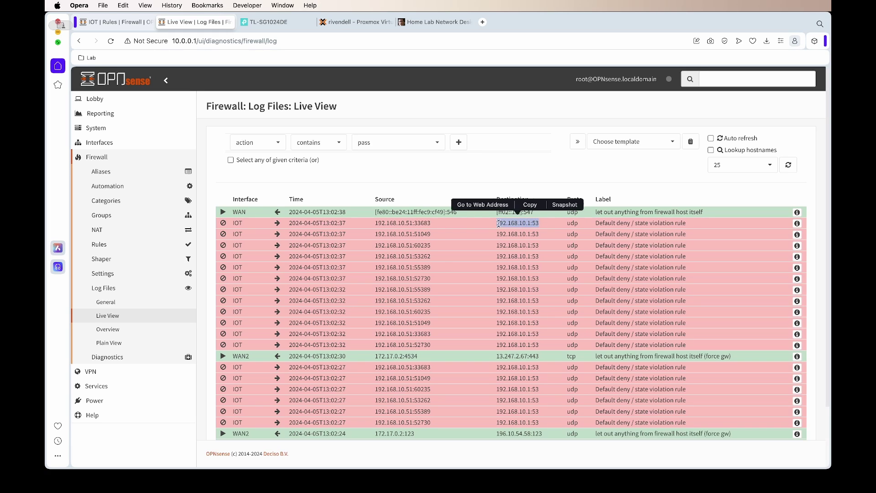
pyautogui.click(537, 223)
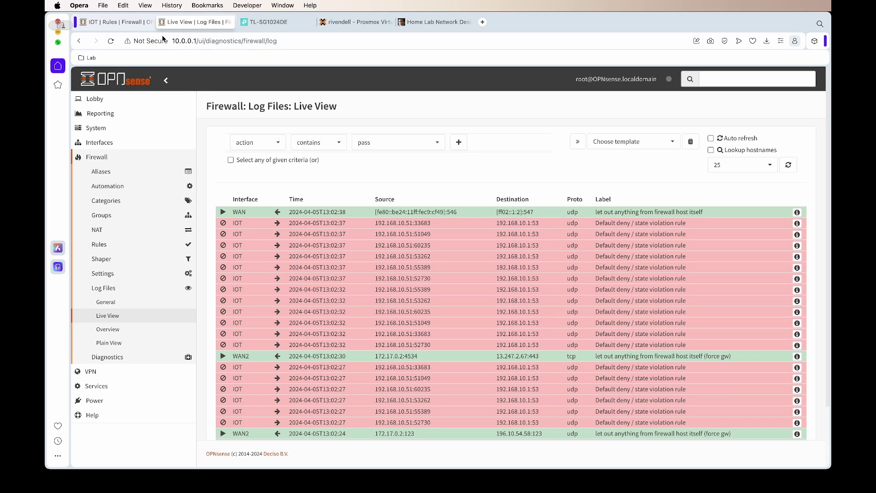
# Begin a new pass rule on the IOT interface with protocol UDP, checking the protocol against the firewall log.
pyautogui.click(114, 22)
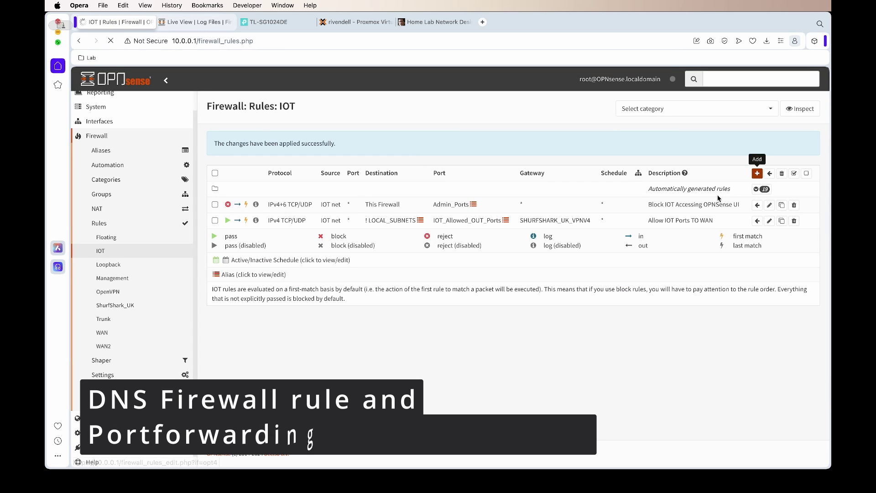
pyautogui.click(756, 173)
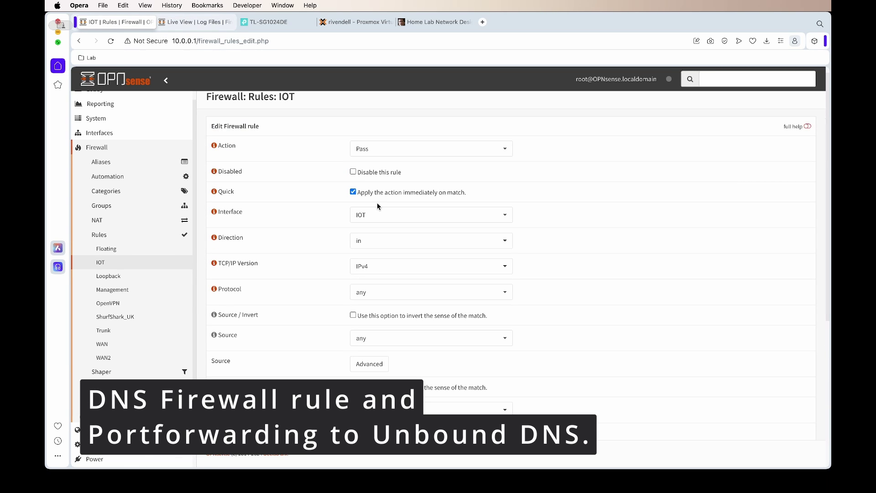
pyautogui.scroll(-2, 300, 207)
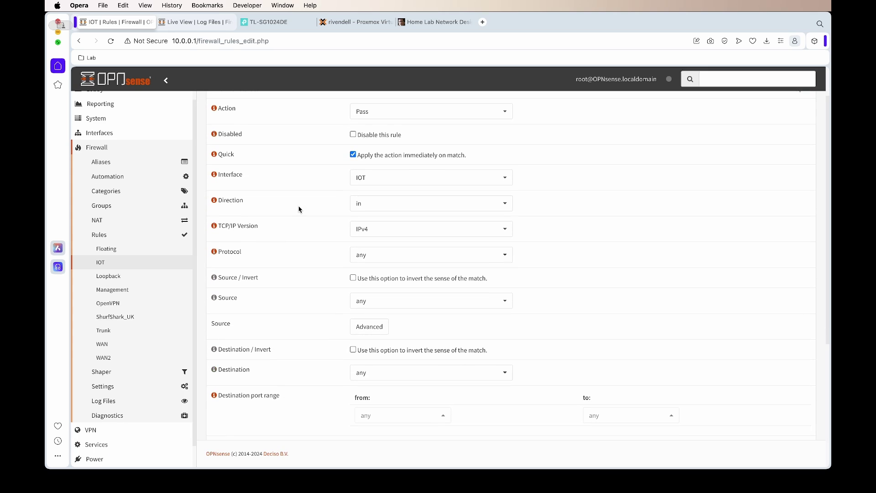
pyautogui.scroll(-3, 287, 223)
pyautogui.click(416, 211)
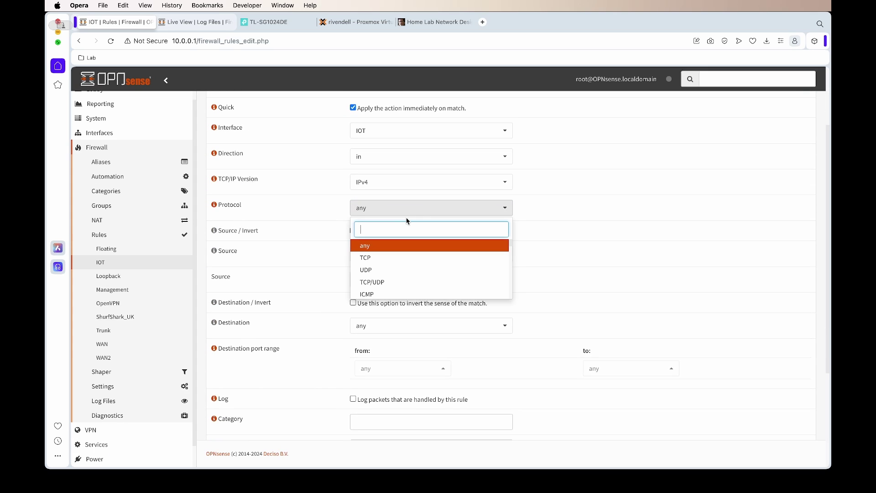
pyautogui.click(389, 269)
pyautogui.click(179, 22)
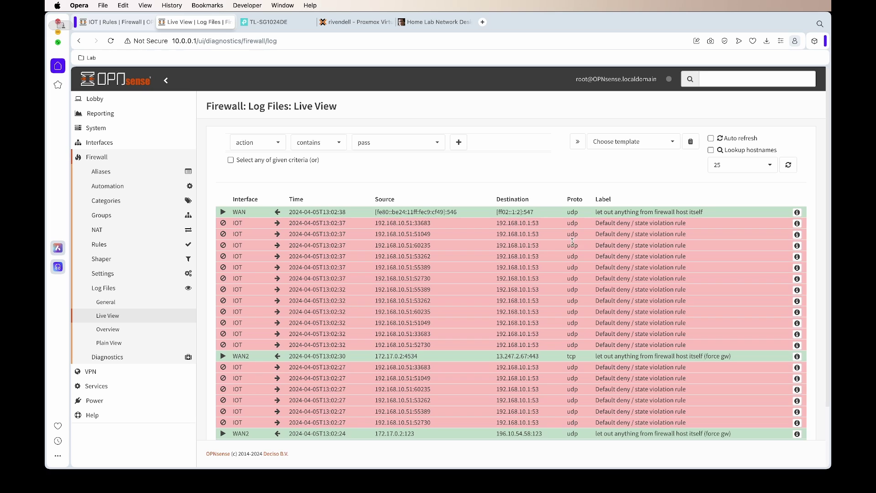
pyautogui.click(114, 21)
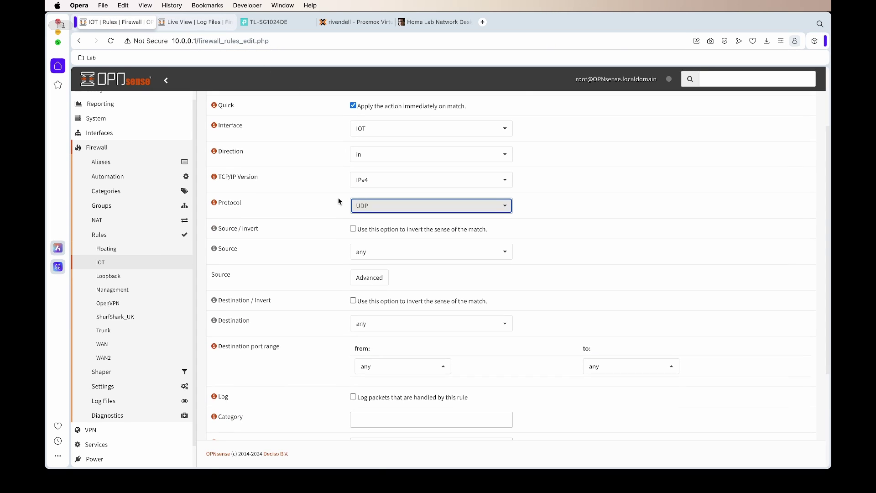
# Set the UDP rule's source to IOT net.
pyautogui.scroll(-1, 316, 227)
pyautogui.click(407, 228)
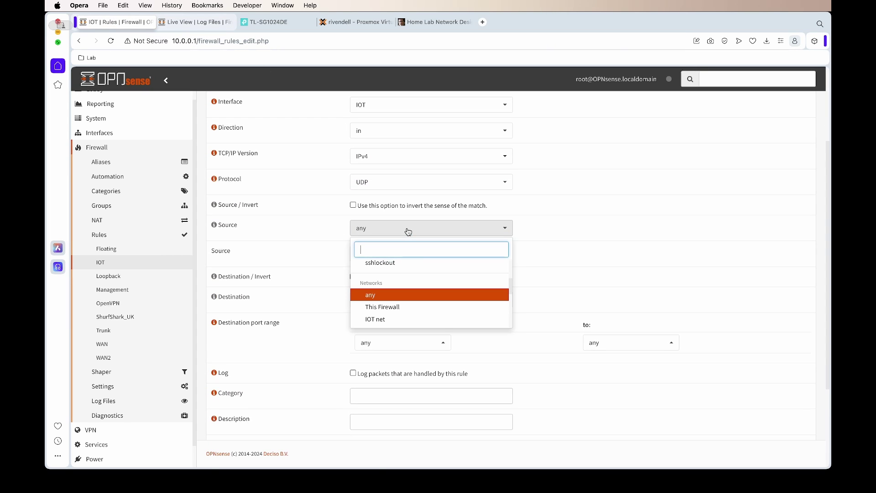
pyautogui.click(393, 318)
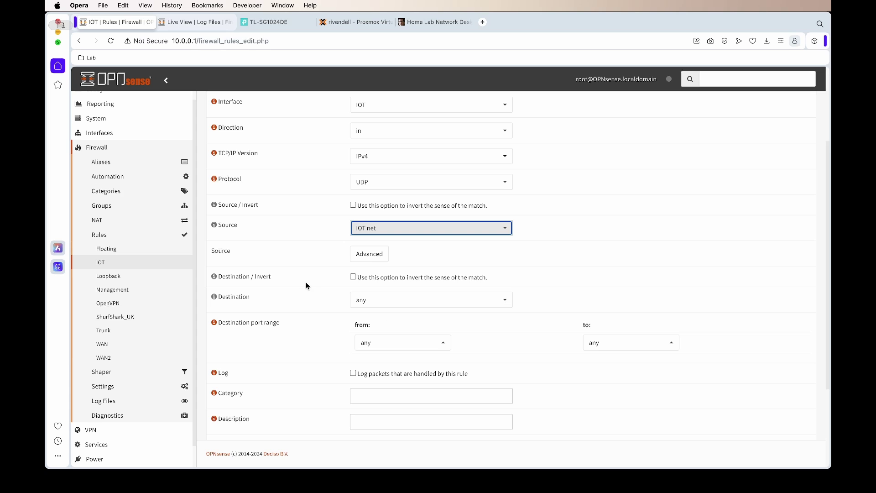
# Set the UDP rule's destination to This Firewall with DNS as the destination port range.
pyautogui.scroll(-1, 359, 293)
pyautogui.click(404, 282)
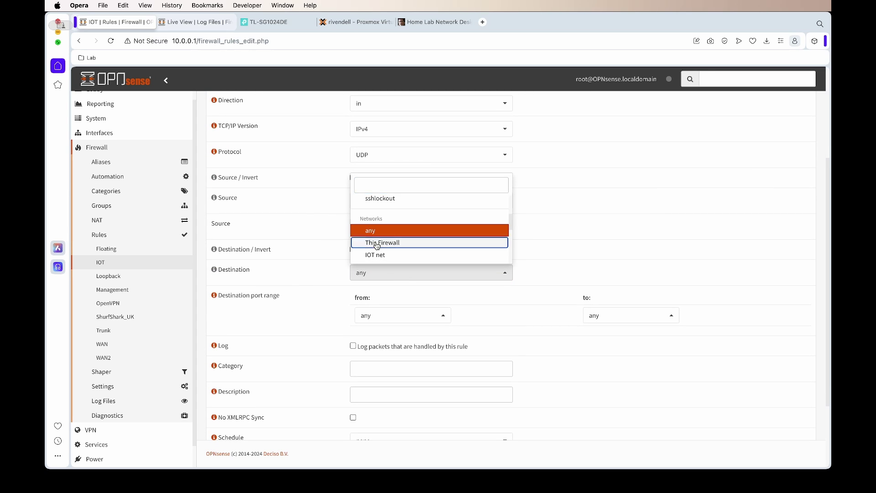
pyautogui.click(379, 243)
pyautogui.click(445, 320)
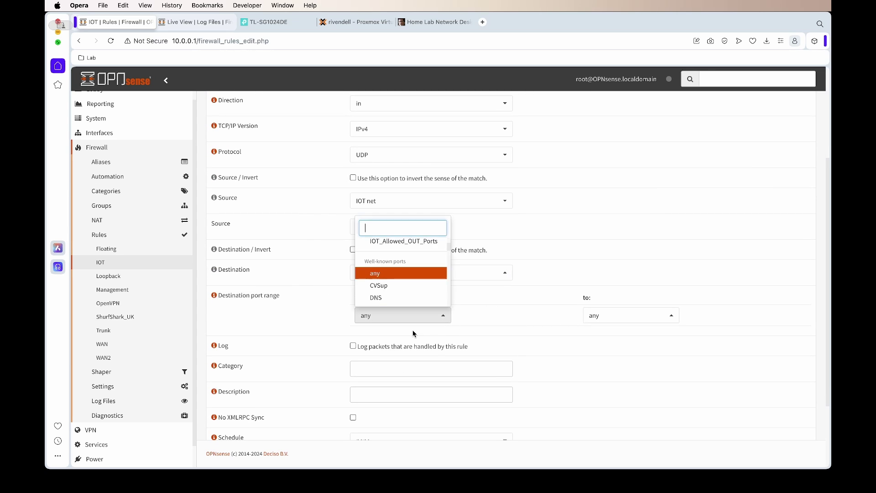
pyautogui.click(393, 300)
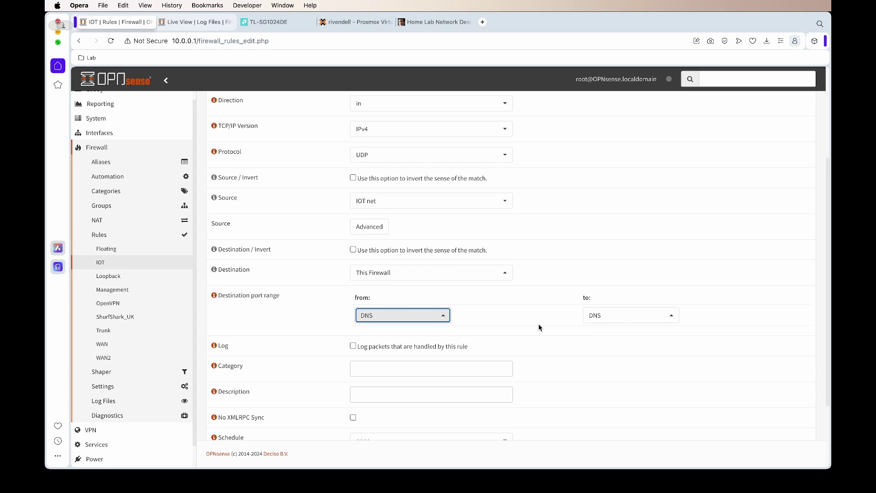
# Describe the UDP rule as "Allow IOT Local Unbound DNS" and save it.
pyautogui.scroll(-4, 539, 322)
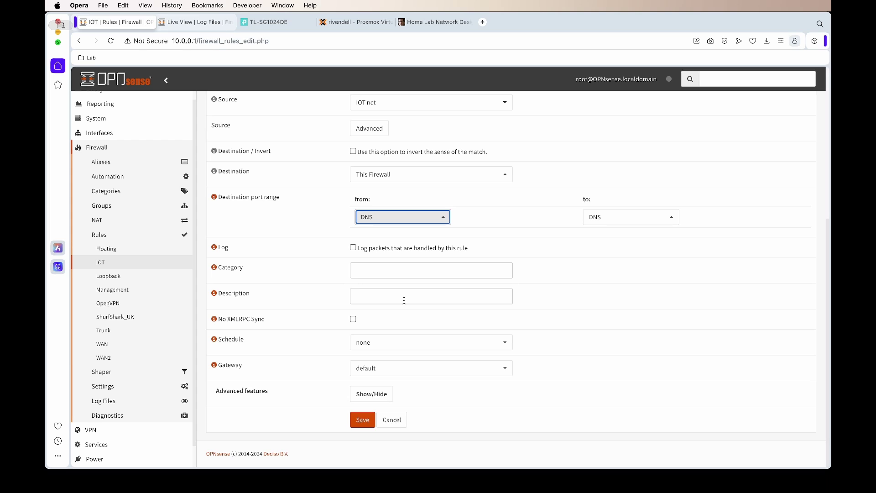
pyautogui.click(403, 300)
pyautogui.write('Allow IOT Local Unbound DNS')
pyautogui.click(362, 419)
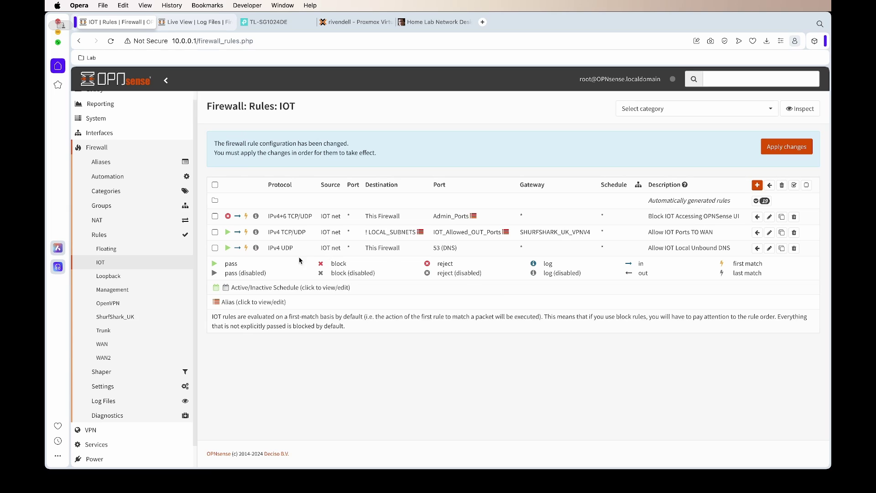
# Move the "Allow IOT Local Unbound DNS" rule above the "Block IOT Accessing OPNSense UI" rule and apply the changes.
pyautogui.click(215, 249)
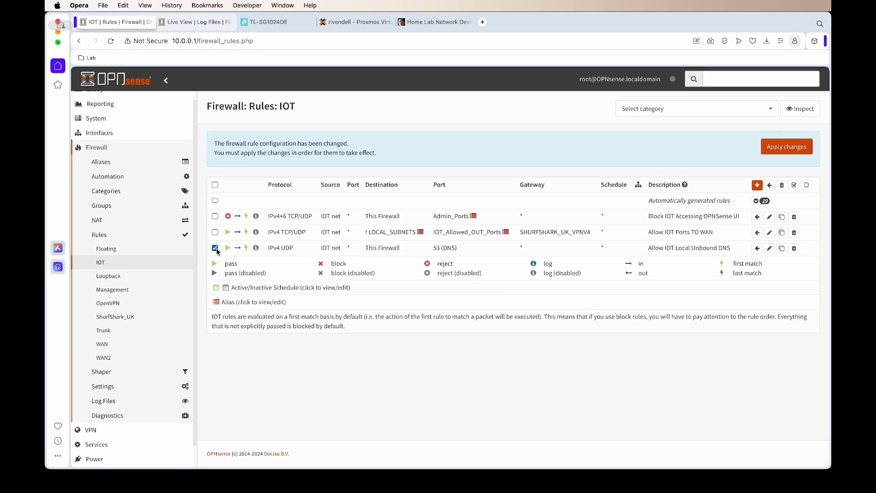
pyautogui.click(757, 219)
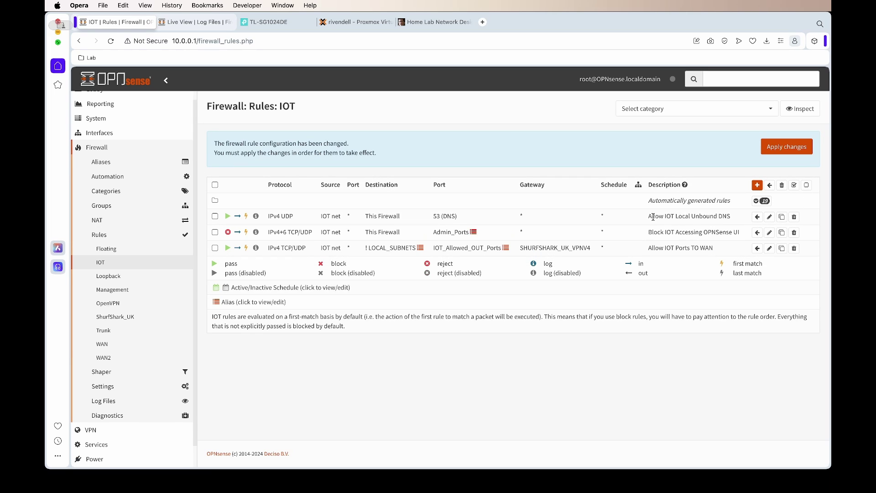
pyautogui.click(792, 146)
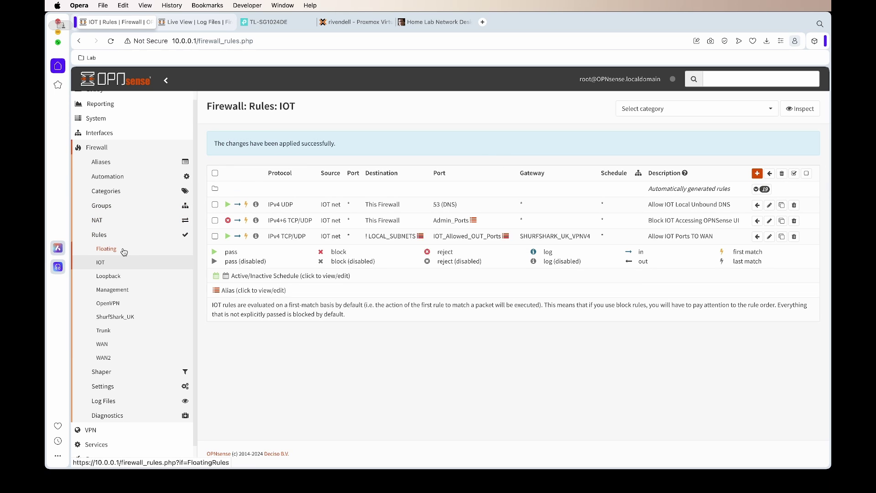
# Edit the "Redirect non-local DNS to Local" NAT port forward and add IOT to its interfaces alongside Management.
pyautogui.click(109, 221)
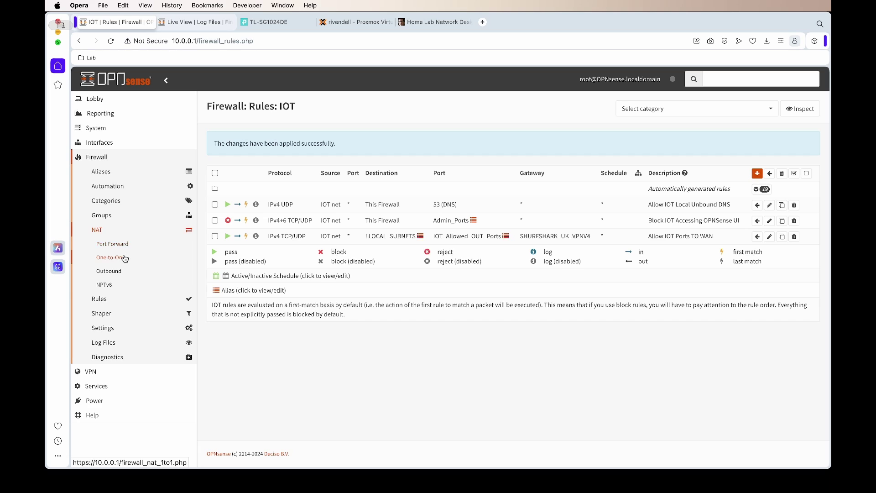
pyautogui.click(125, 249)
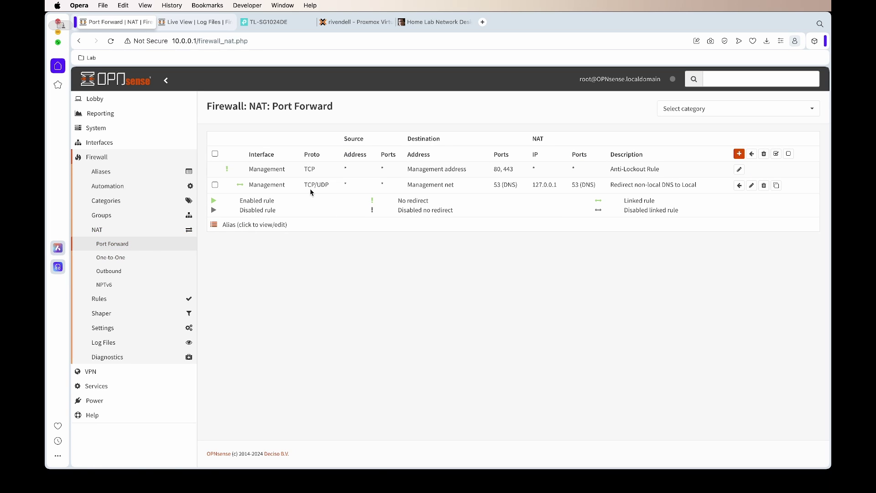
pyautogui.click(749, 186)
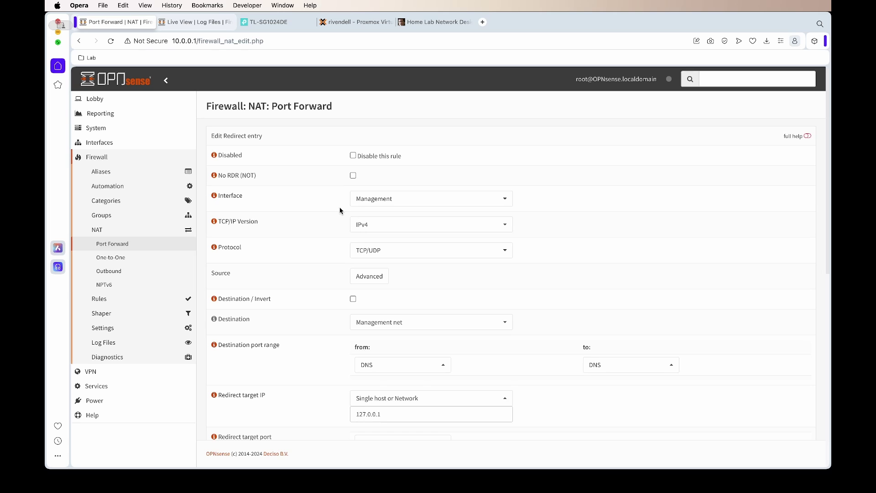
pyautogui.click(370, 201)
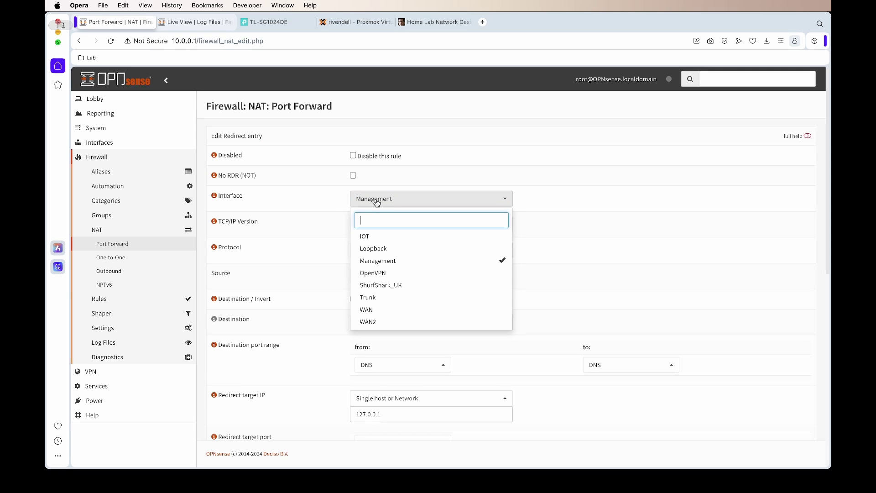
pyautogui.click(365, 236)
pyautogui.click(507, 202)
# Set the DNS redirect's destination to inverted LOCAL_SUBNETS, then save the entry and apply the NAT changes.
pyautogui.scroll(-2, 262, 221)
pyautogui.scroll(-5, 570, 301)
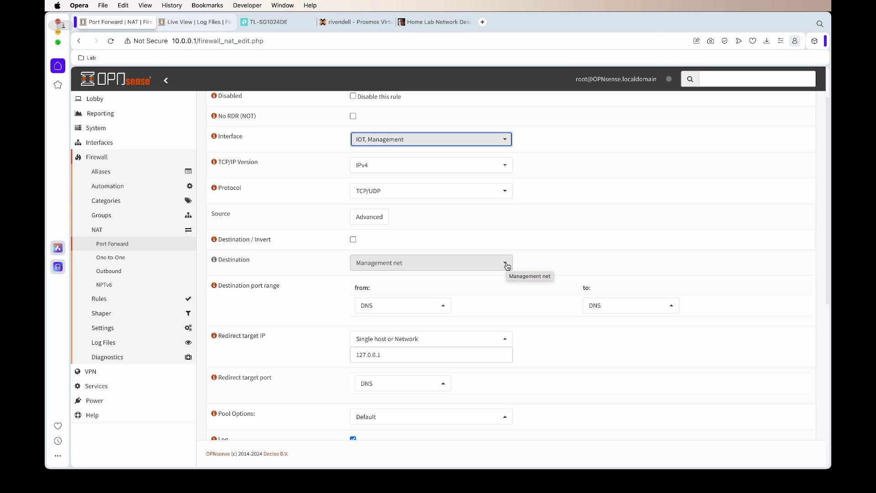
pyautogui.click(353, 239)
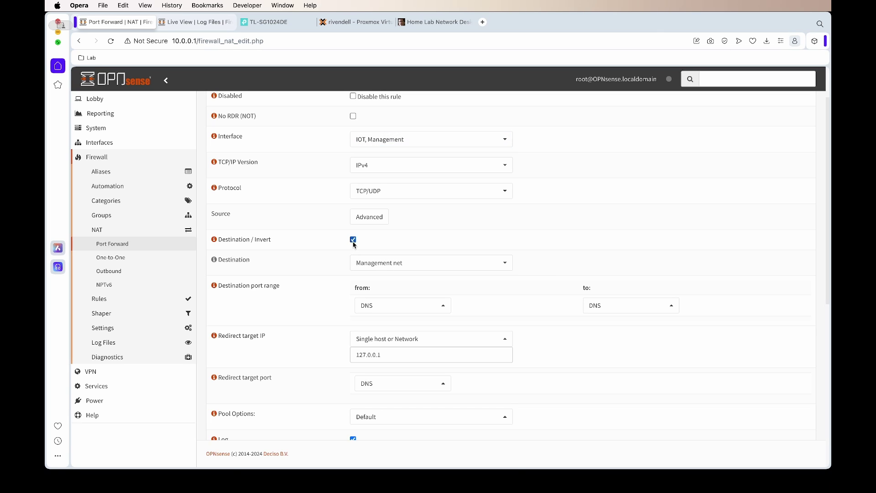
pyautogui.click(365, 263)
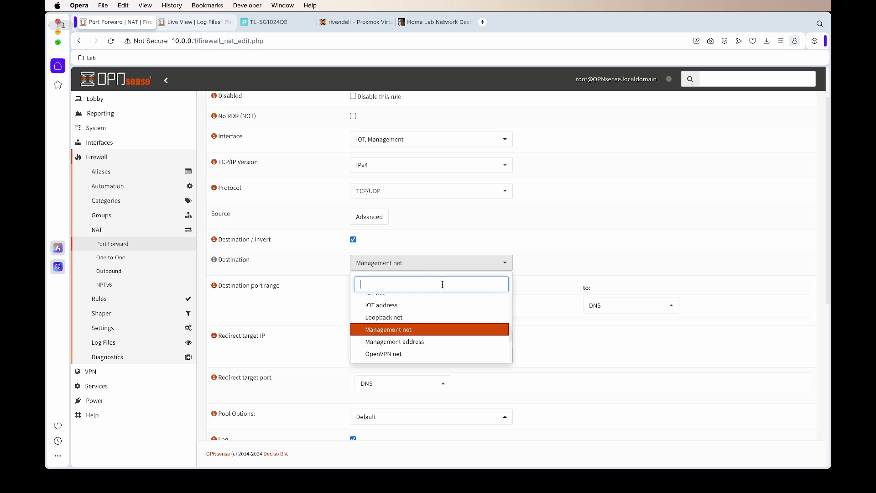
pyautogui.write('lo')
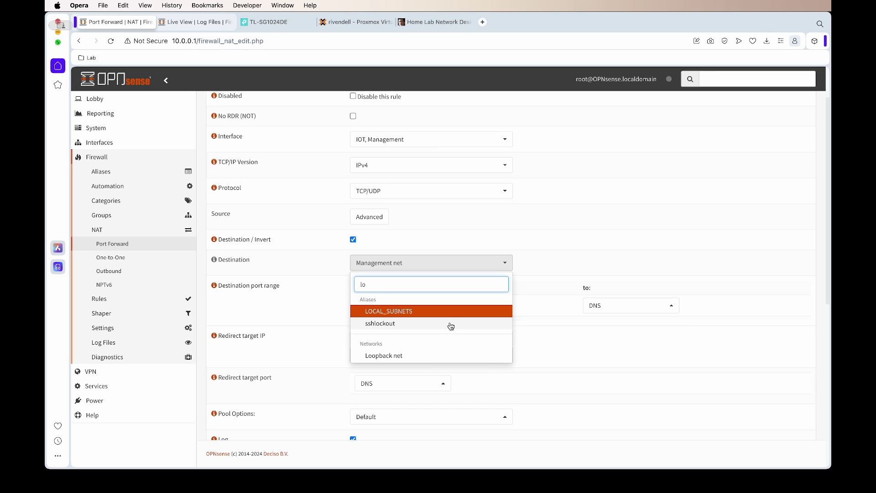
pyautogui.click(401, 310)
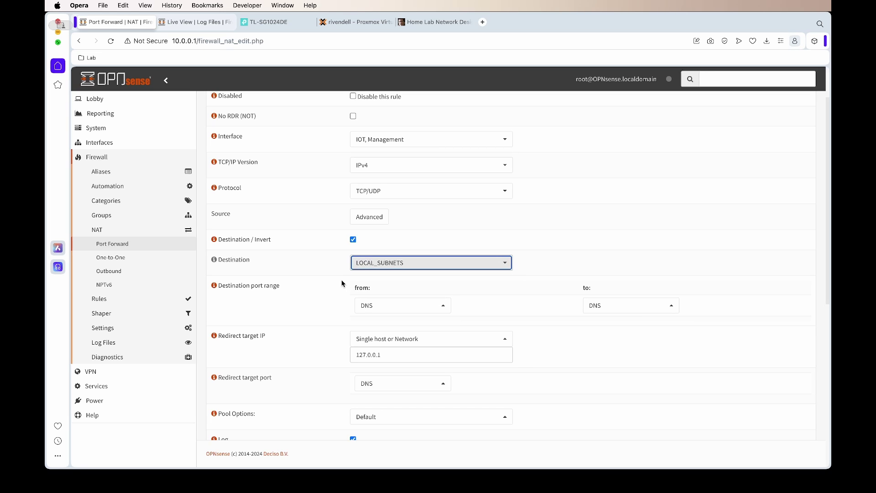
pyautogui.scroll(-7, 347, 283)
pyautogui.click(362, 419)
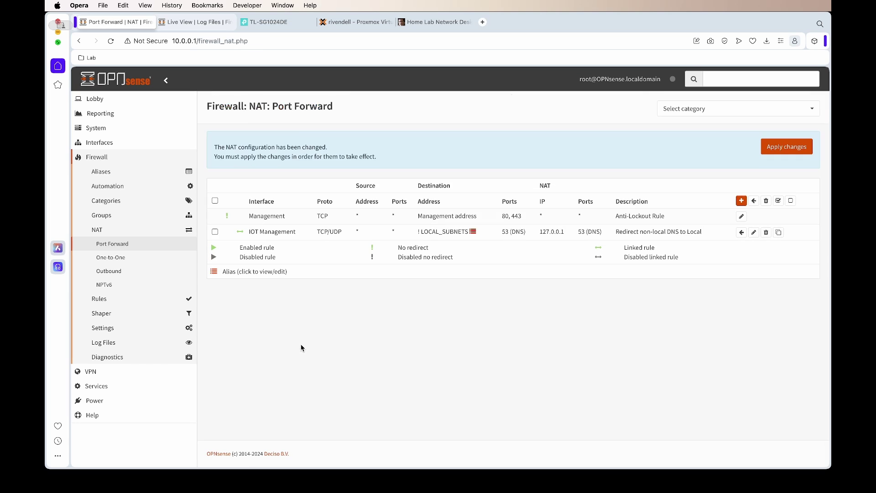
pyautogui.click(786, 150)
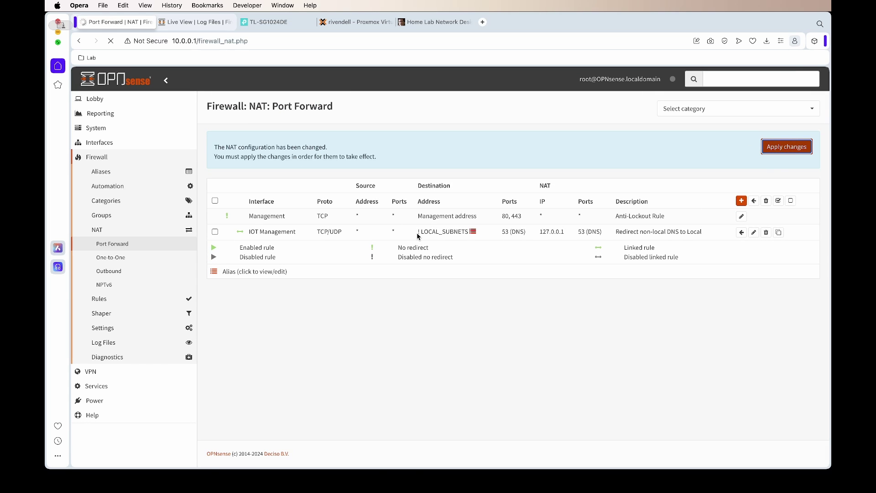
# Open the IOT firewall rules and examine the floating DNS redirect rule and the interfaces it covers.
pyautogui.click(108, 299)
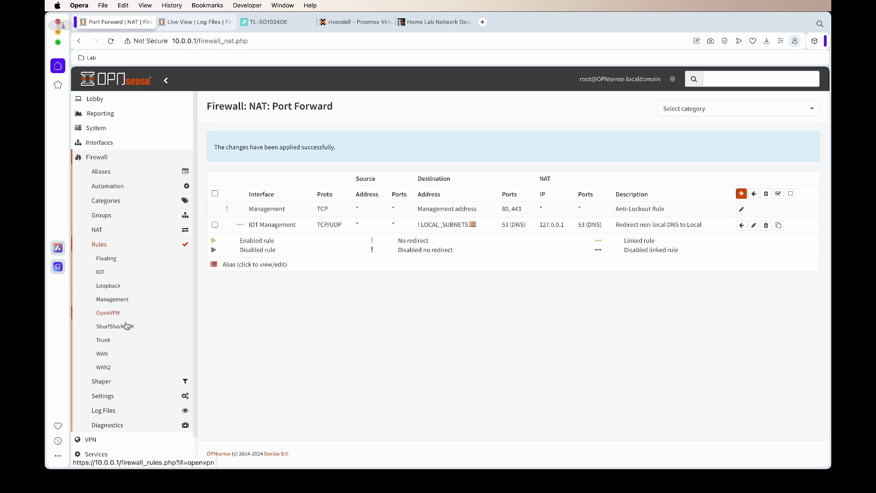
pyautogui.click(101, 272)
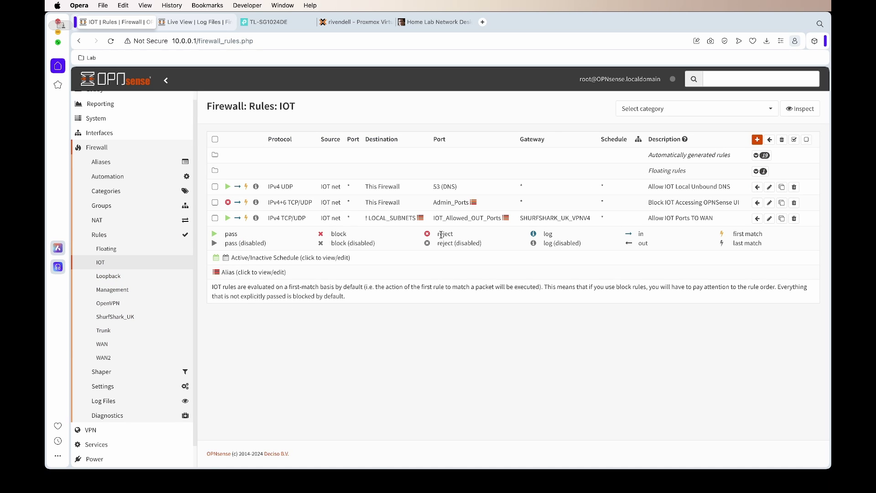
pyautogui.click(753, 172)
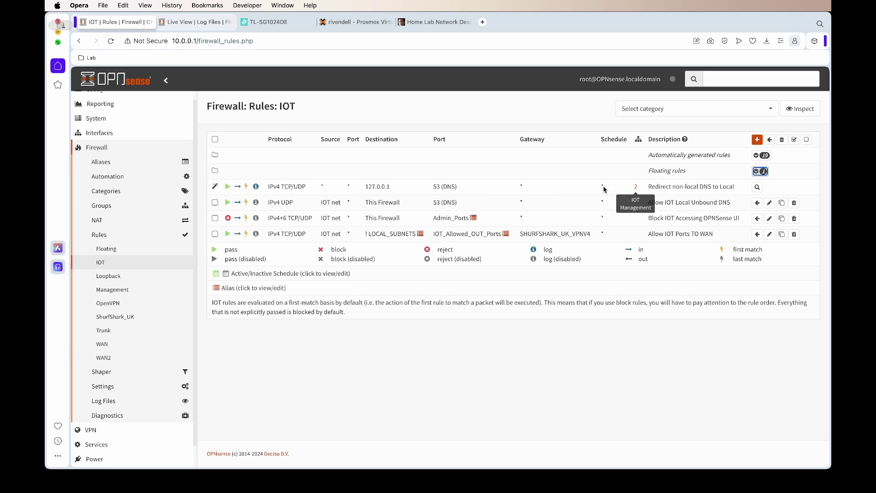
pyautogui.click(757, 175)
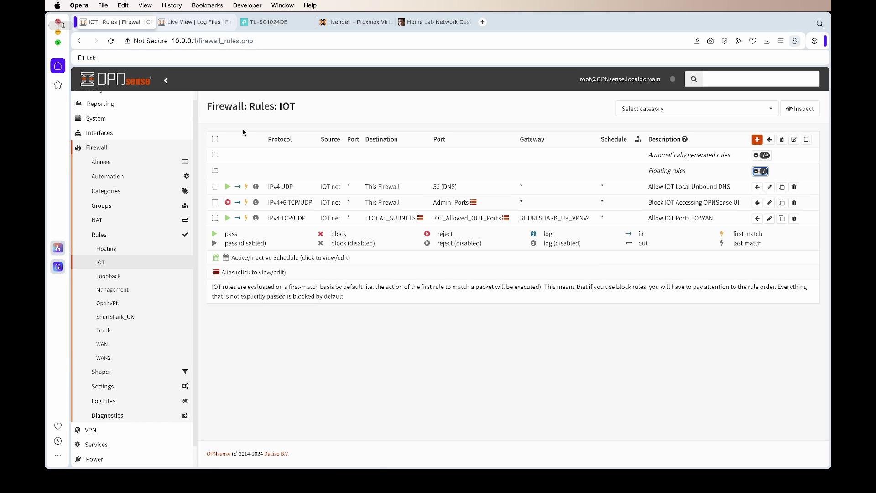
# Turn on auto refresh in the firewall log's live view.
pyautogui.click(200, 23)
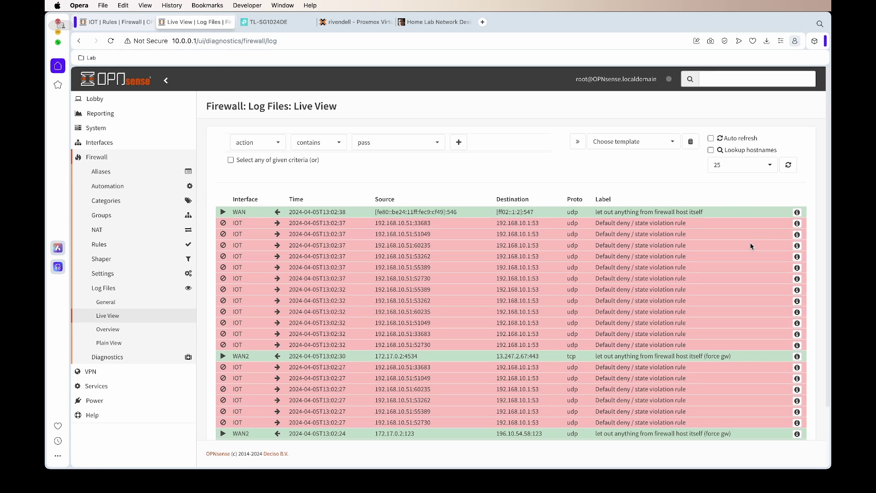
pyautogui.click(710, 138)
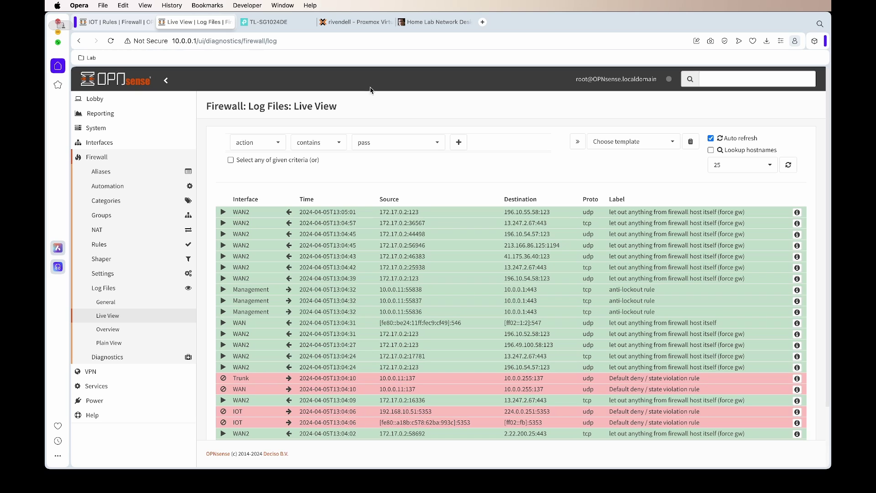
# Switch to the Proxmox console of the Ubuntu VM and log in by entering the account password.
pyautogui.click(358, 25)
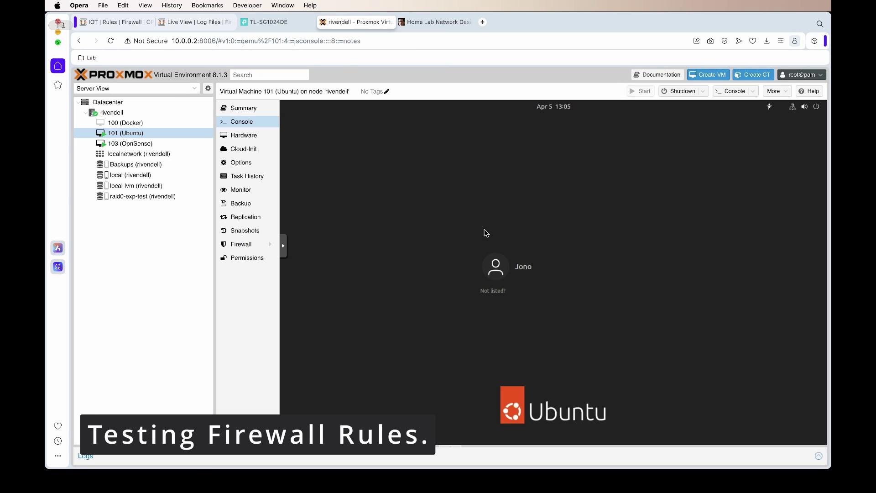
pyautogui.click(532, 277)
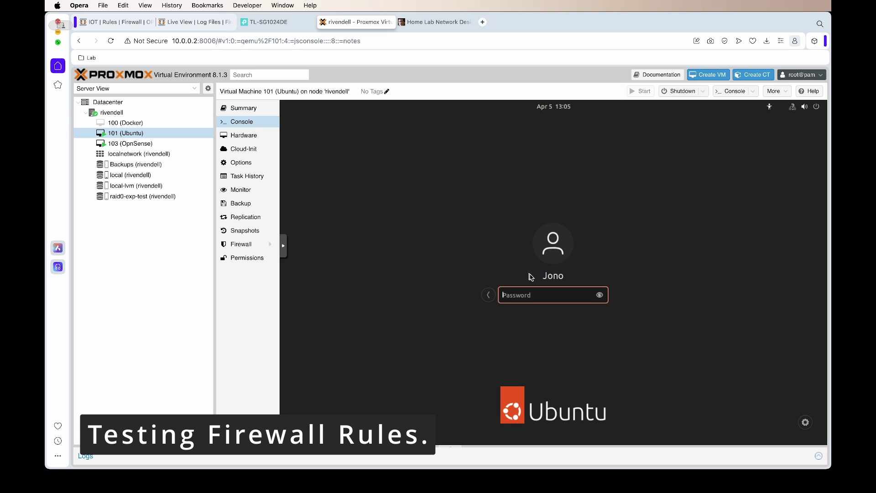
pyautogui.write('*******')
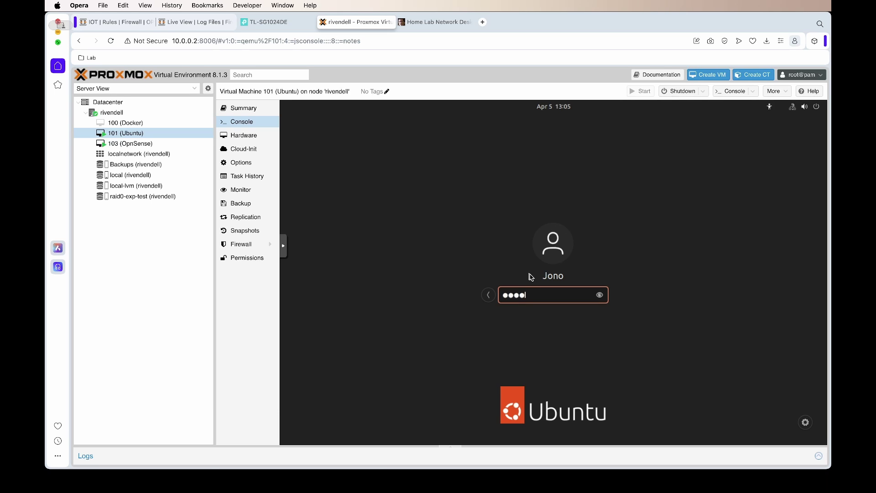
pyautogui.press('Return')
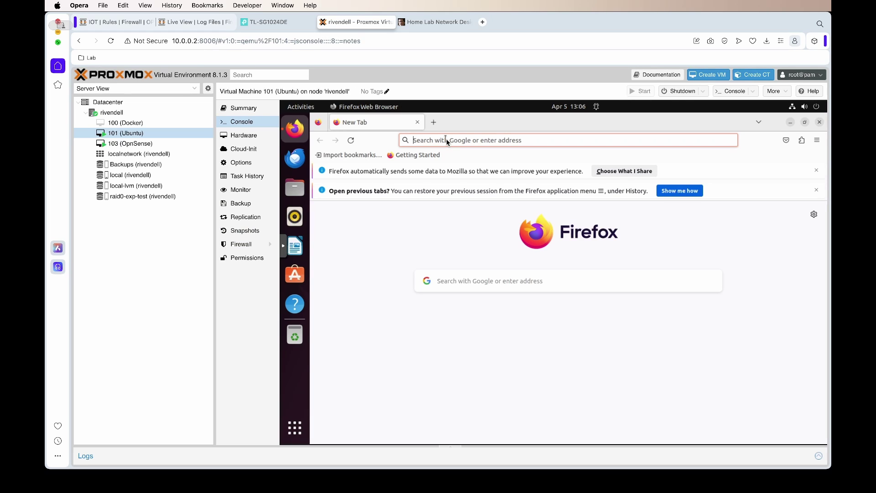
# Search DuckDuckGo for "yay" in the Ubuntu VM's Firefox and check the traffic in the firewall log's live view.
pyautogui.write('duck')
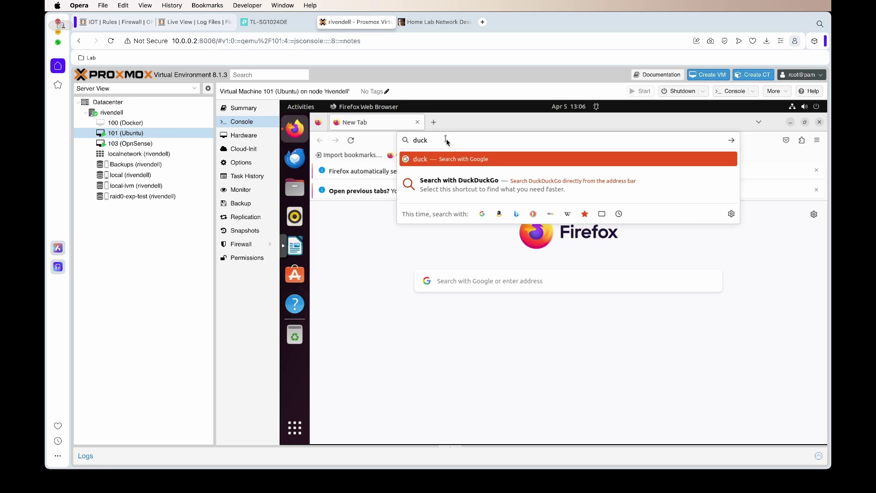
pyautogui.click(461, 184)
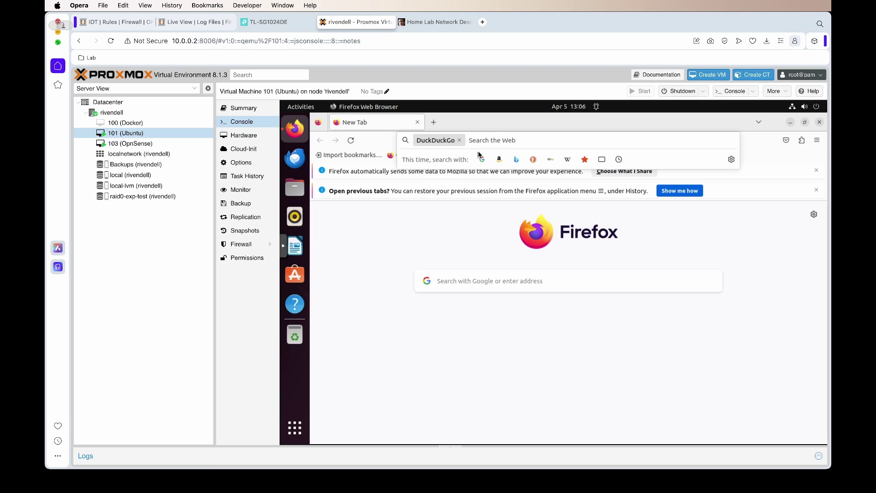
pyautogui.write('yay')
pyautogui.press('Return')
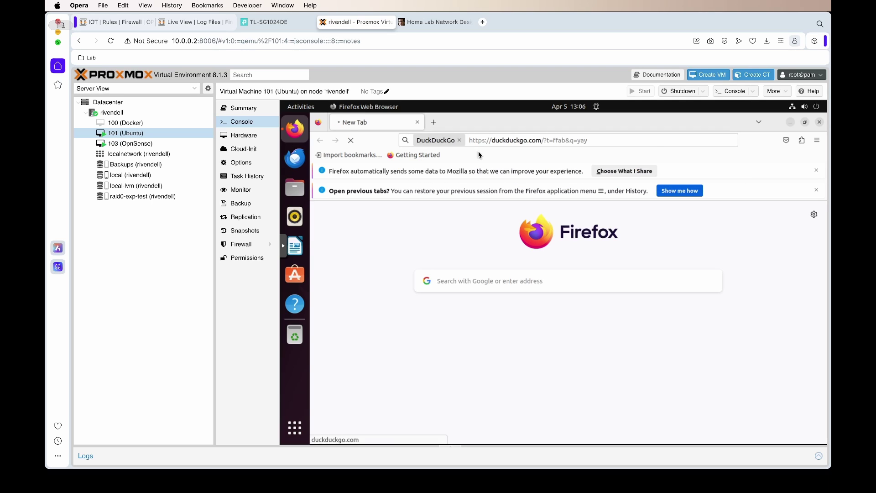
pyautogui.click(169, 23)
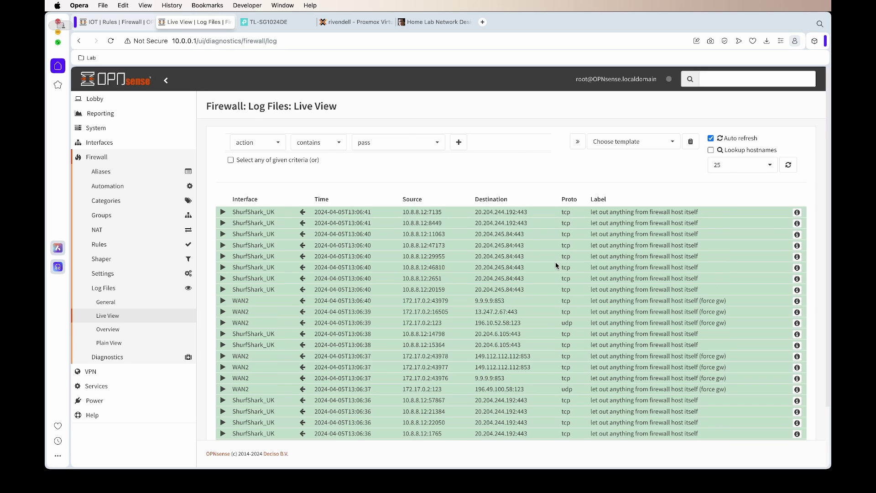
# Return to the Ubuntu VM, search DuckDuckGo for "speed test" and open the Speedtest by Ookla site.
pyautogui.hotkey('ctrl', 'Tab')
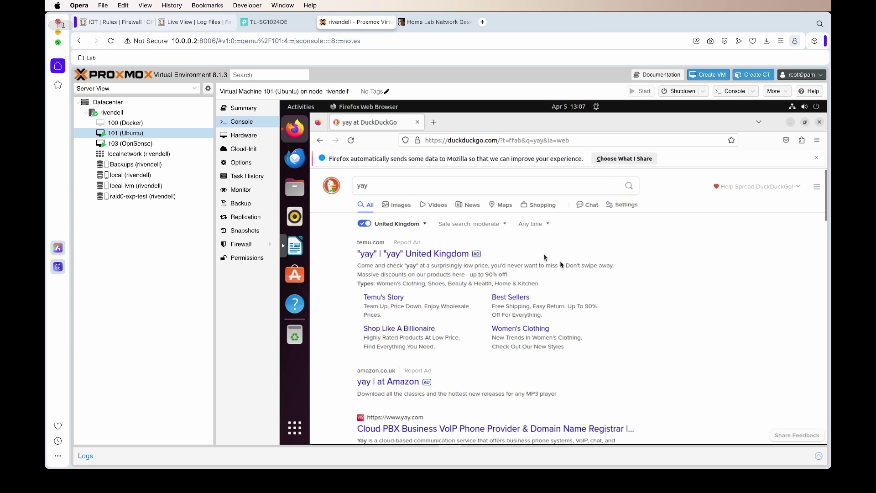
pyautogui.doubleClick(458, 141)
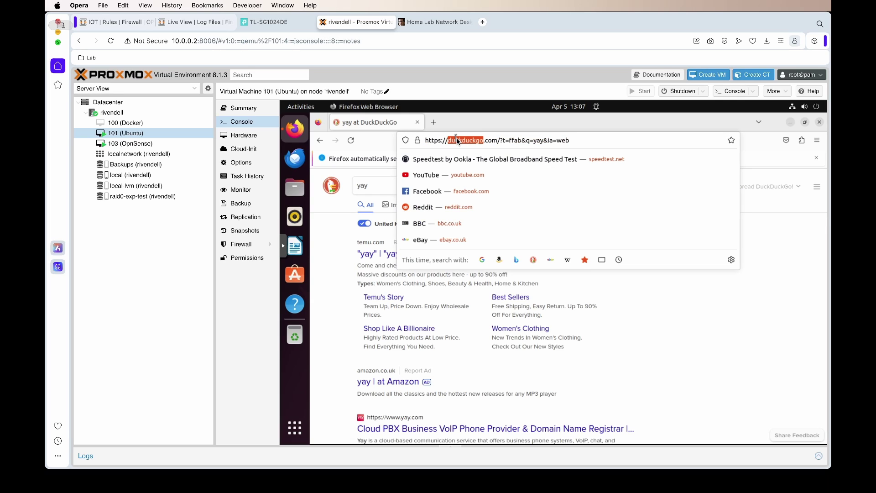
pyautogui.doubleClick(375, 189)
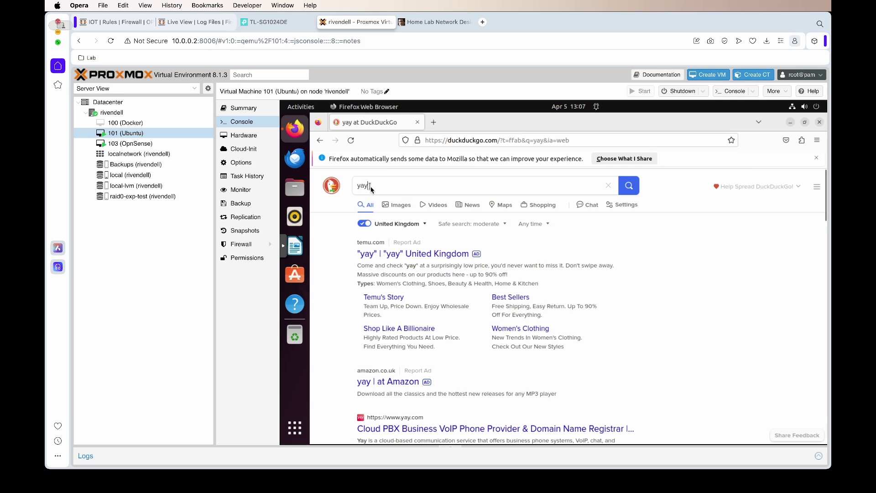
pyautogui.write('speed test')
pyautogui.press('Return')
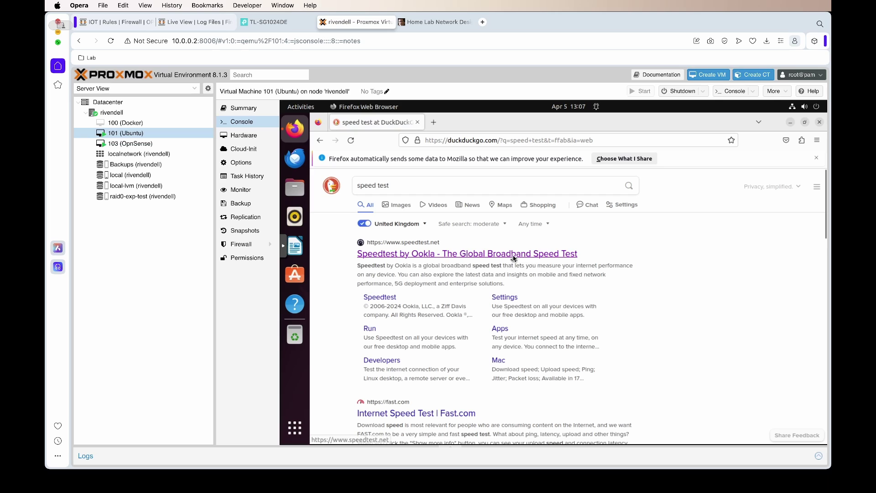
pyautogui.click(514, 258)
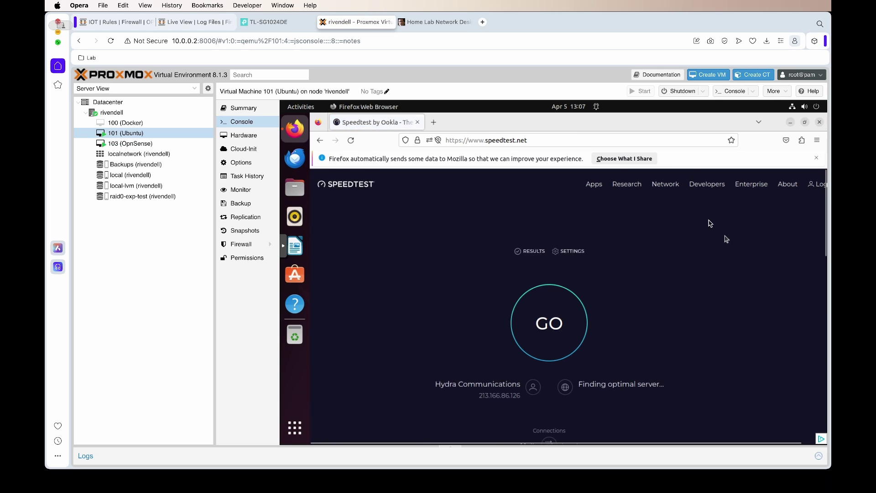
# Dismiss Firefox's data-sharing notice in the Ubuntu VM and start a test on the Speedtest site.
pyautogui.scroll(-3, 494, 363)
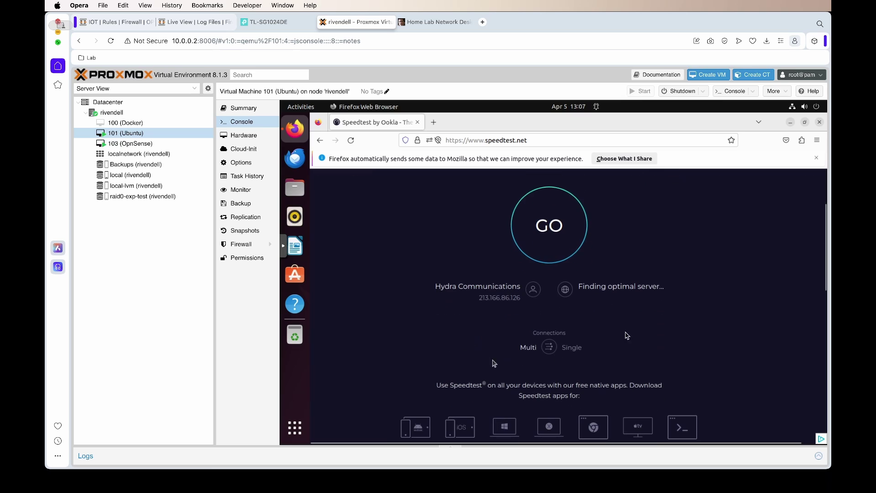
pyautogui.scroll(3, 652, 334)
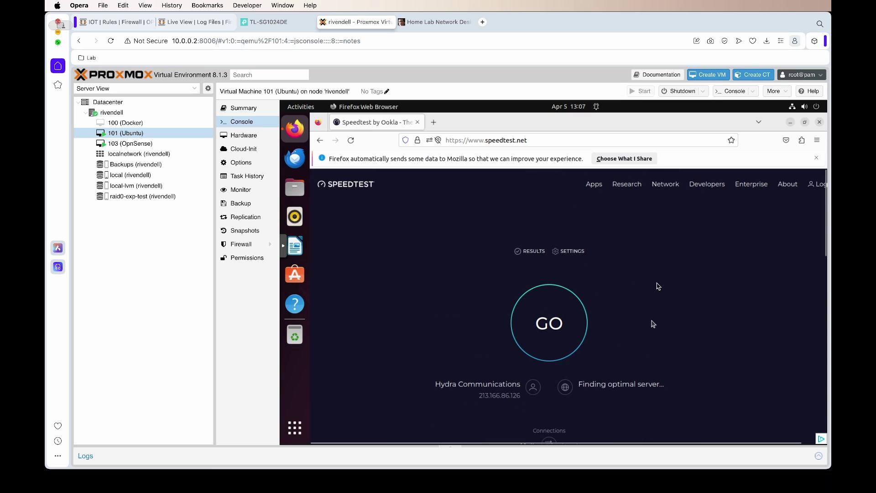
pyautogui.click(817, 158)
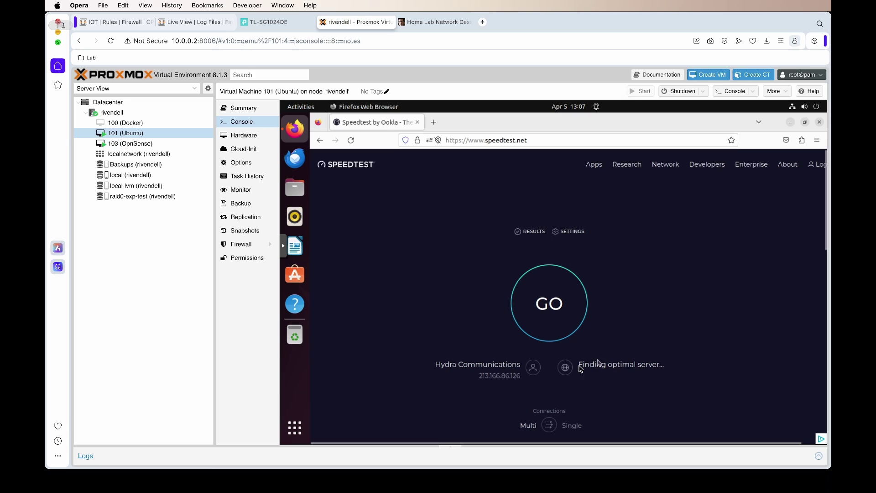
pyautogui.click(564, 321)
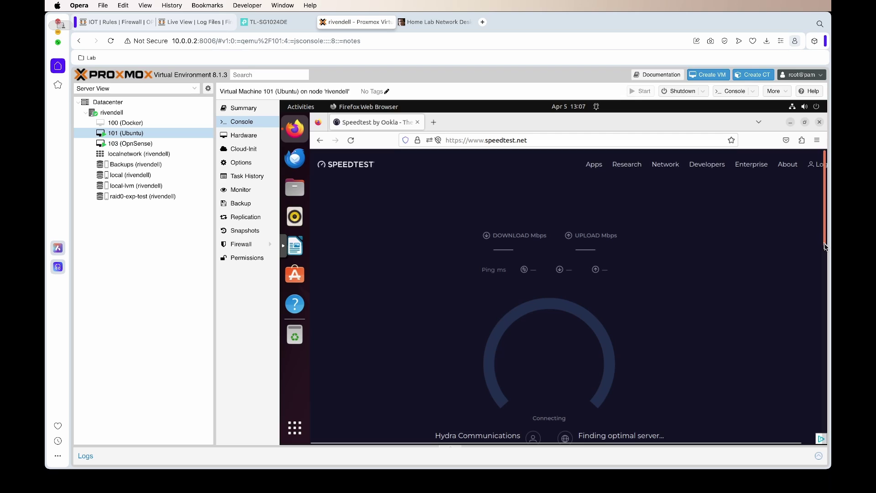
pyautogui.scroll(-1, 753, 289)
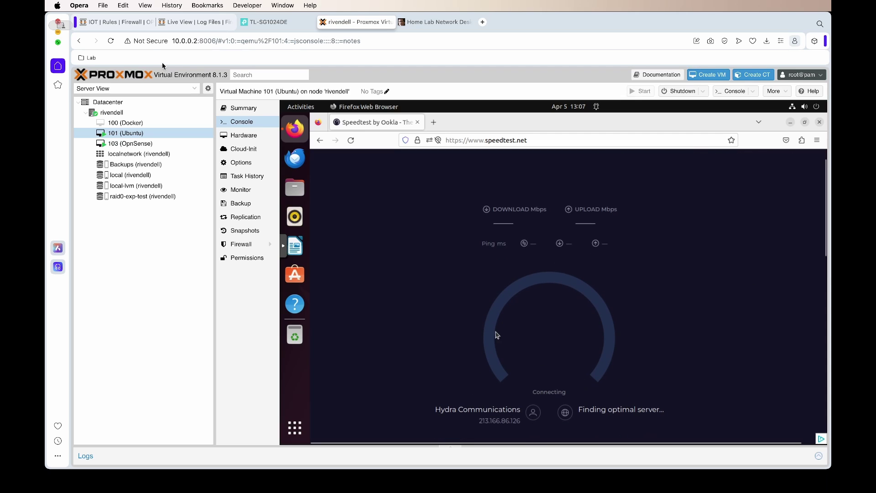
# Pause auto refresh in the firewall log's live view and check the destination ports of the IOT traffic from the speed test.
pyautogui.click(195, 21)
pyautogui.click(710, 138)
pyautogui.click(711, 138)
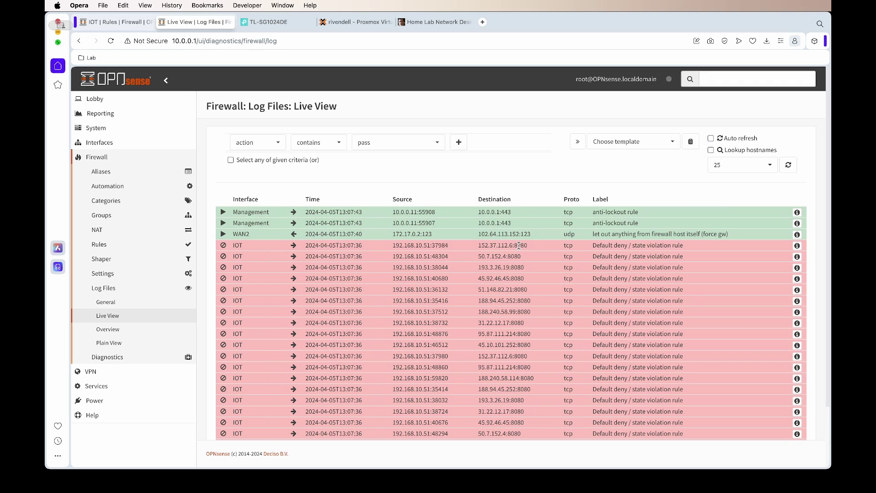
pyautogui.doubleClick(521, 278)
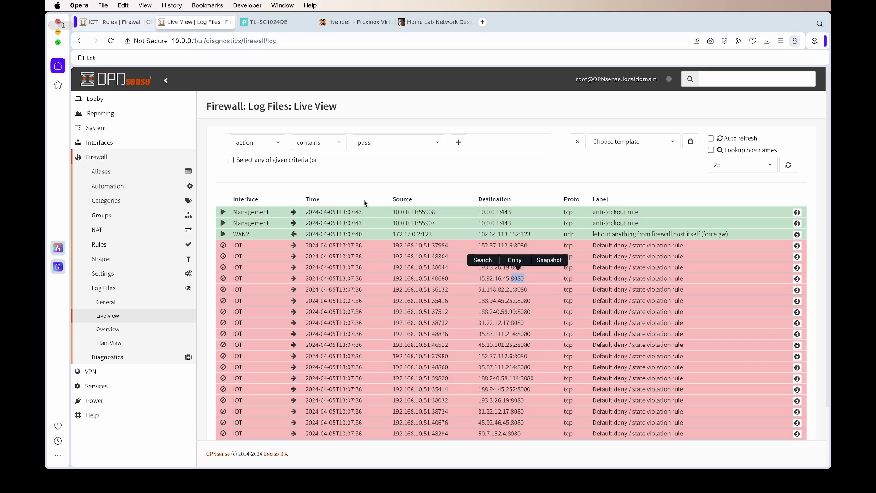
pyautogui.click(337, 23)
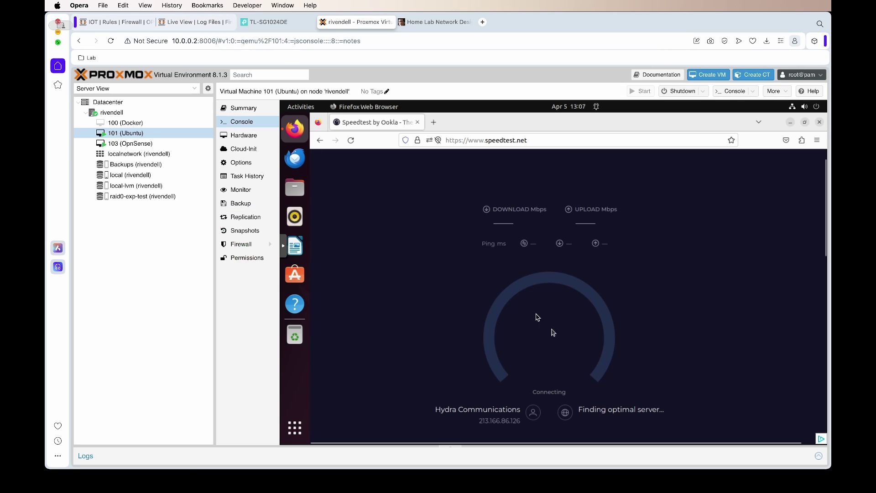
# Add port 8080 to the IOT_Allowed_OUT_Ports alias used by the IOT rules, save it and apply the alias changes.
pyautogui.click(94, 22)
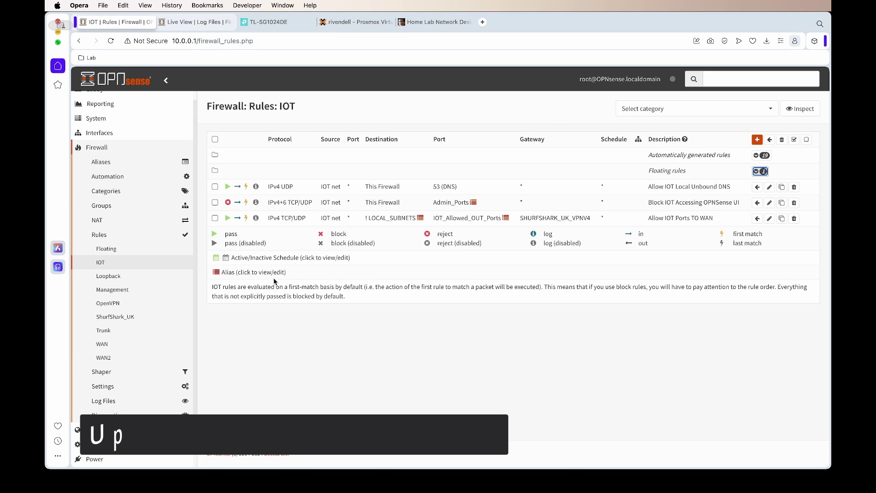
pyautogui.click(505, 222)
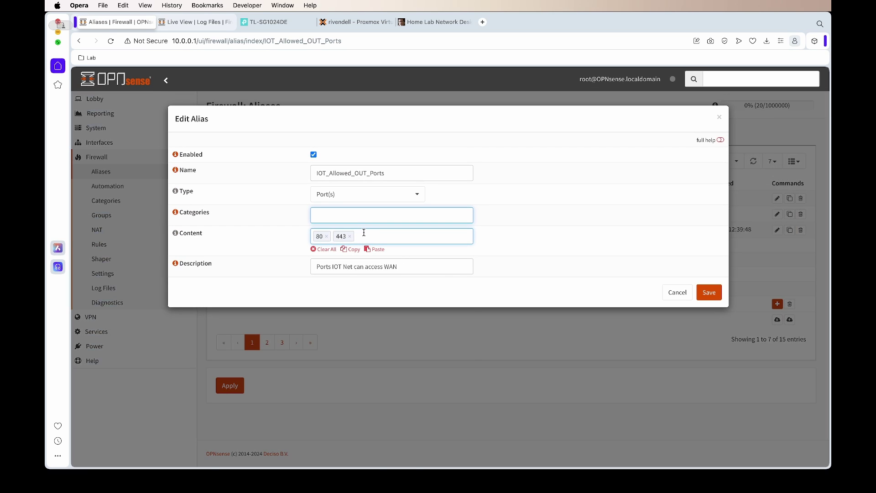
pyautogui.click(364, 236)
pyautogui.write('8080')
pyautogui.click(423, 220)
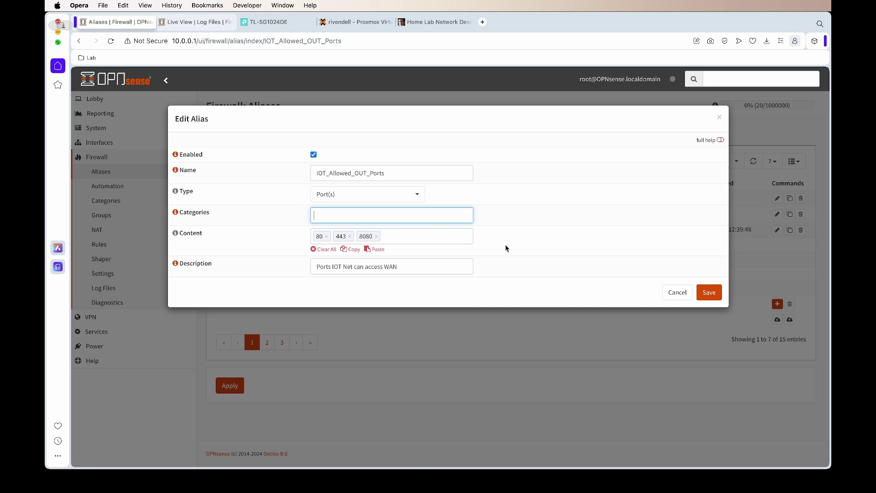
pyautogui.click(709, 293)
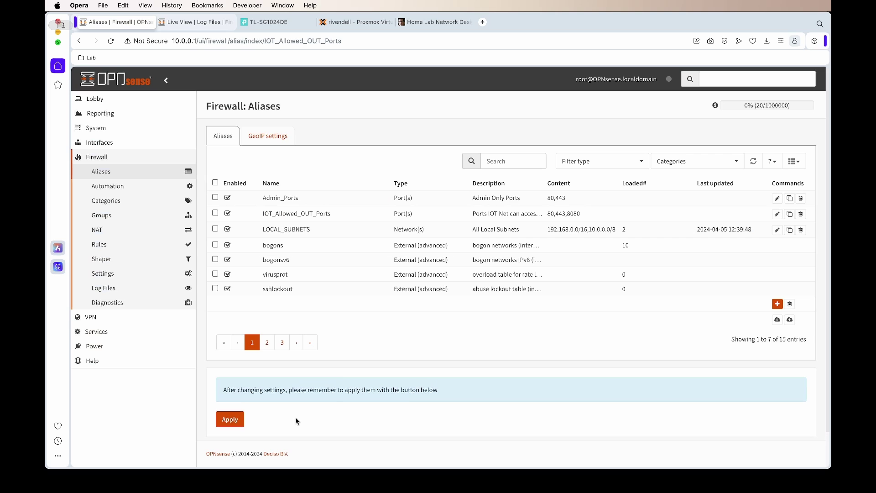
pyautogui.click(240, 419)
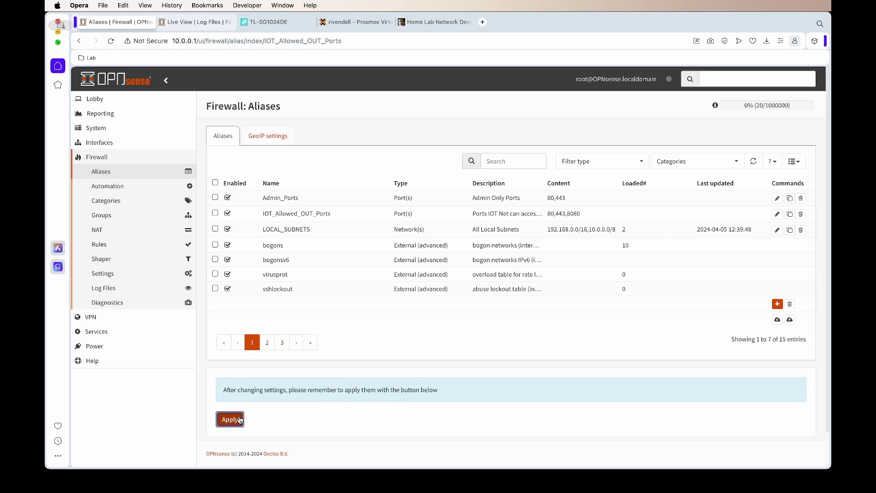
# Turn auto refresh back on in the firewall log's live view and reload the Speedtest page in the Ubuntu VM.
pyautogui.click(203, 23)
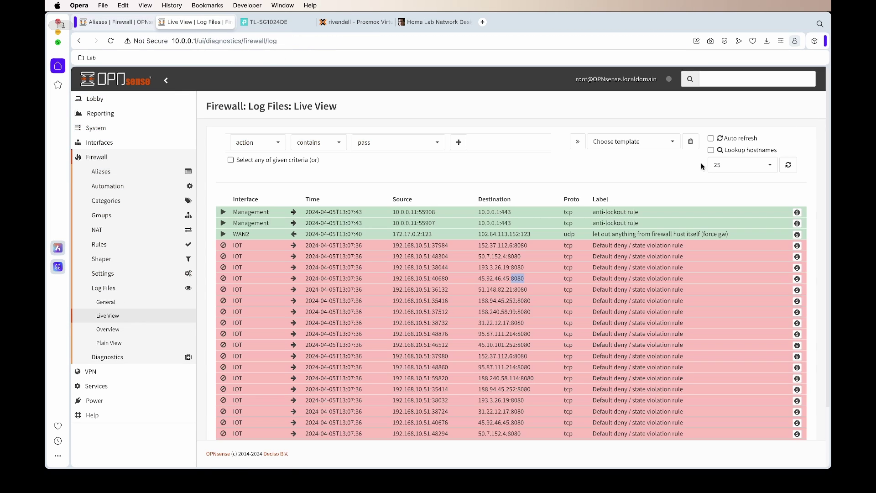
pyautogui.click(710, 138)
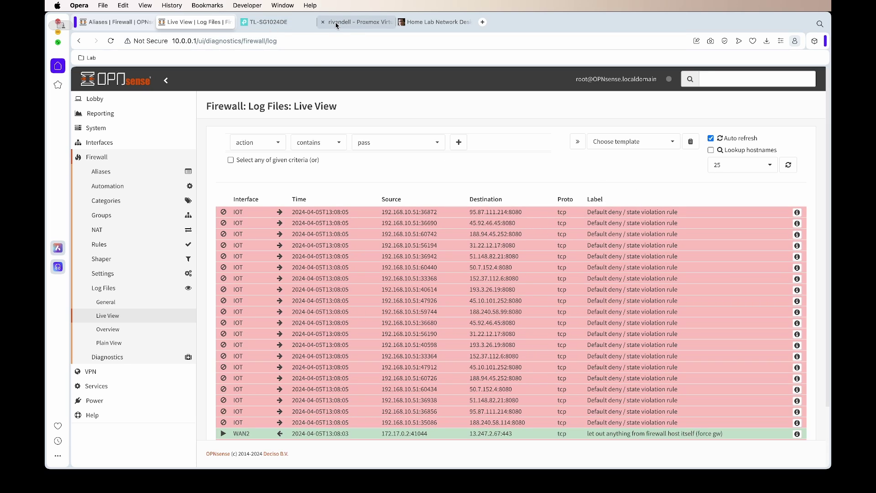
pyautogui.click(356, 22)
pyautogui.click(348, 141)
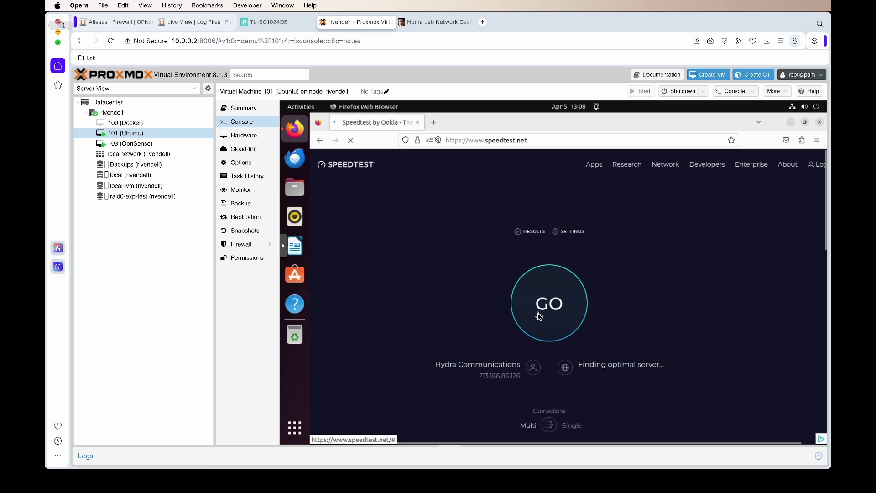
# Pause the firewall log's live view and examine the destination ports of the traffic leaving through the ShurfShark_UK interface.
pyautogui.click(196, 23)
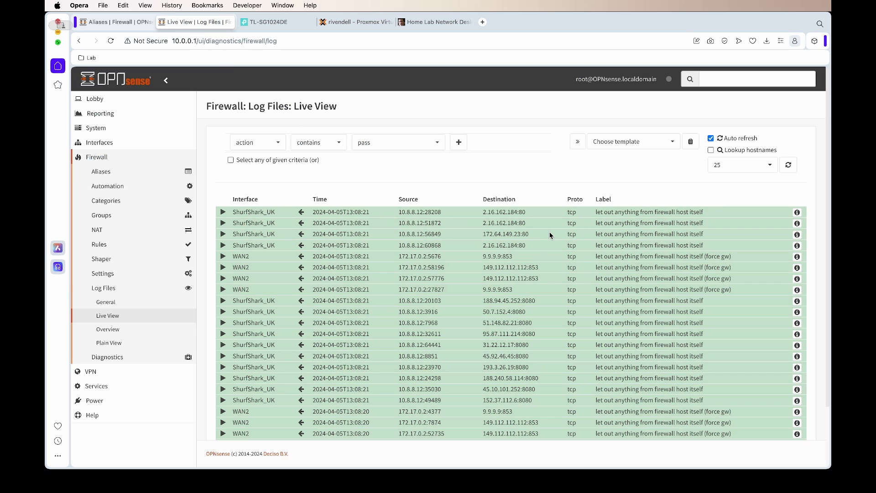
pyautogui.click(710, 138)
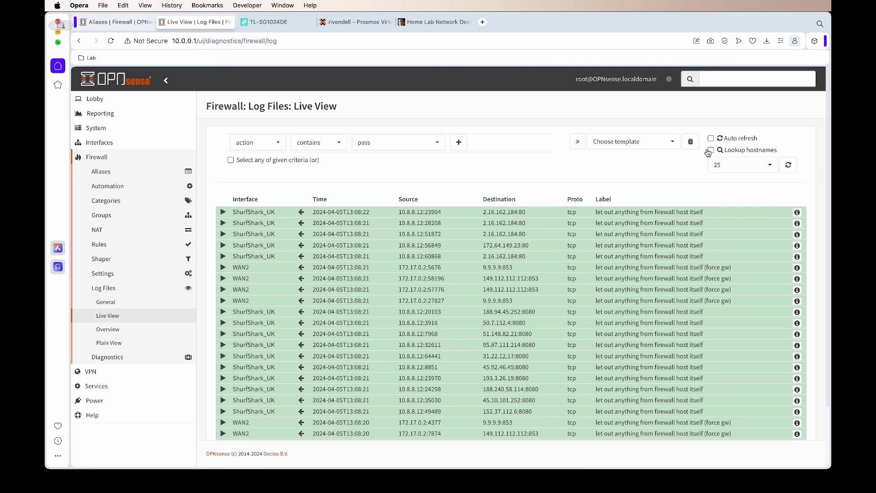
pyautogui.doubleClick(534, 389)
pyautogui.click(527, 373)
# Run the speed test in the Ubuntu VM and resume auto refresh in the firewall log's live view.
pyautogui.click(356, 22)
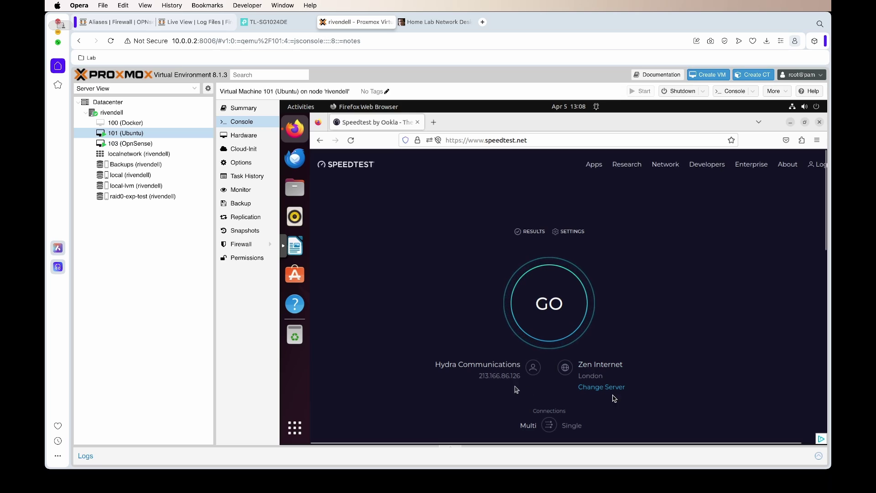
pyautogui.click(548, 311)
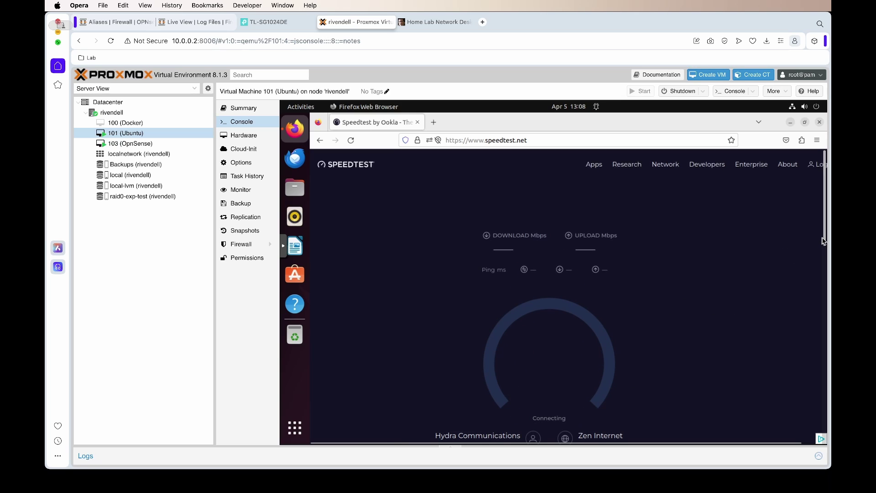
pyautogui.scroll(-1, 753, 274)
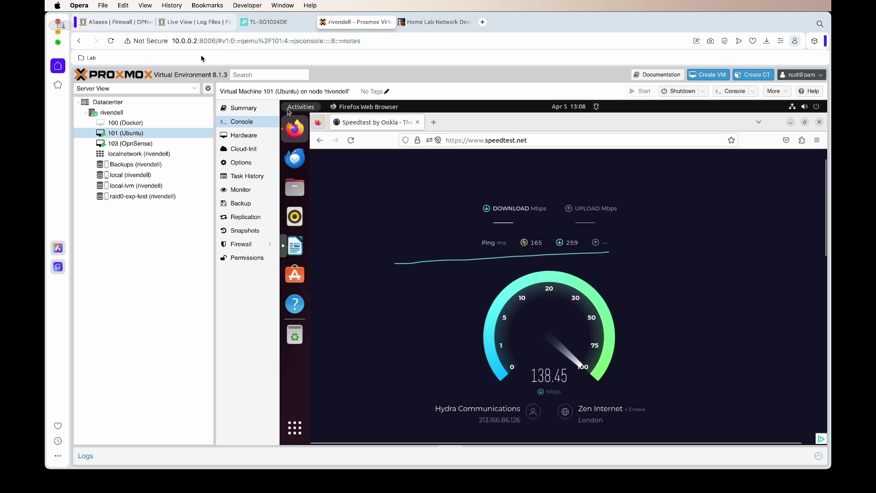
pyautogui.click(196, 22)
pyautogui.click(711, 138)
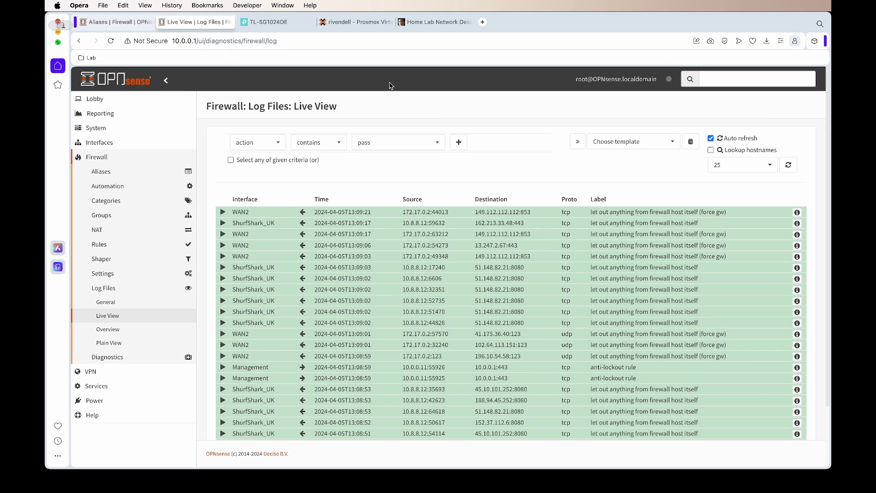
# Ping google.com from the Ubuntu VM's terminal, check the IOT entries in the firewall's live view, and stop the ping.
pyautogui.click(354, 23)
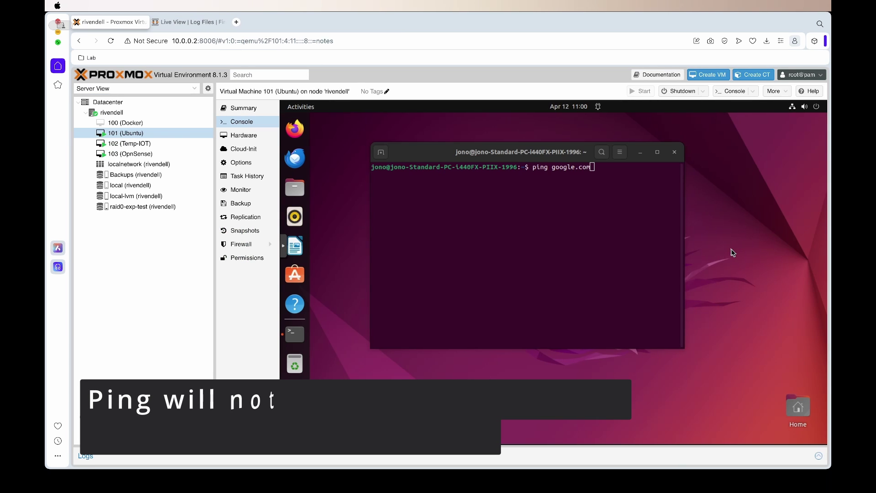
pyautogui.click(583, 221)
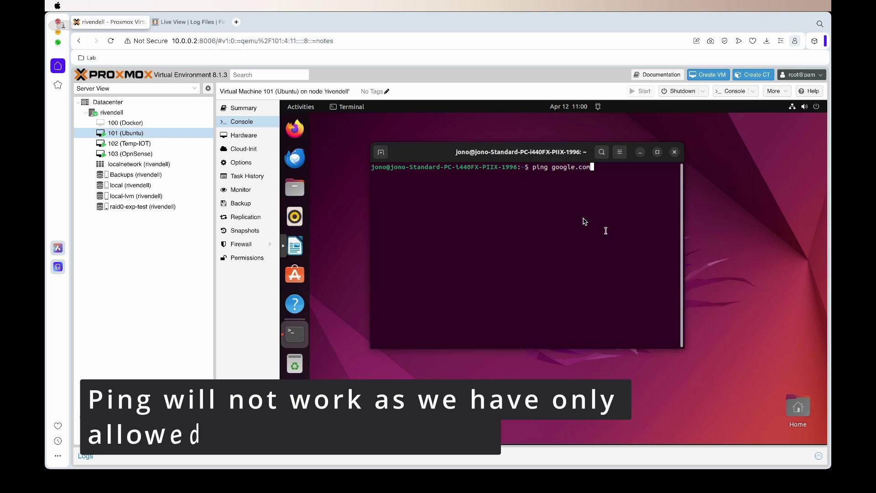
pyautogui.press('Return')
pyautogui.click(188, 22)
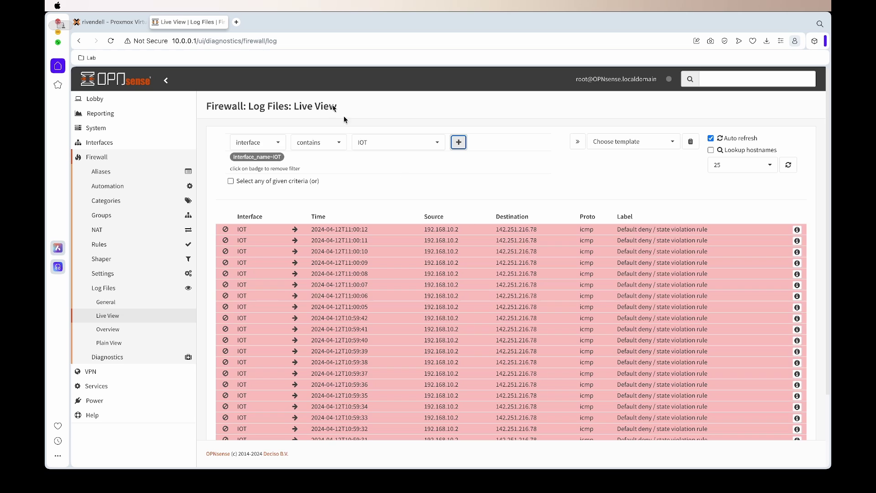
pyautogui.click(128, 22)
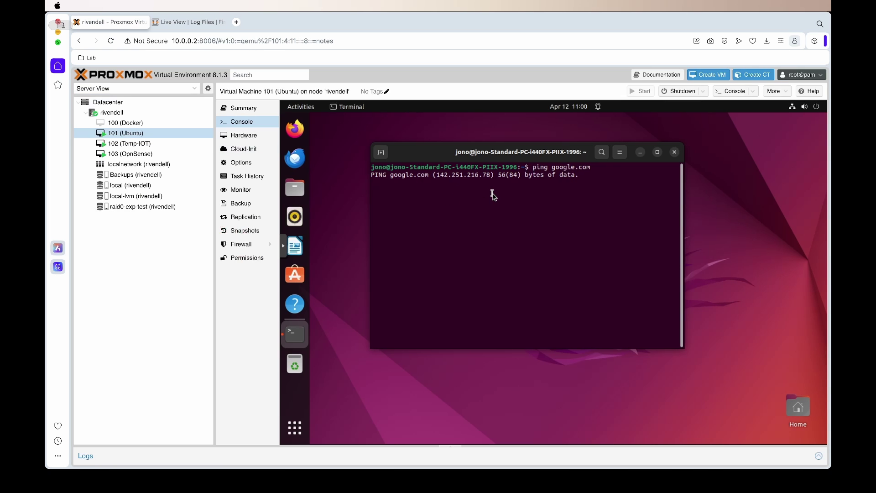
pyautogui.hotkey('ctrl', 'c')
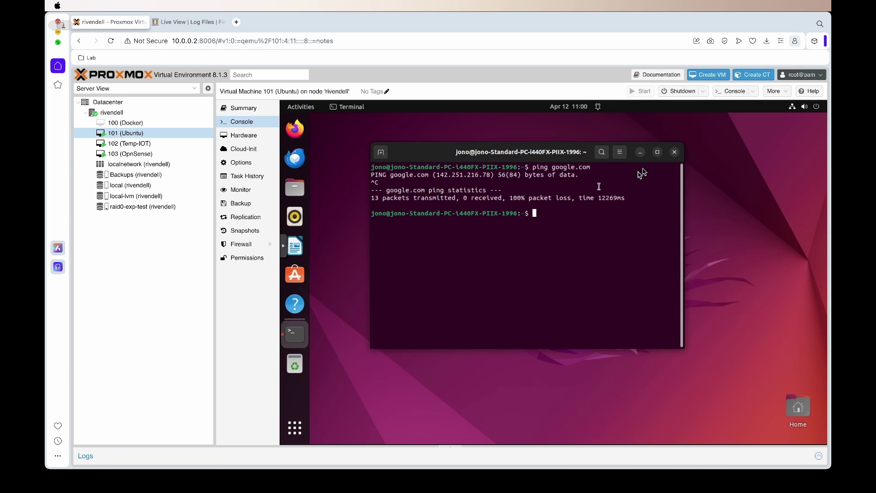
# Close the Ubuntu VM's terminal and try to open the firewall's web interface at 192.168.10.1 in Firefox.
pyautogui.click(674, 152)
pyautogui.click(295, 129)
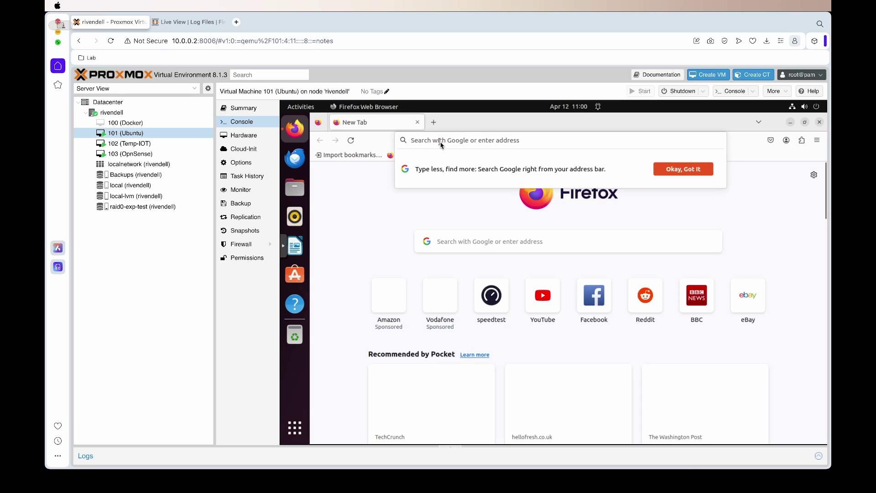
pyautogui.click(442, 142)
pyautogui.write('192.')
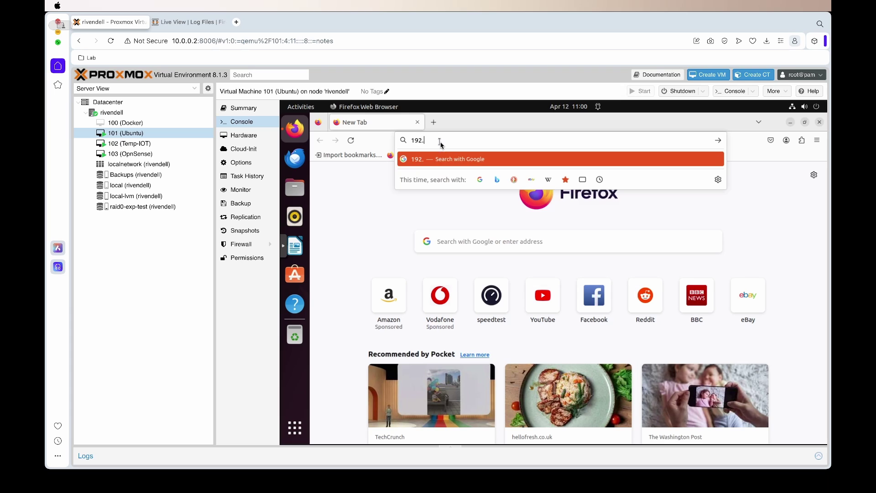
pyautogui.write('168.')
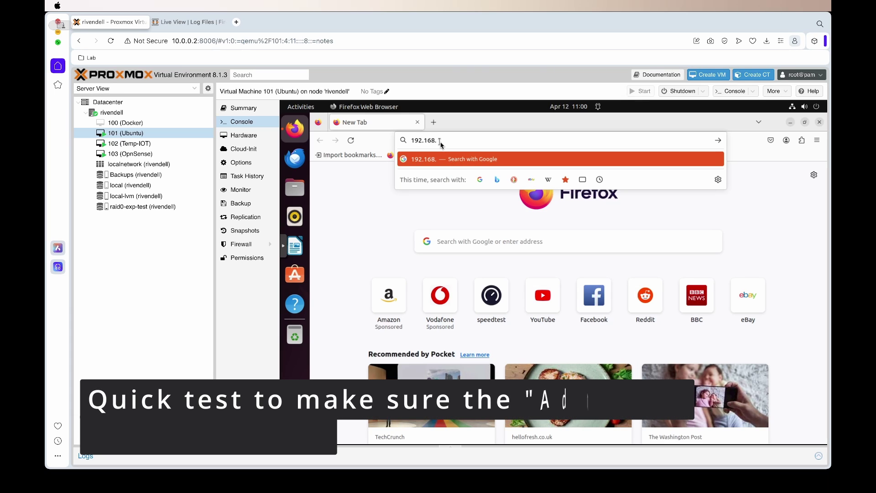
pyautogui.write('10.1')
pyautogui.press('Return')
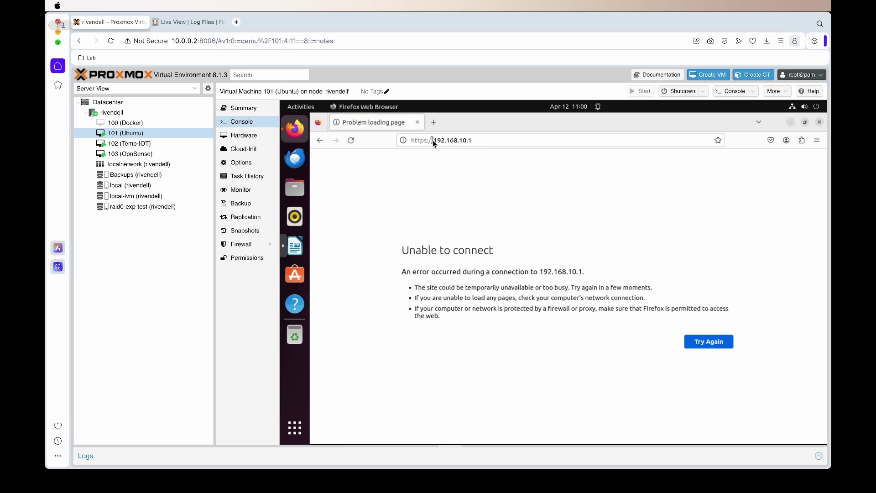
pyautogui.click(482, 142)
pyautogui.moveTo(482, 142); pyautogui.dragTo(437, 144)
pyautogui.write('10.0')
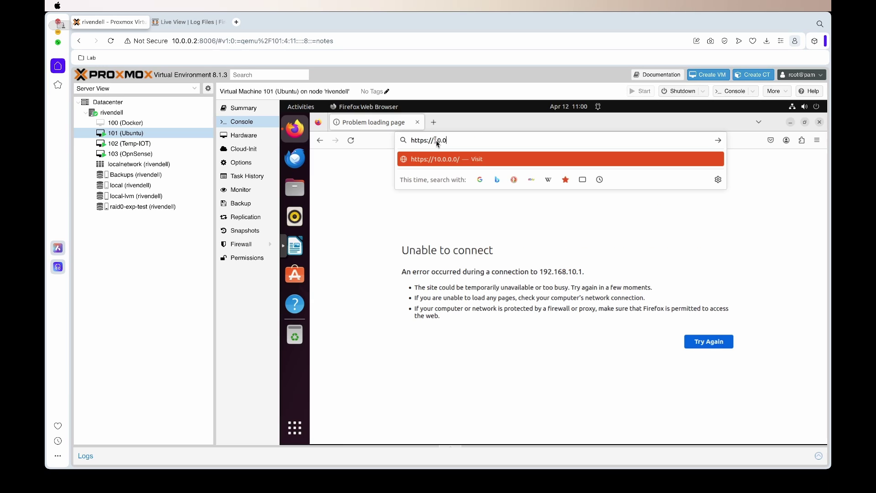
pyautogui.press('Return')
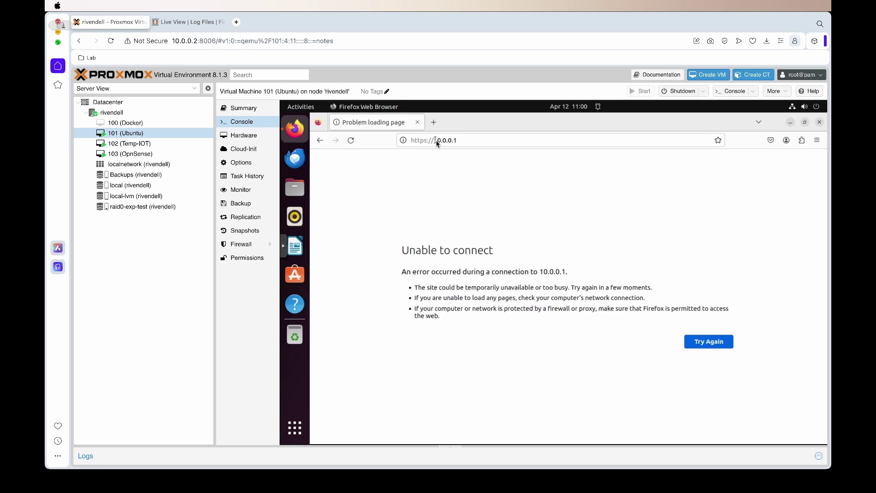
pyautogui.click(201, 22)
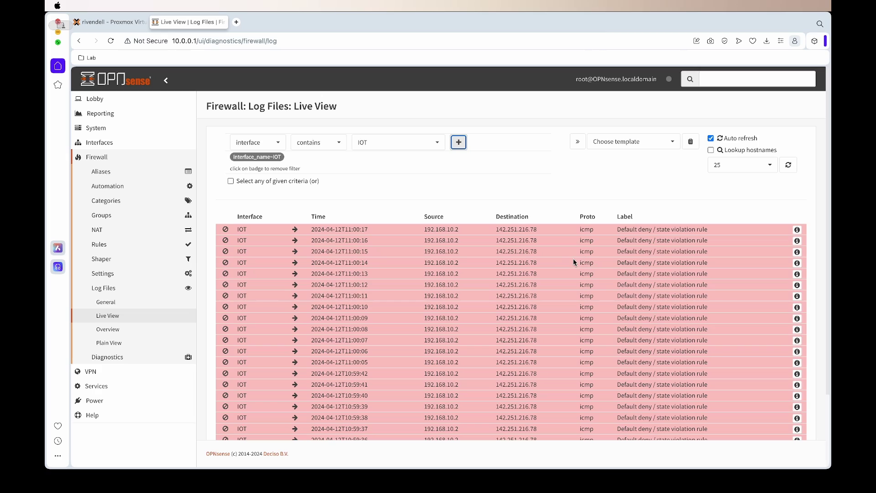
pyautogui.scroll(-3, 576, 256)
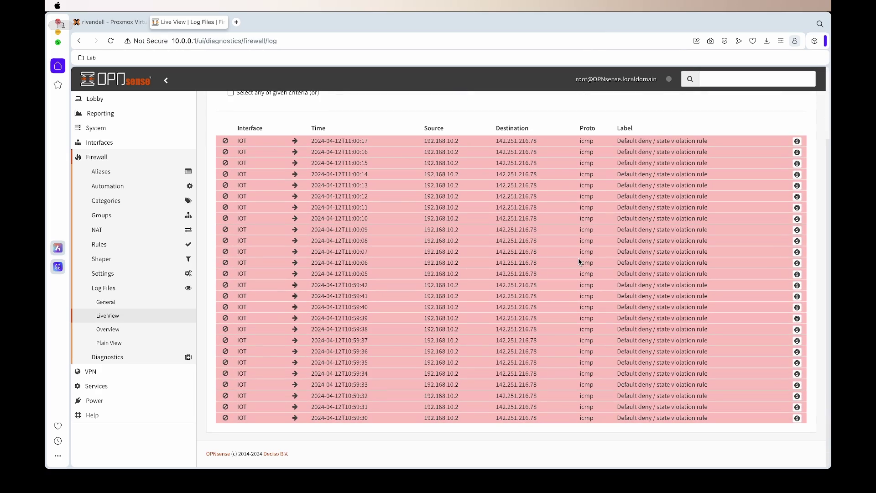
# Enable logging on the IOT interface's "Block IOT Accessing OPNSense UI" firewall rule and apply the changes.
pyautogui.scroll(2, 578, 259)
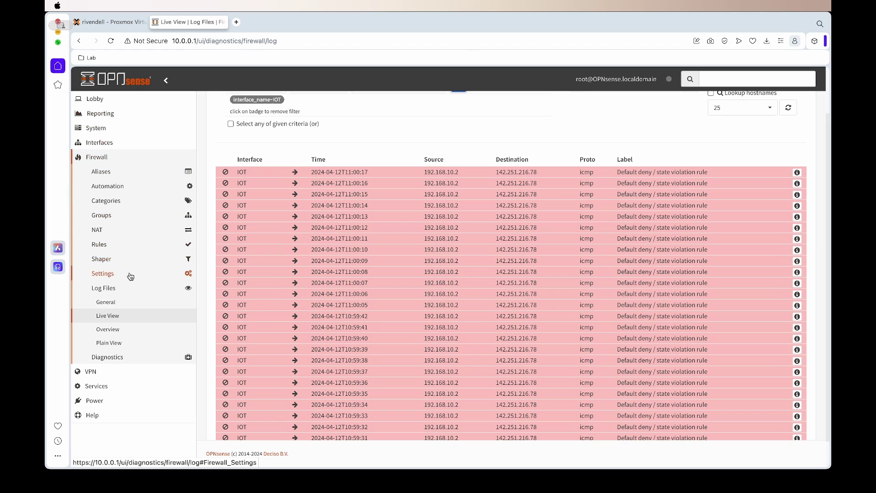
pyautogui.click(114, 249)
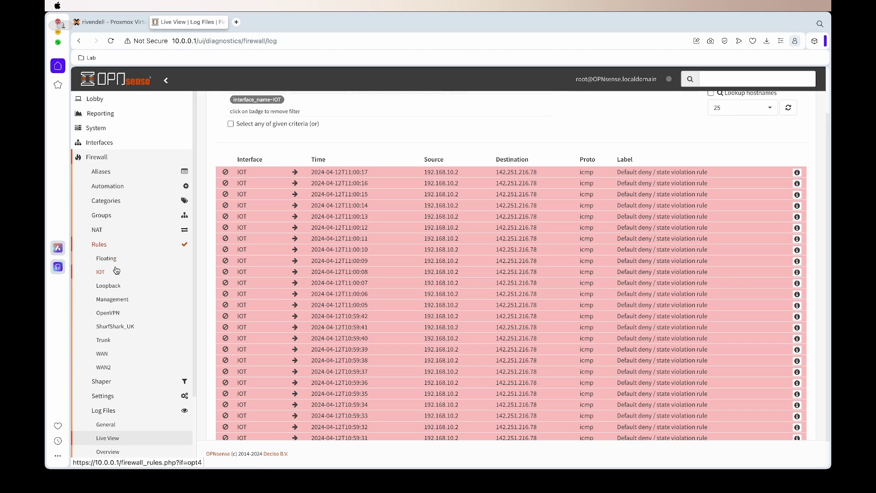
pyautogui.click(116, 271)
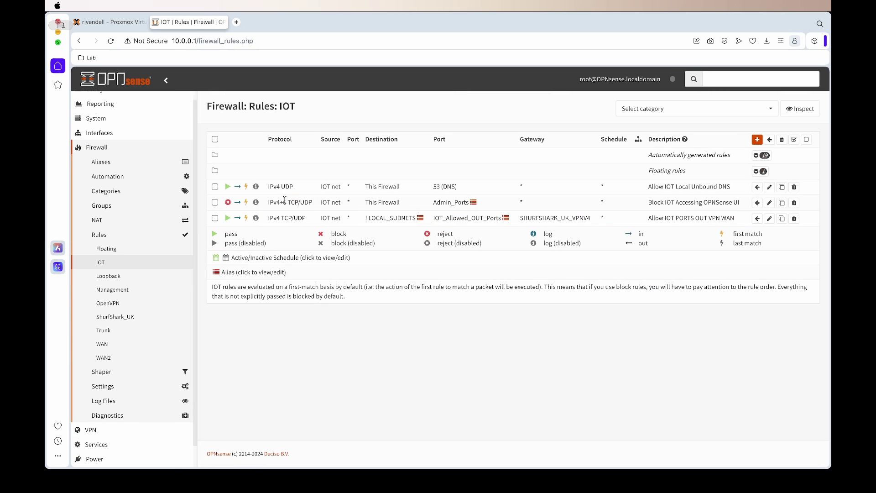
pyautogui.click(257, 206)
pyautogui.click(786, 146)
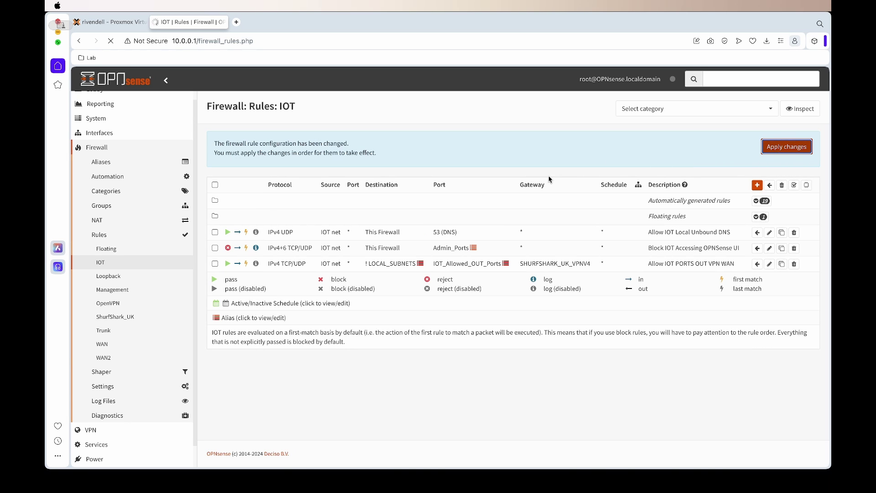
# Reopen the firewall log's live view and filter it to entries whose interface contains IOT.
pyautogui.scroll(1, 122, 111)
pyautogui.click(126, 97)
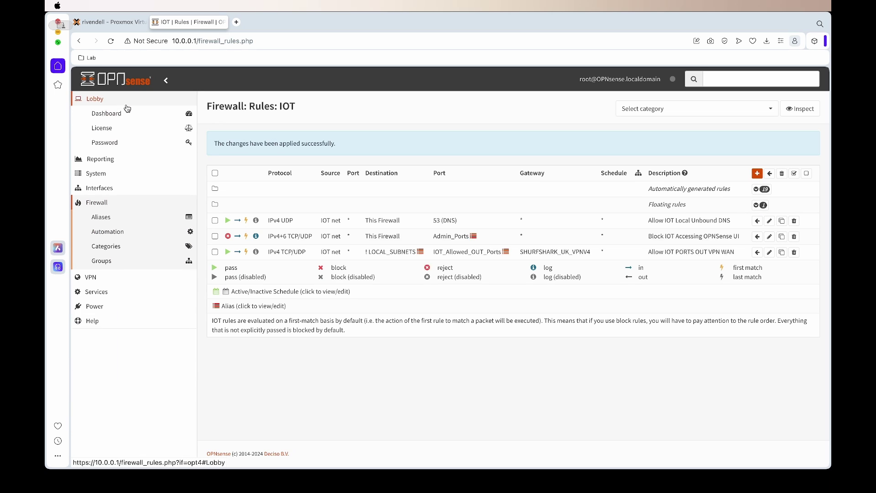
pyautogui.click(127, 109)
pyautogui.click(231, 139)
pyautogui.click(270, 143)
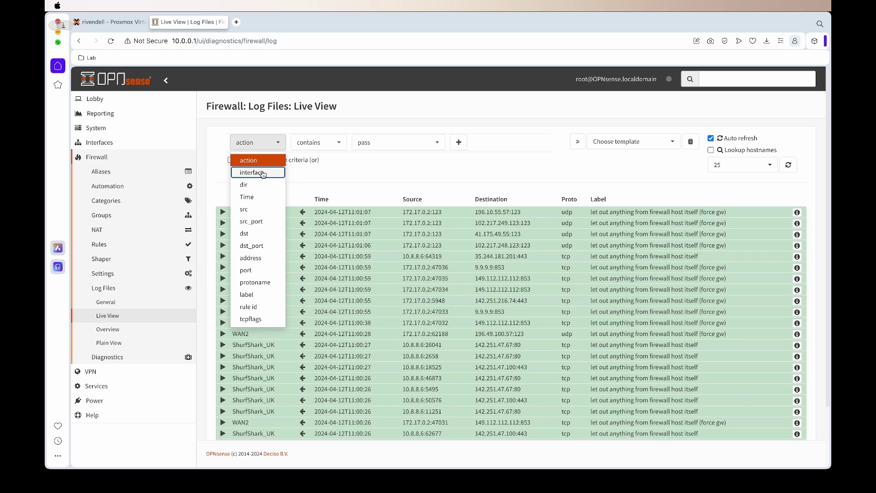
pyautogui.click(258, 173)
pyautogui.click(459, 143)
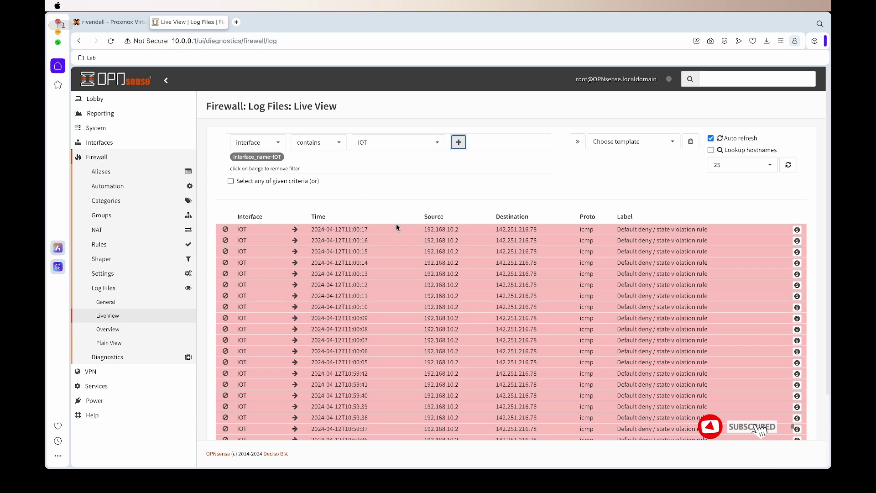
pyautogui.click(111, 19)
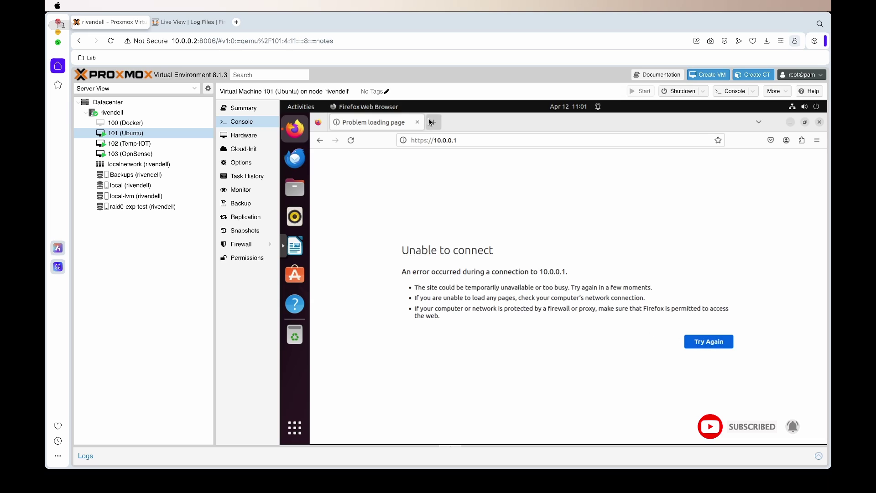
pyautogui.moveTo(457, 141); pyautogui.dragTo(437, 146)
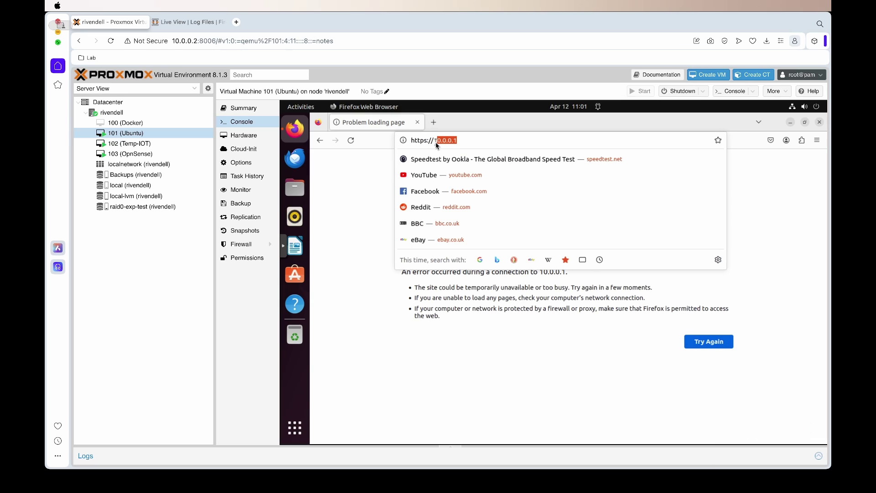
pyautogui.write('92.168.10.1')
pyautogui.press('Return')
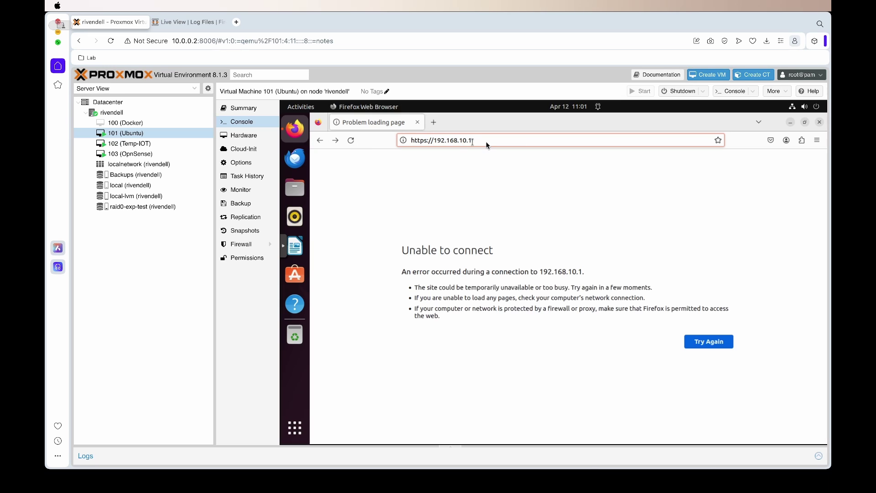
pyautogui.click(486, 143)
pyautogui.press('Escape')
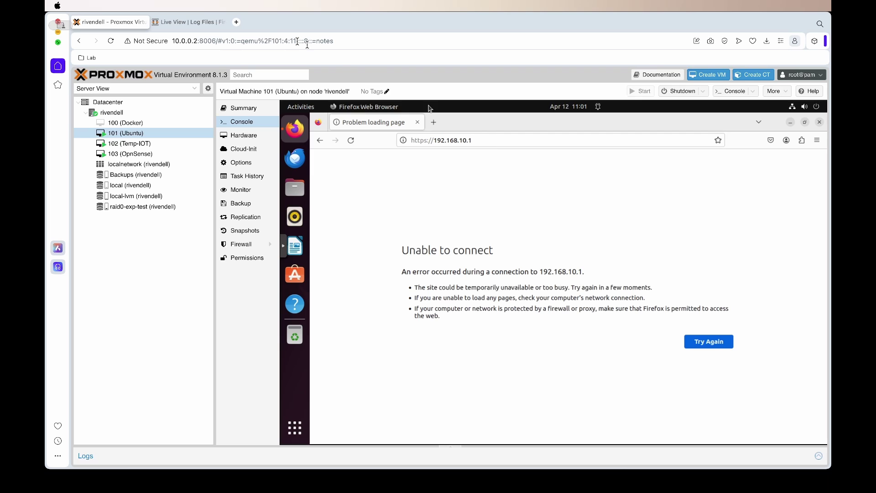
# Return to OPNsense's firewall live view, turn off auto refresh, and examine the labels of the newest IOT entries.
pyautogui.hotkey('ctrl', 'Tab')
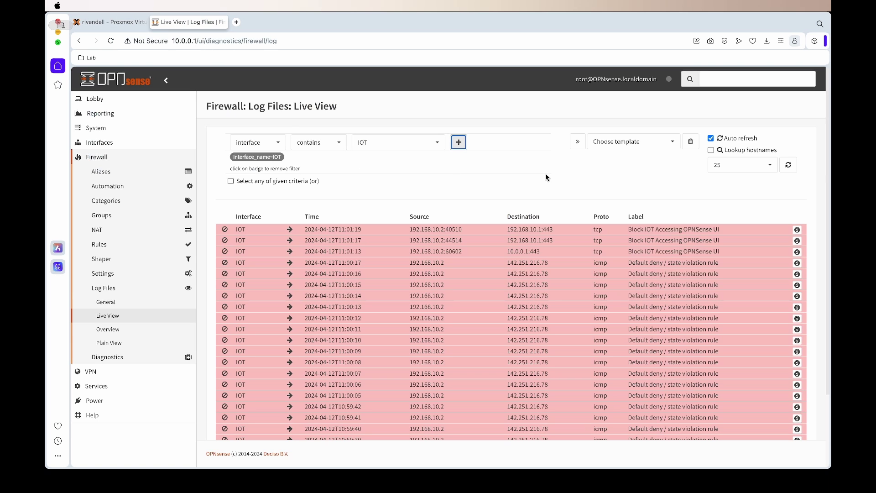
pyautogui.click(710, 138)
pyautogui.moveTo(623, 230); pyautogui.dragTo(716, 251)
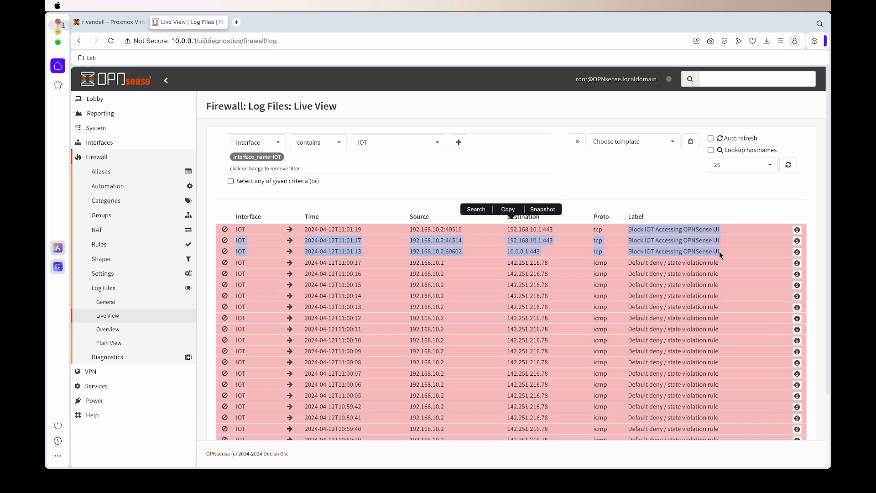
pyautogui.click(577, 190)
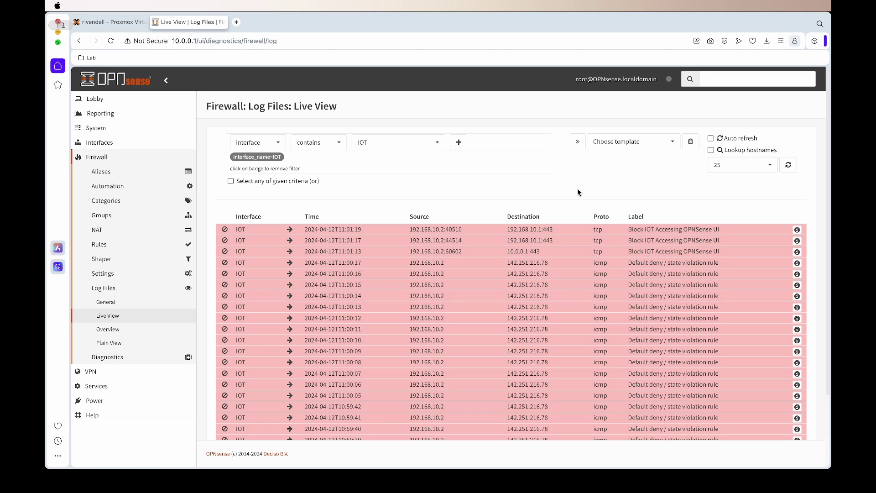